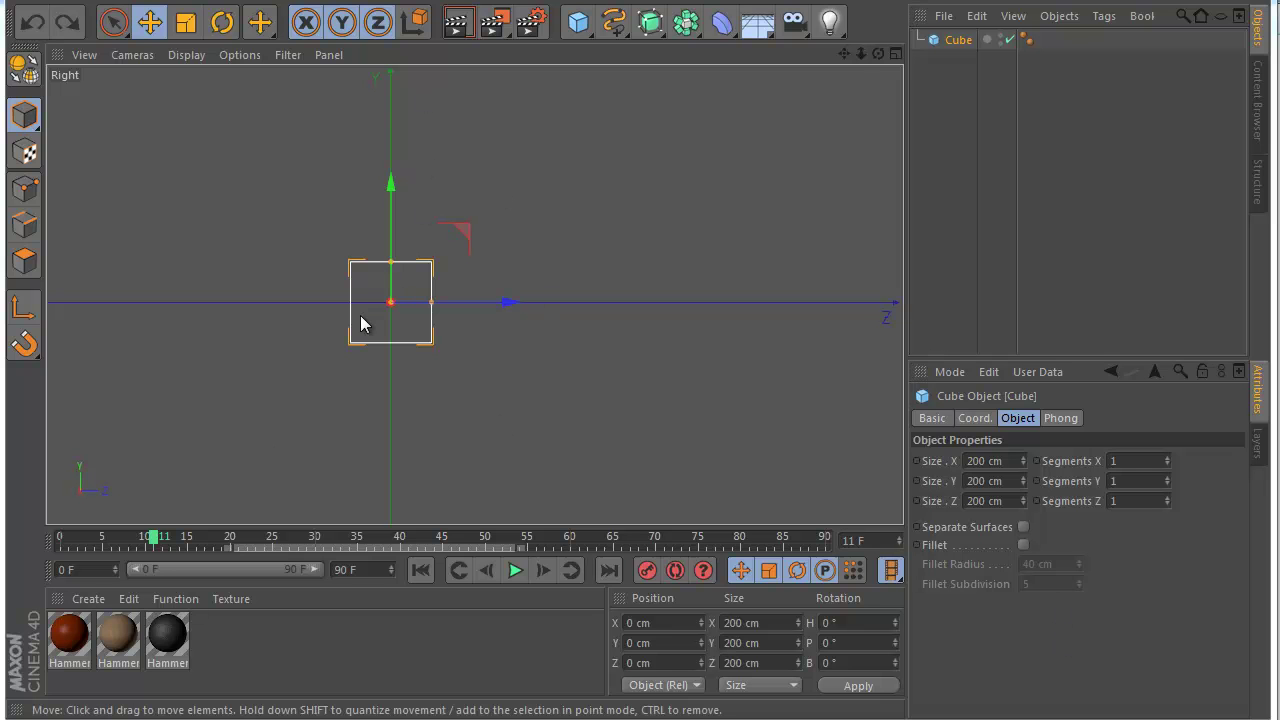
# Add a null object and place it at the cube's lower +Z corner, at about Y -99 cm and Z 101 cm.
pyautogui.moveTo(847, 54)
pyautogui.mouseDown()
pyautogui.moveTo(989, 58)
pyautogui.moveTo(841, 54)
pyautogui.mouseUp()
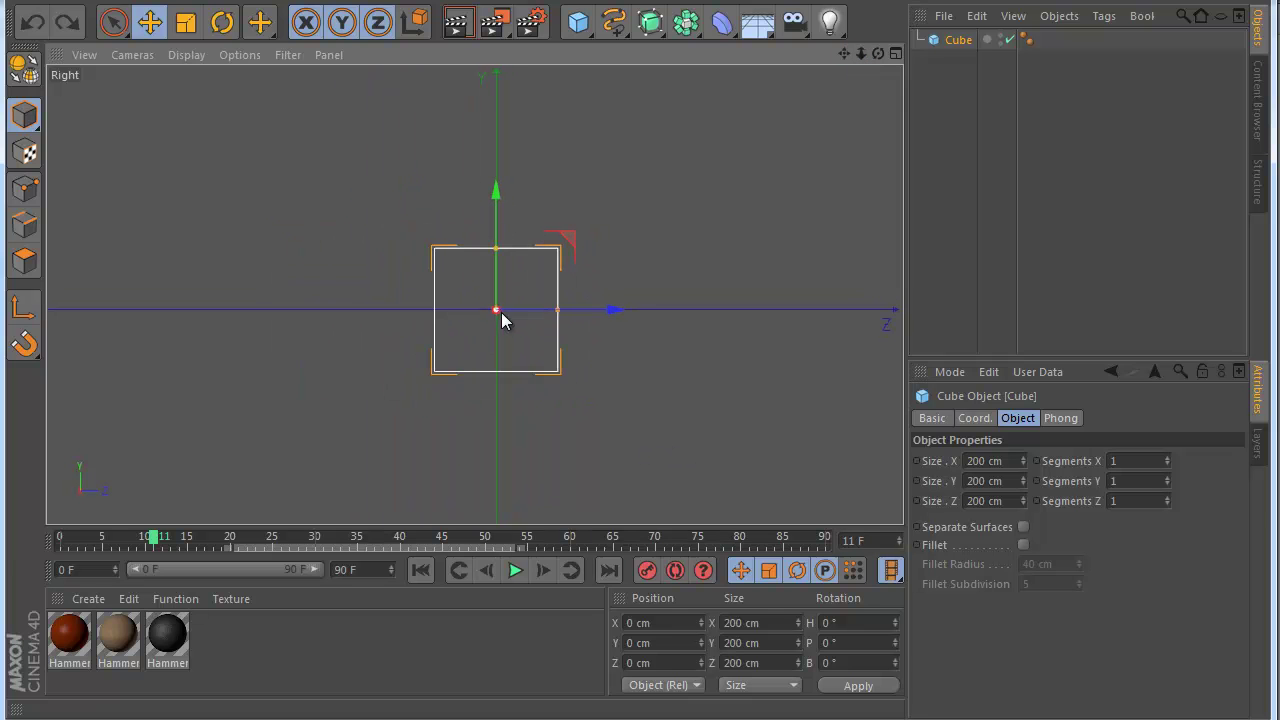
pyautogui.scroll(-1, 493, 312)
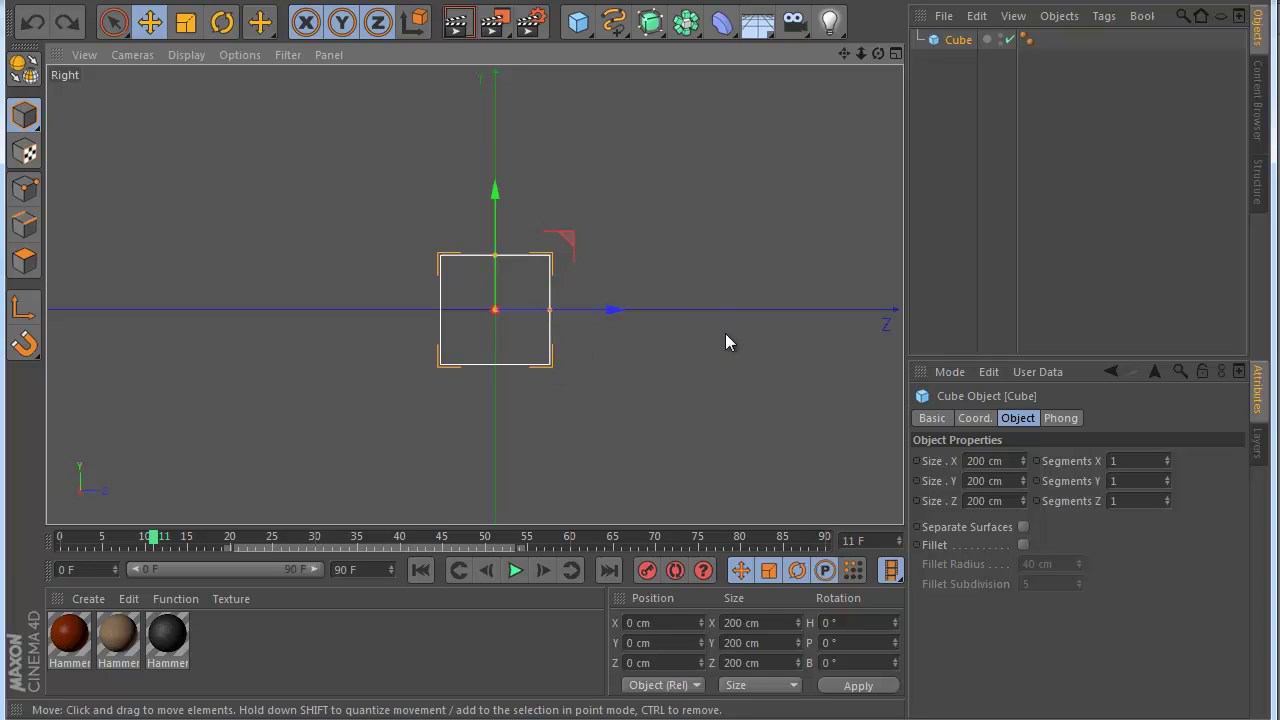
pyautogui.scroll(-1, 412, 372)
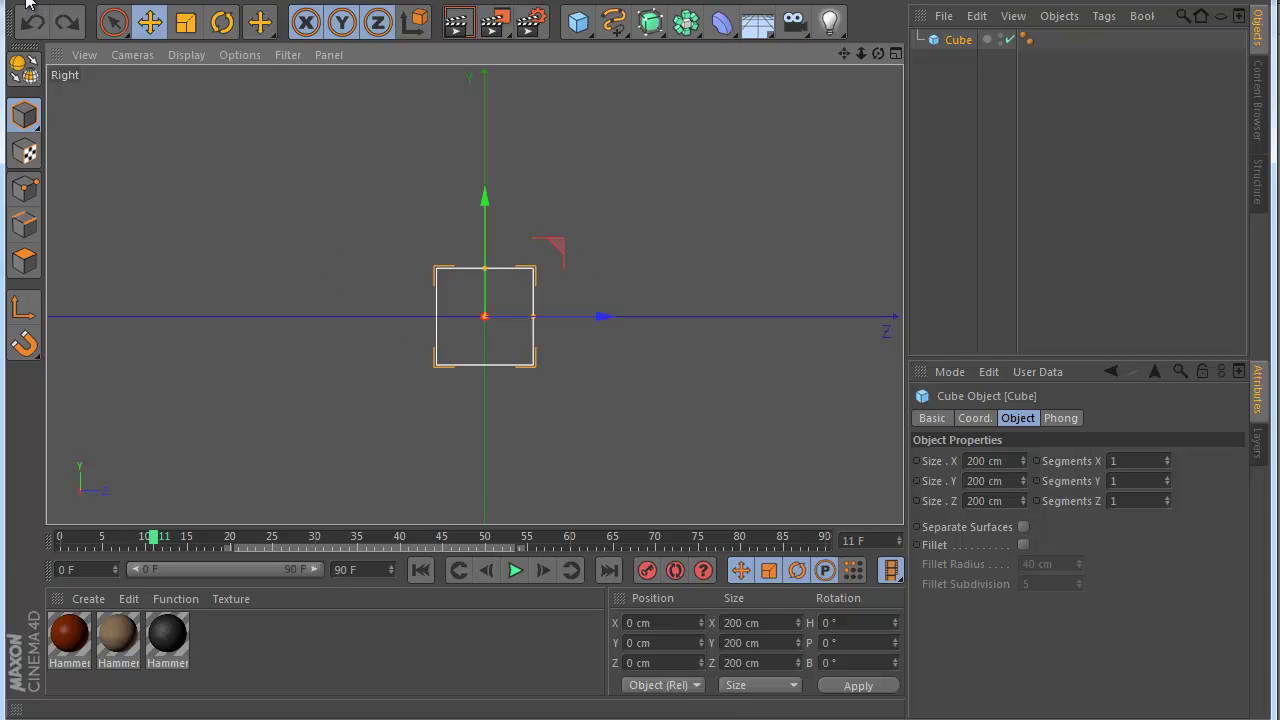
pyautogui.click(97, 2)
pyautogui.moveTo(127, 20)
pyautogui.click(197, 28)
pyautogui.moveTo(485, 362); pyautogui.dragTo(534, 417)
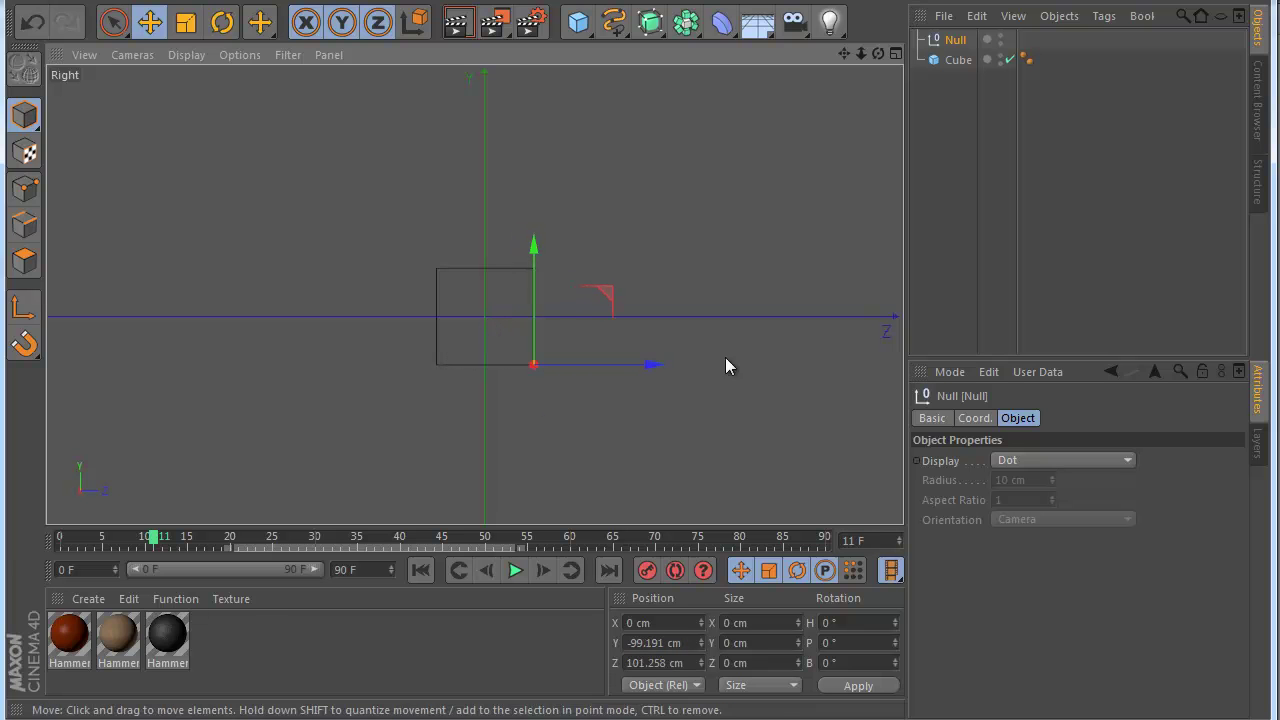
# Parent the cube to the null and rotate the null to a pitch of about -90°.
pyautogui.moveTo(940, 45); pyautogui.dragTo(940, 46)
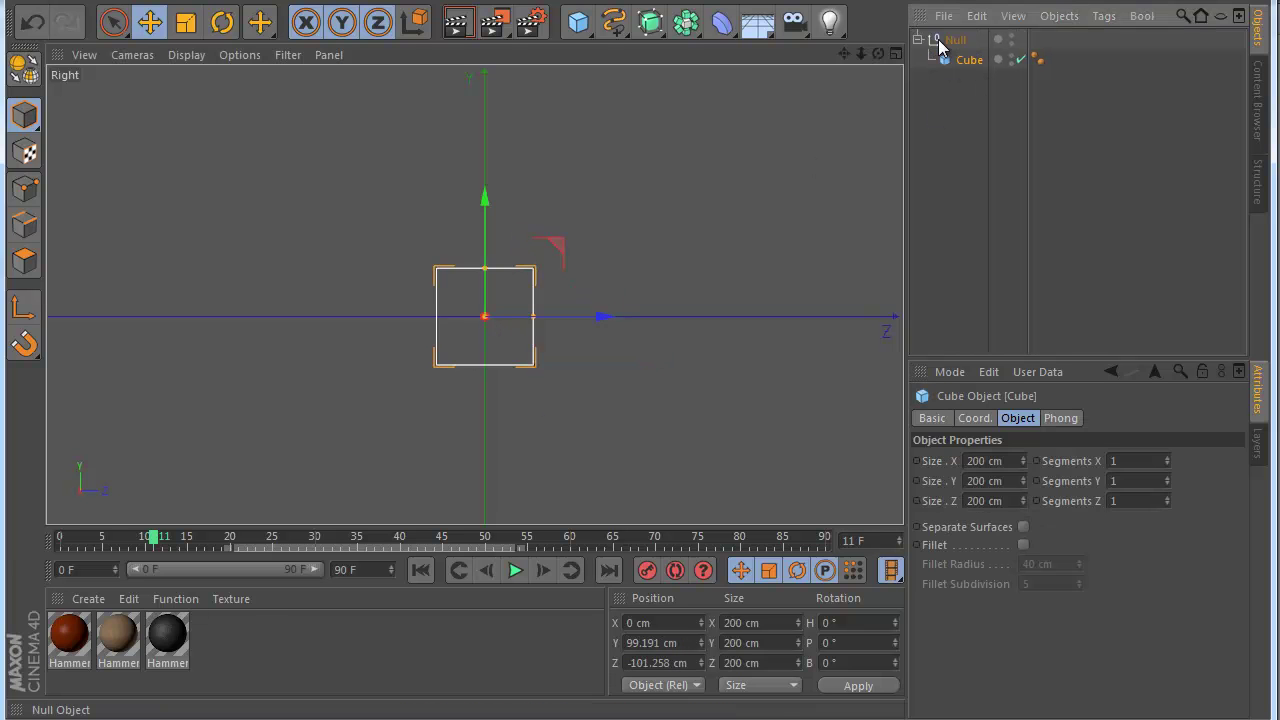
pyautogui.click(952, 40)
pyautogui.click(222, 22)
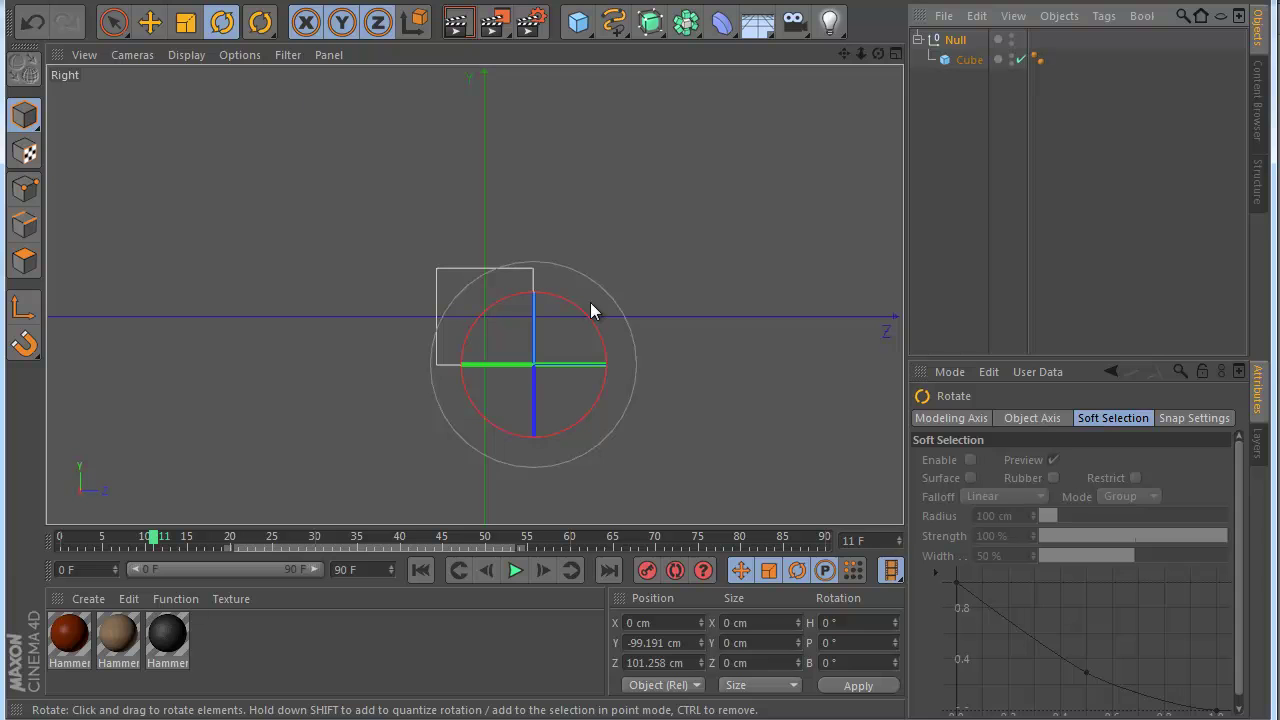
pyautogui.moveTo(567, 300); pyautogui.dragTo(672, 437)
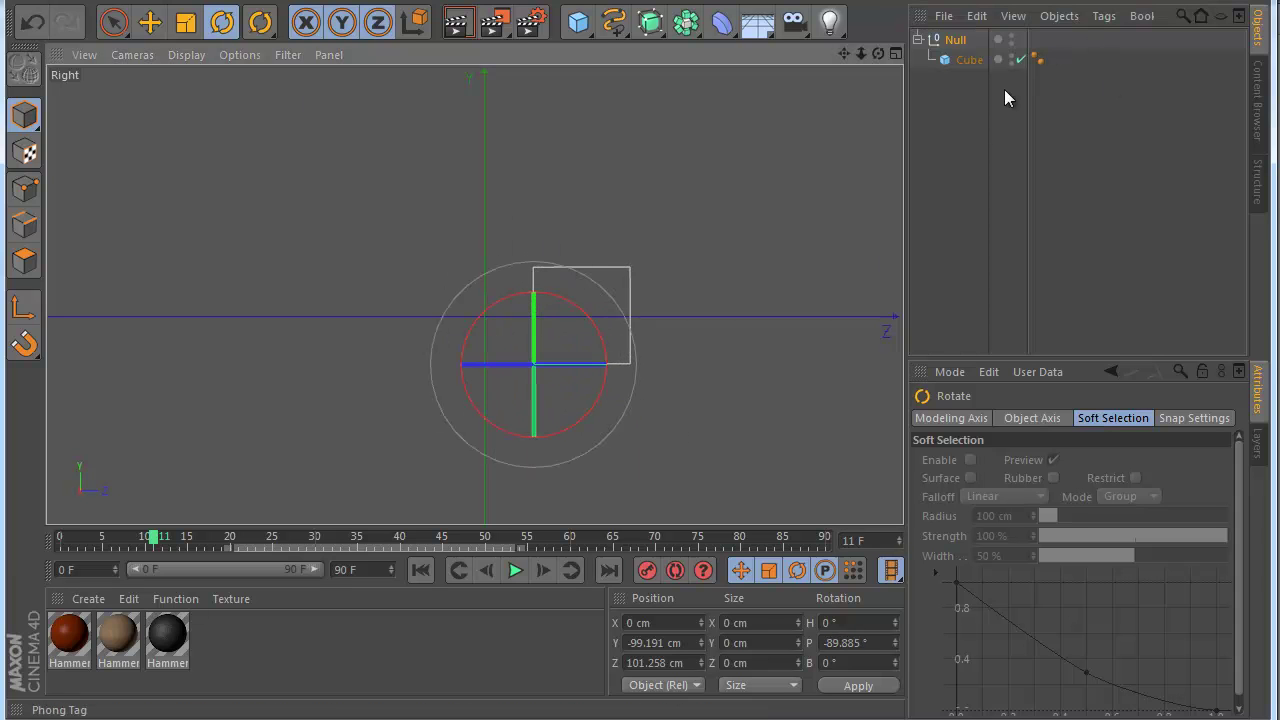
pyautogui.click(629, 357)
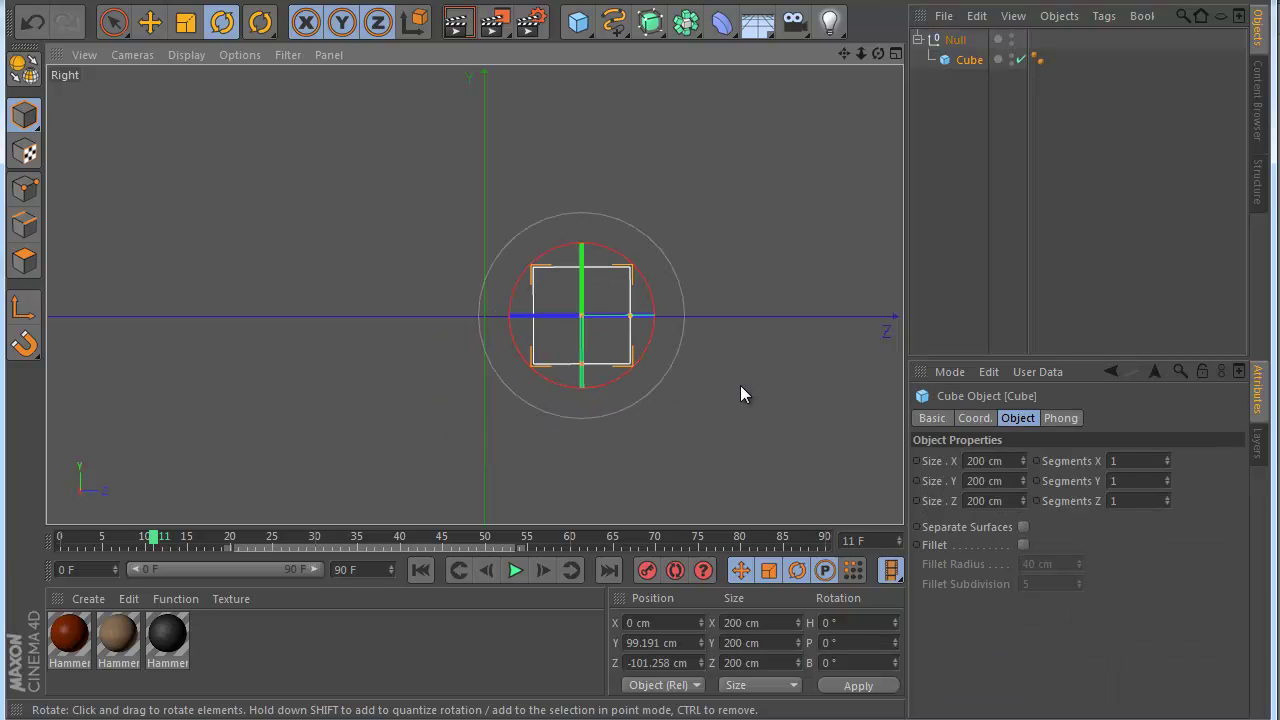
# Return to frame 0 and delete the null together with its child cube.
pyautogui.click(430, 570)
pyautogui.moveTo(943, 209); pyautogui.dragTo(975, 38)
pyautogui.press('Delete')
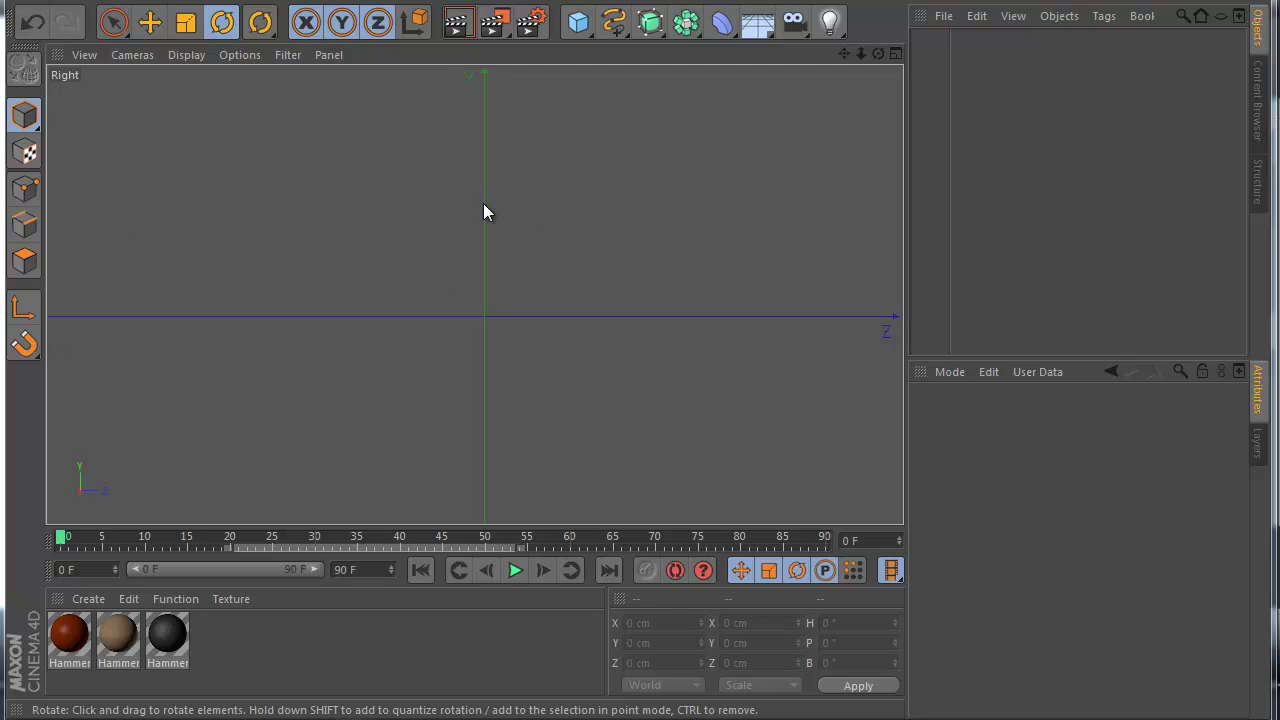
# Filter the customizable commands by "magicpivo" and add MagicPivot and MagicPivotKey to the modeling tools palette below the snapping tool.
pyautogui.rightClick(502, 30)
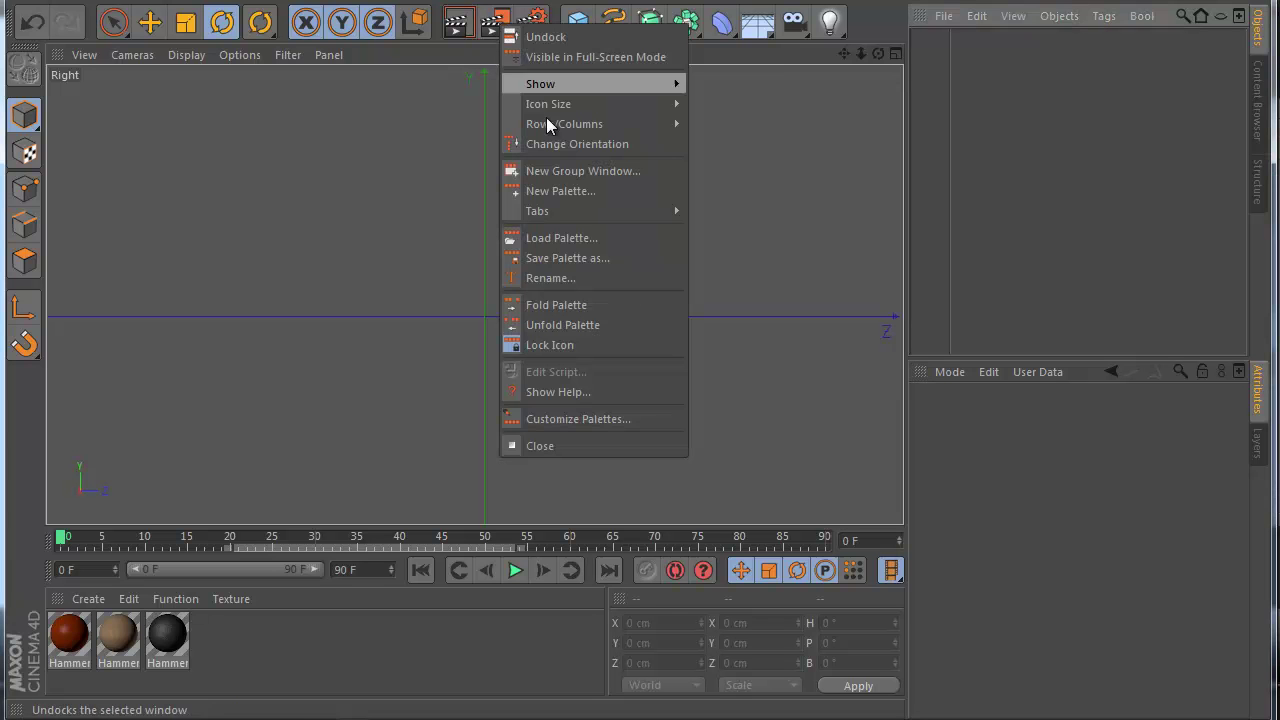
pyautogui.click(606, 418)
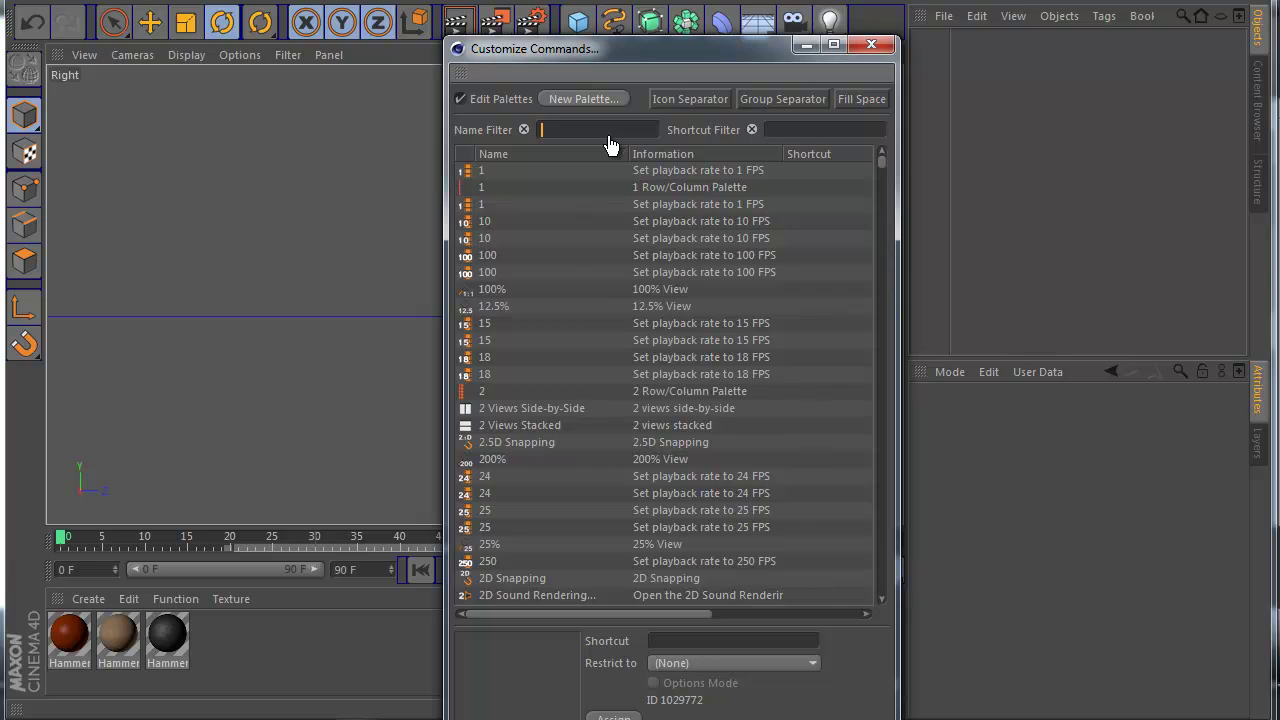
pyautogui.write('magicpivo')
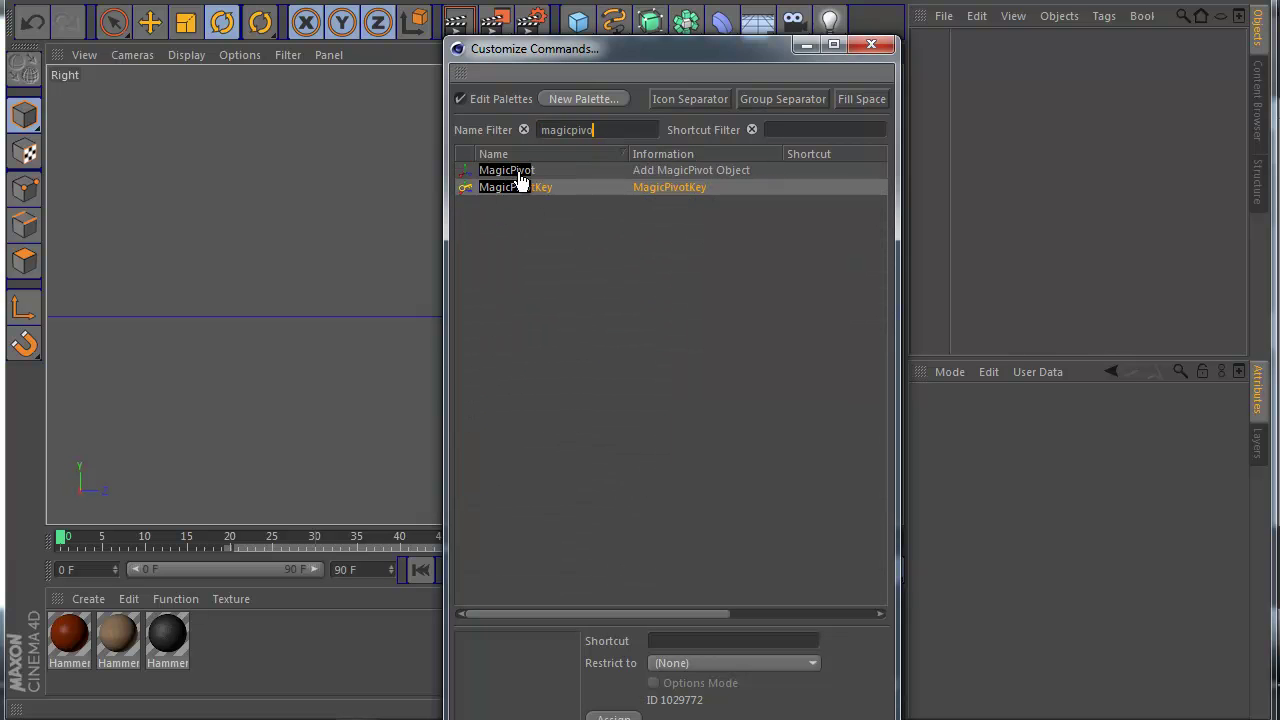
pyautogui.moveTo(514, 175); pyautogui.dragTo(14, 400)
pyautogui.moveTo(545, 190); pyautogui.dragTo(280, 603)
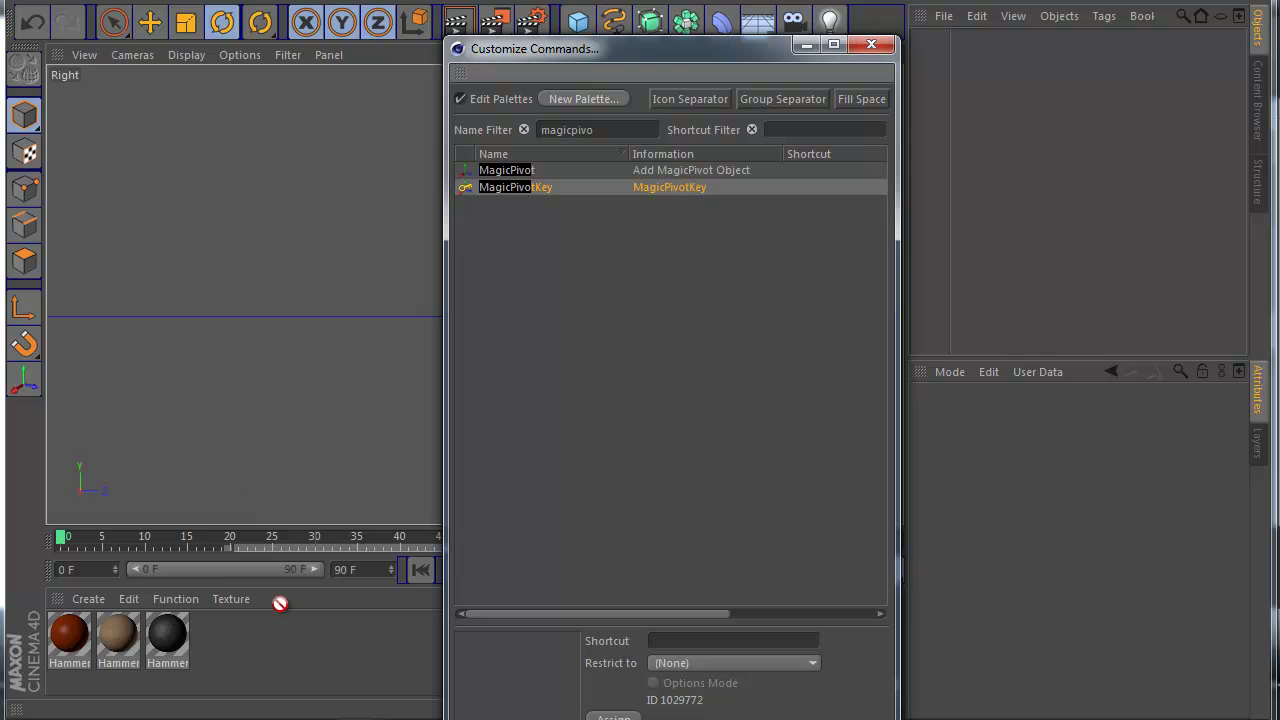
pyautogui.moveTo(70, 515); pyautogui.dragTo(26, 420)
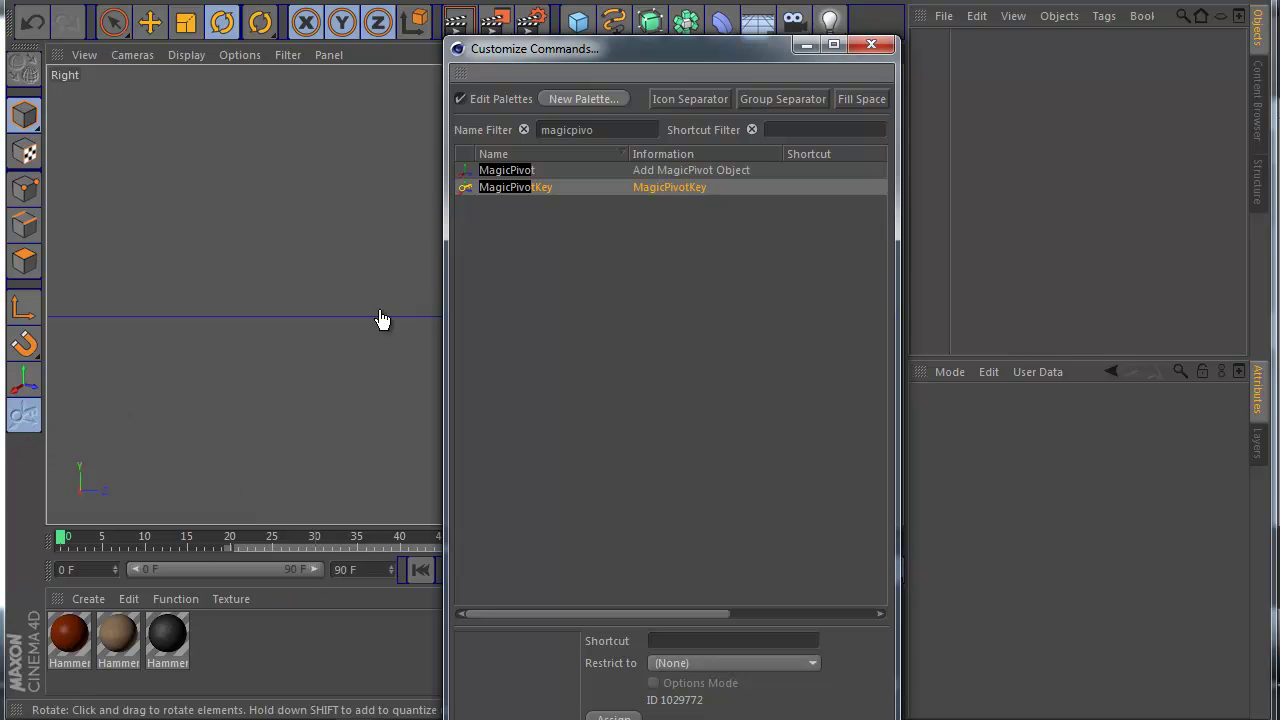
pyautogui.click(869, 45)
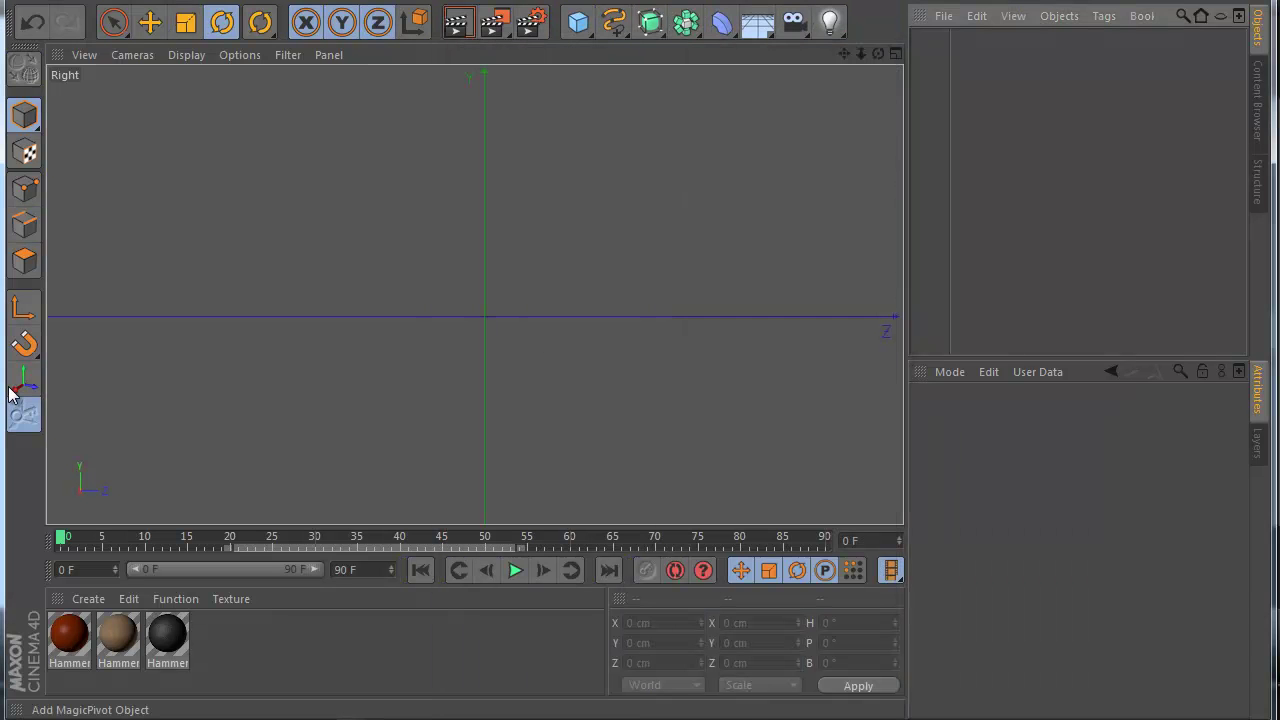
# Add a new cube and a MagicPivot object to the empty scene.
pyautogui.click(578, 22)
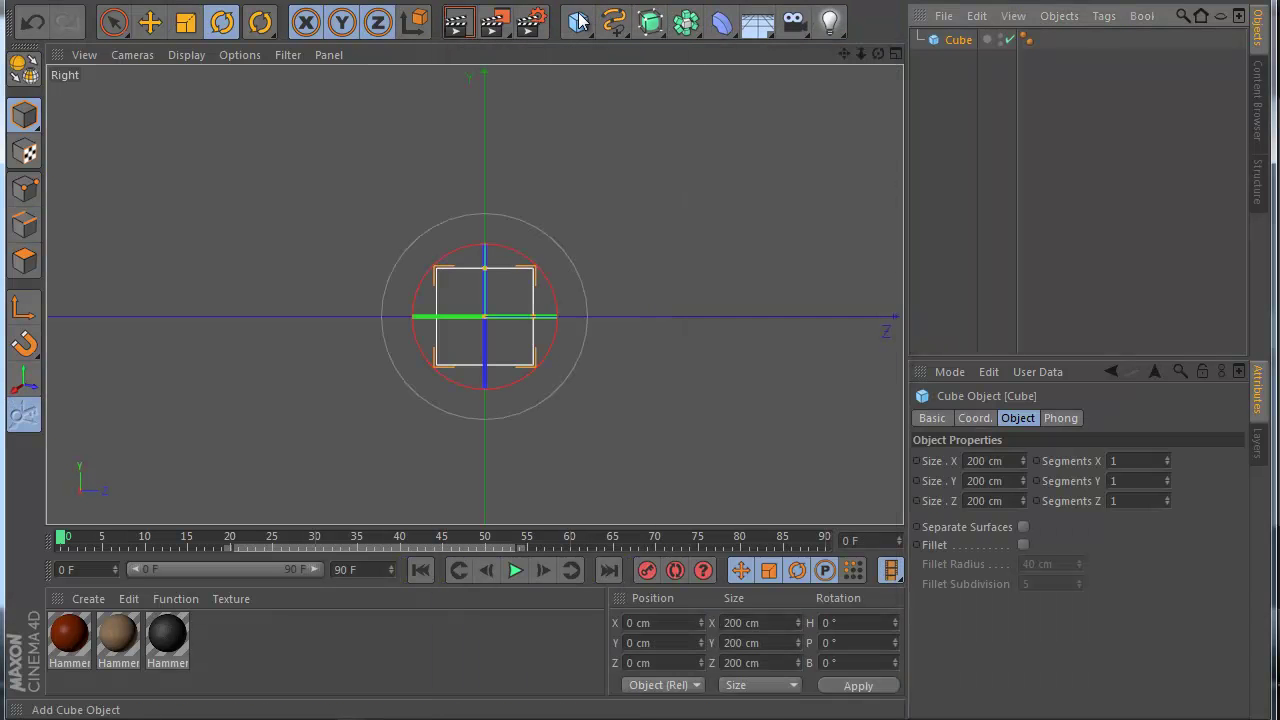
pyautogui.click(22, 385)
# Enable snapping and move the MagicPivot to the cube's lower corner at X 100, Y -100, Z 100 cm.
pyautogui.click(24, 343)
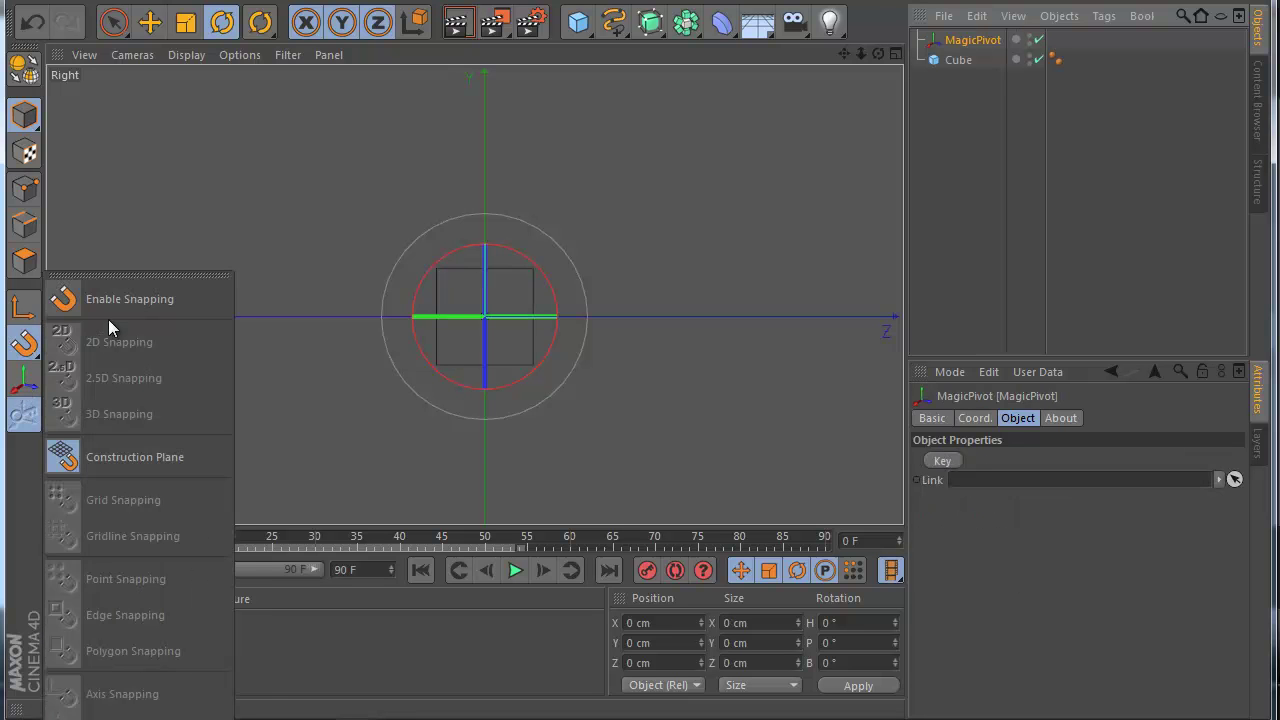
pyautogui.click(100, 299)
pyautogui.click(24, 343)
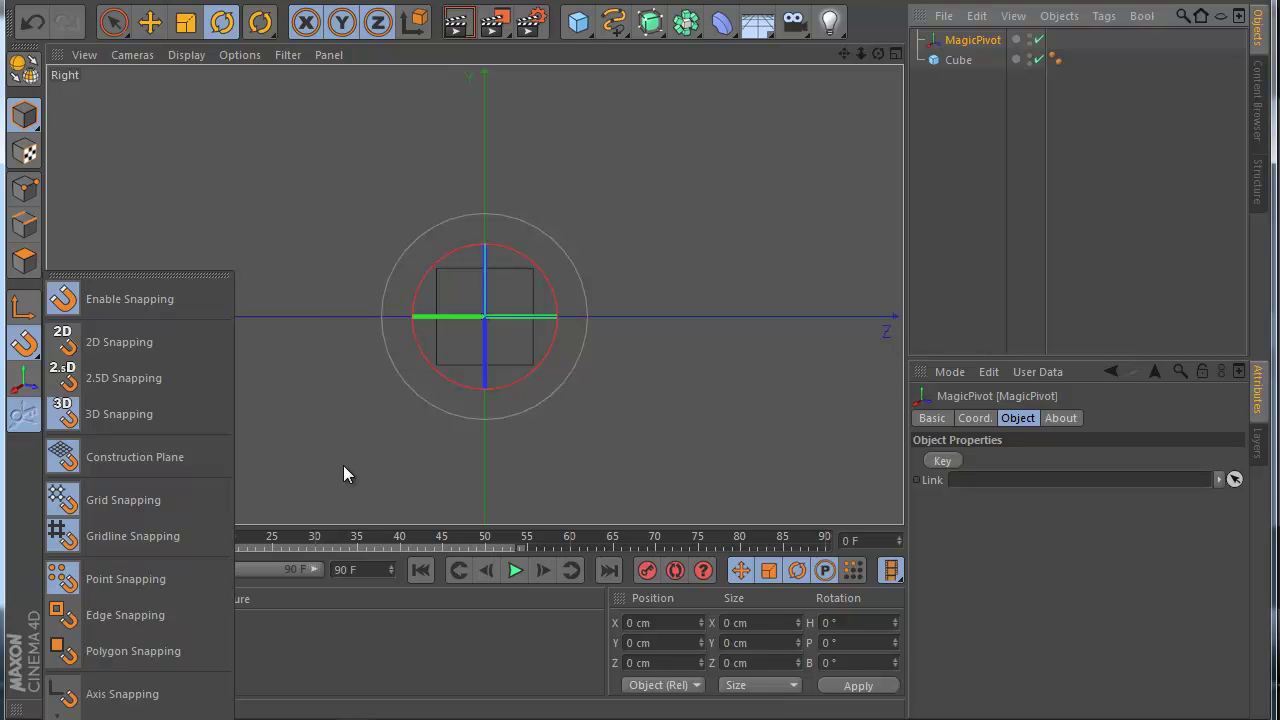
pyautogui.click(149, 28)
pyautogui.moveTo(299, 293); pyautogui.dragTo(330, 360)
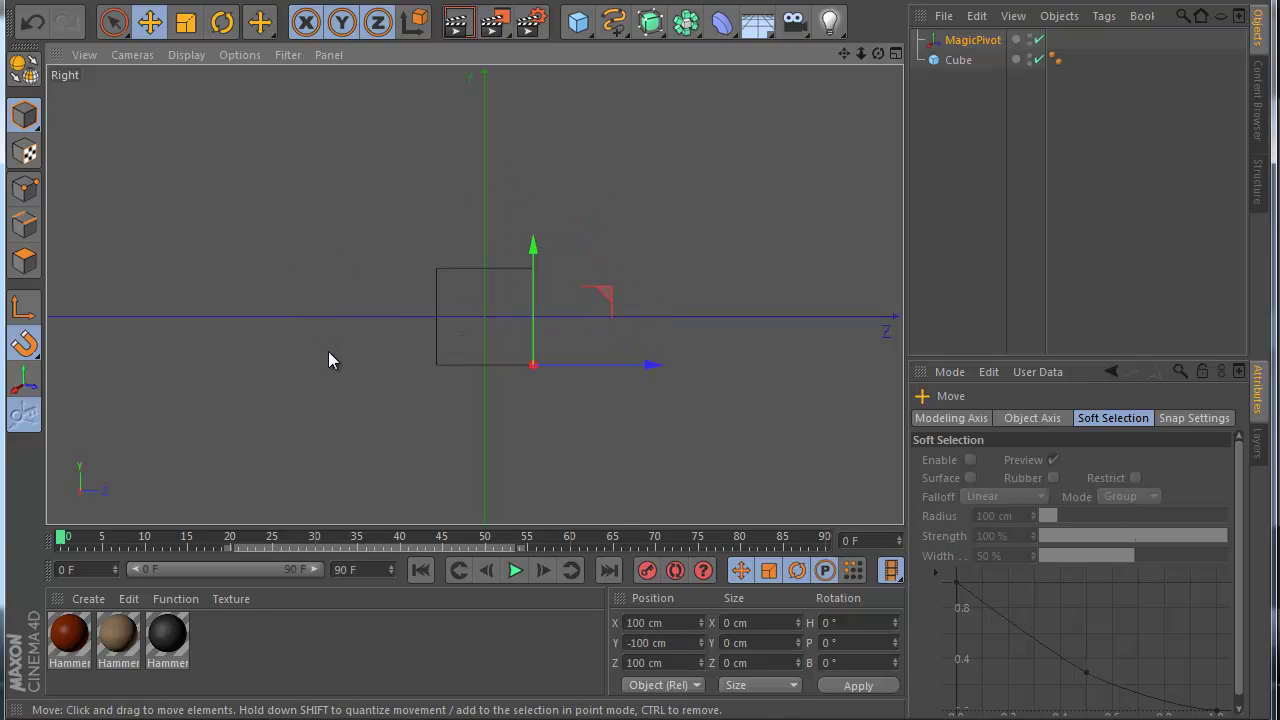
# Link the cube to the MagicPivot and set its pivot key at frame 0.
pyautogui.click(979, 42)
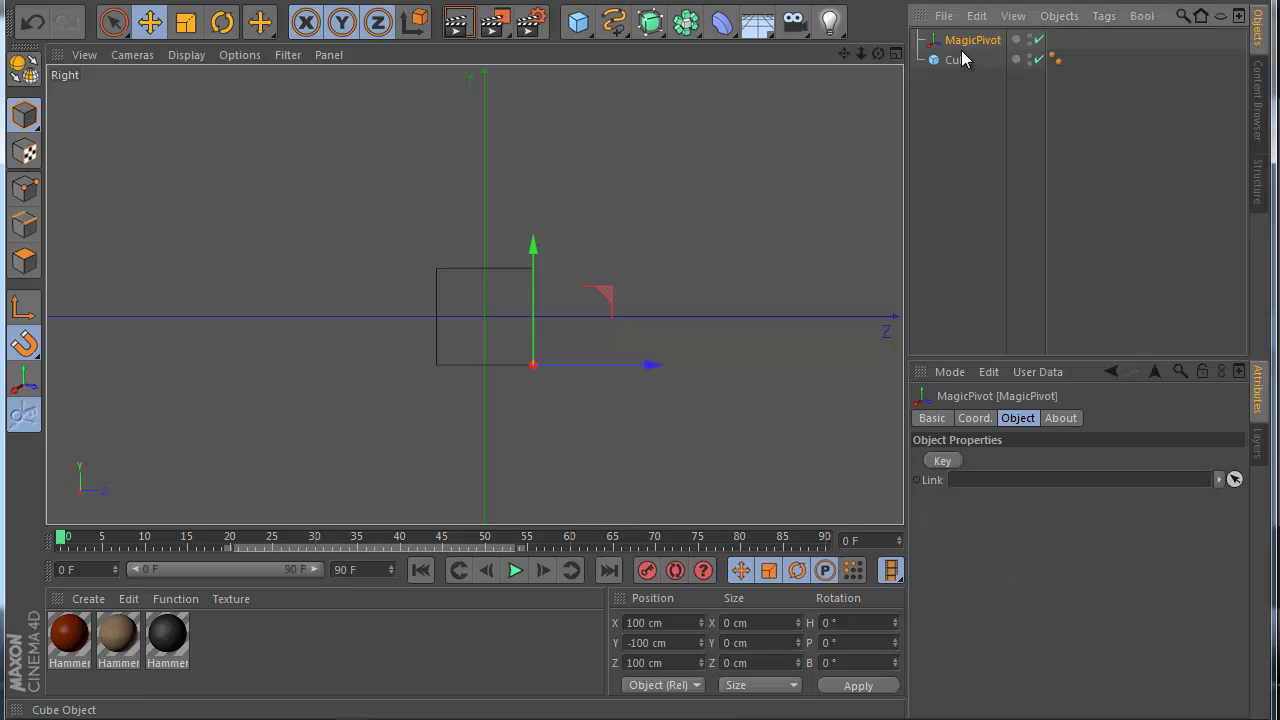
pyautogui.moveTo(962, 485); pyautogui.dragTo(966, 486)
pyautogui.click(940, 463)
# At frame 10, rotate the MagicPivot to a pitch of -90° and record a keyframe, working in the Perspective view.
pyautogui.middleClick(663, 372)
pyautogui.middleClick(441, 228)
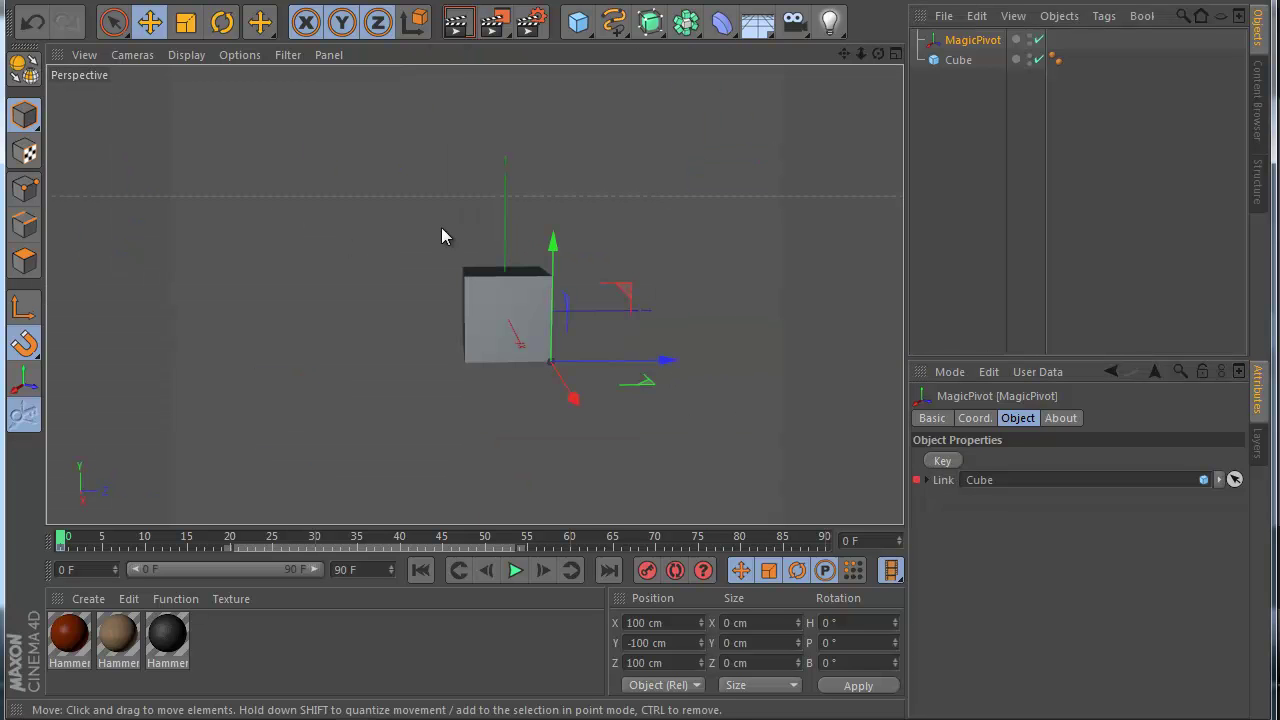
pyautogui.moveTo(844, 54); pyautogui.dragTo(815, 54)
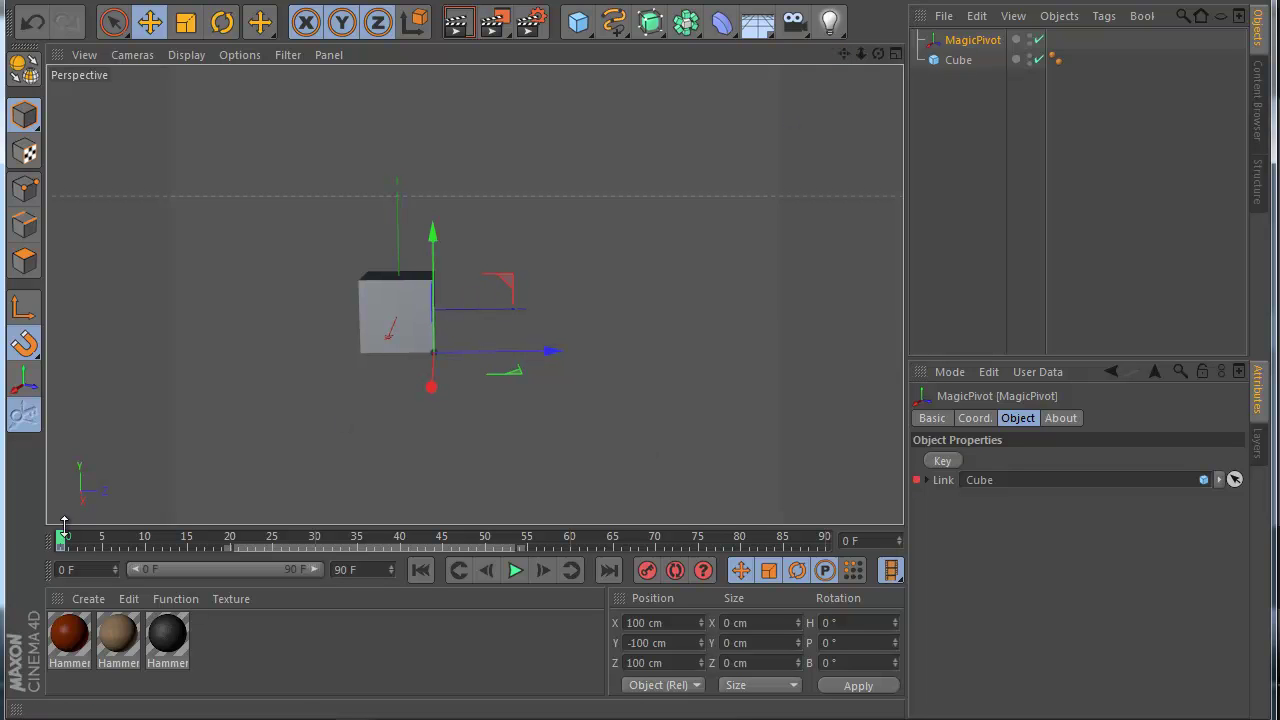
pyautogui.click(146, 540)
pyautogui.click(222, 22)
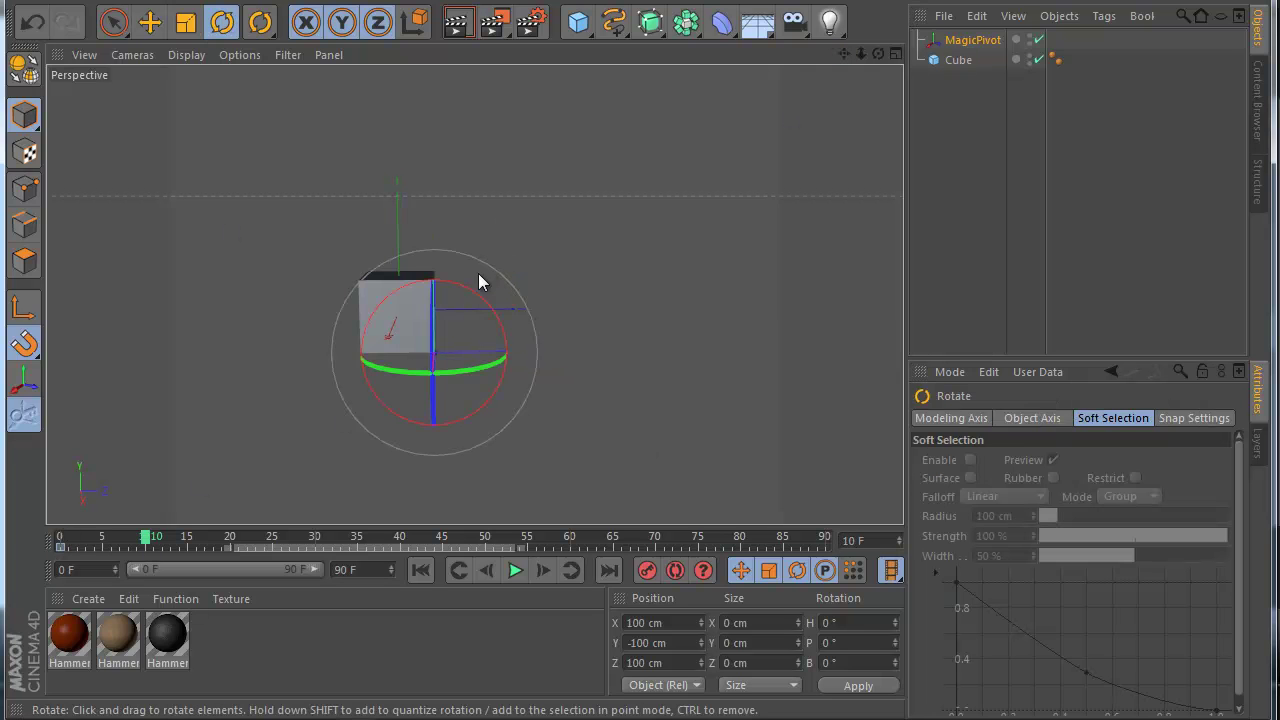
pyautogui.moveTo(466, 289); pyautogui.dragTo(511, 386)
pyautogui.click(645, 571)
# Play the first cube roll from the start with the MagicPivot selected, and stop the playback.
pyautogui.click(421, 568)
pyautogui.click(507, 572)
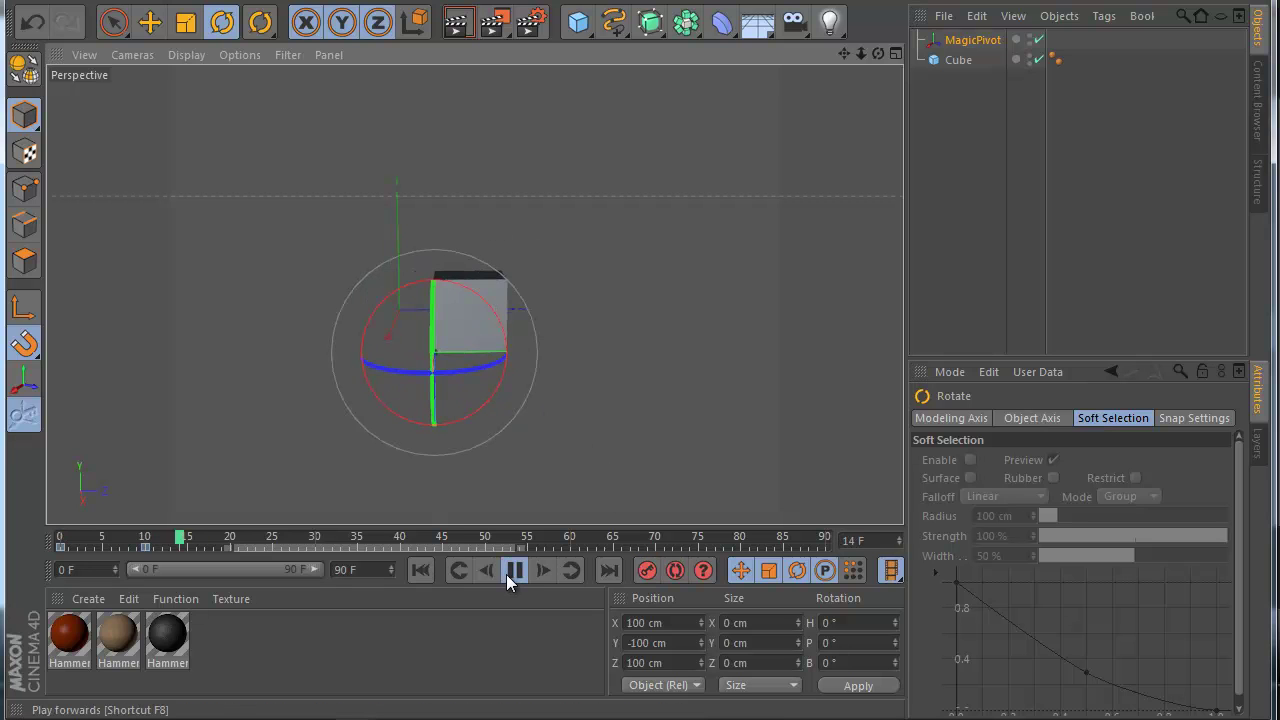
pyautogui.click(968, 40)
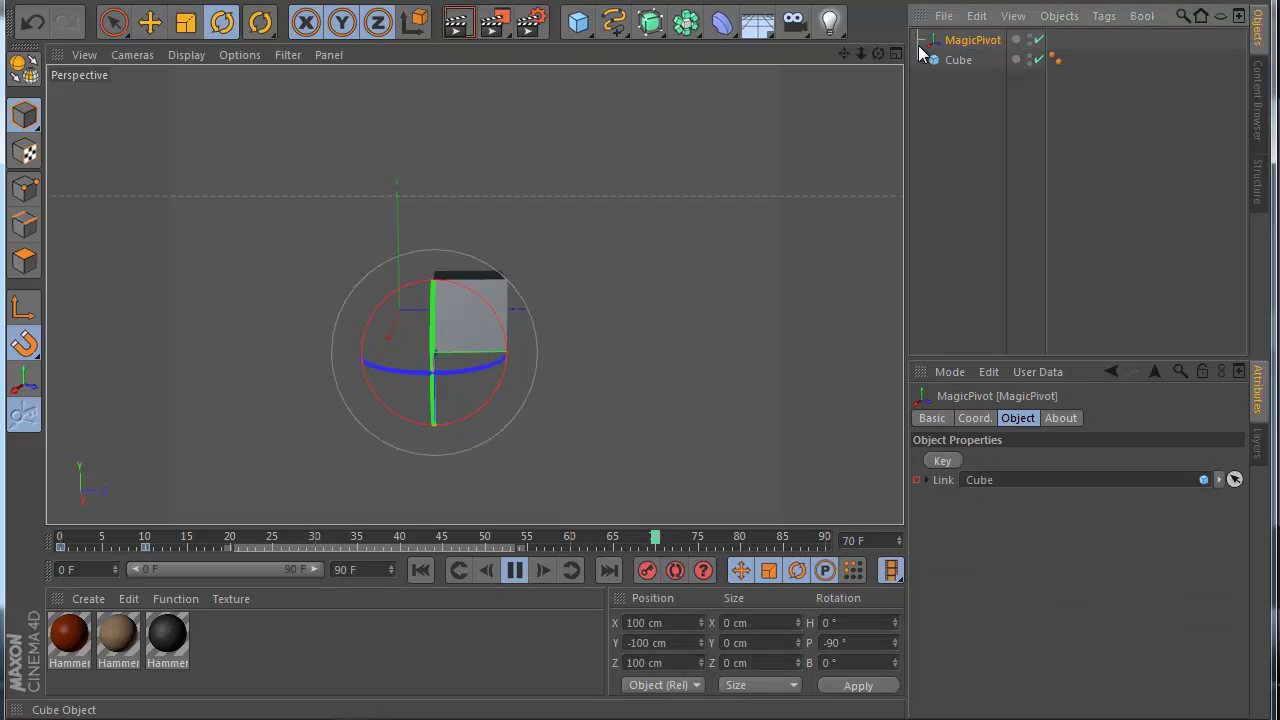
pyautogui.click(512, 569)
# At frame 11, move only the MagicPivot's axis to the cube's leading lower corner at Z 300 cm and apply MagicPivotKey.
pyautogui.moveTo(486, 540); pyautogui.dragTo(145, 541)
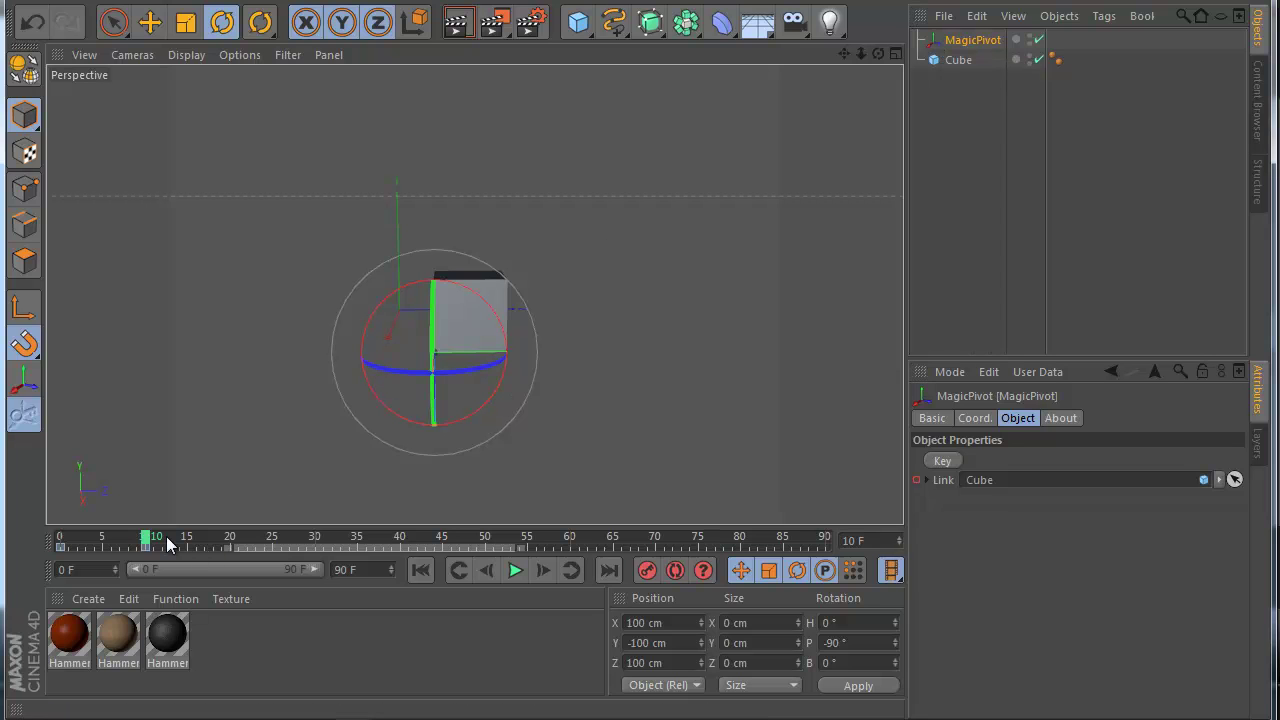
pyautogui.moveTo(143, 541)
pyautogui.mouseDown()
pyautogui.moveTo(127, 540)
pyautogui.moveTo(157, 545)
pyautogui.mouseUp()
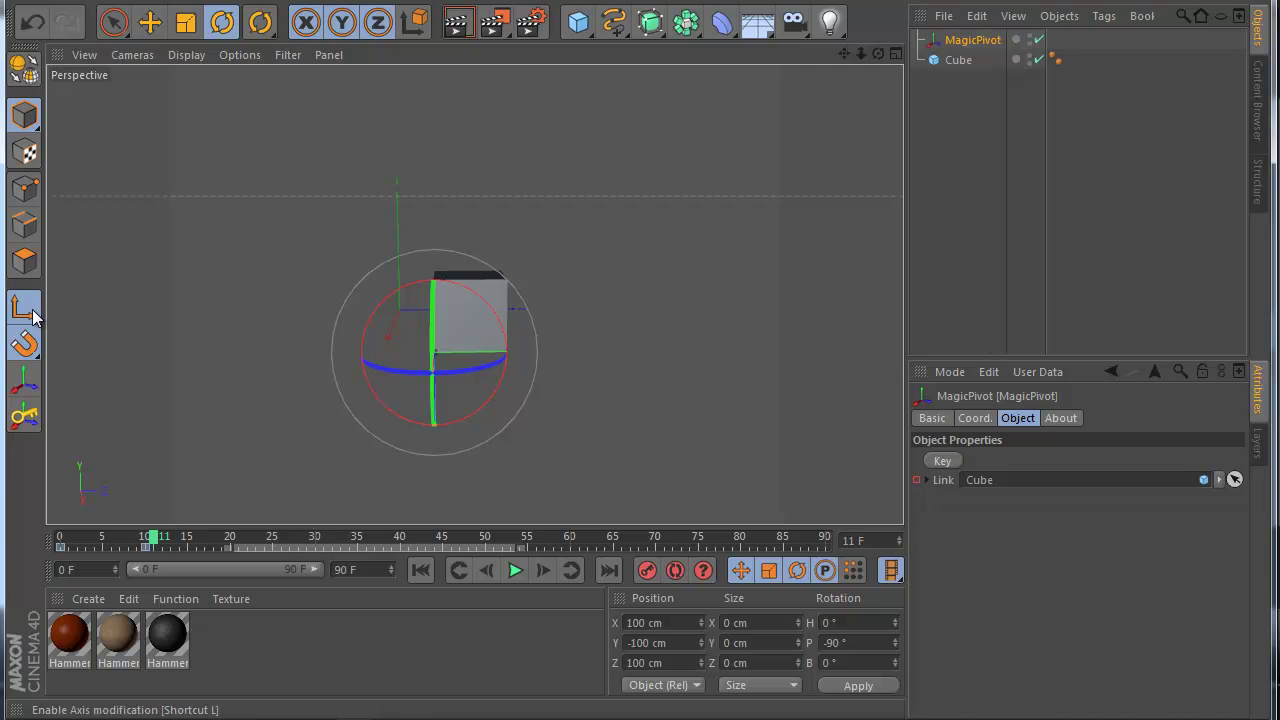
pyautogui.click(150, 22)
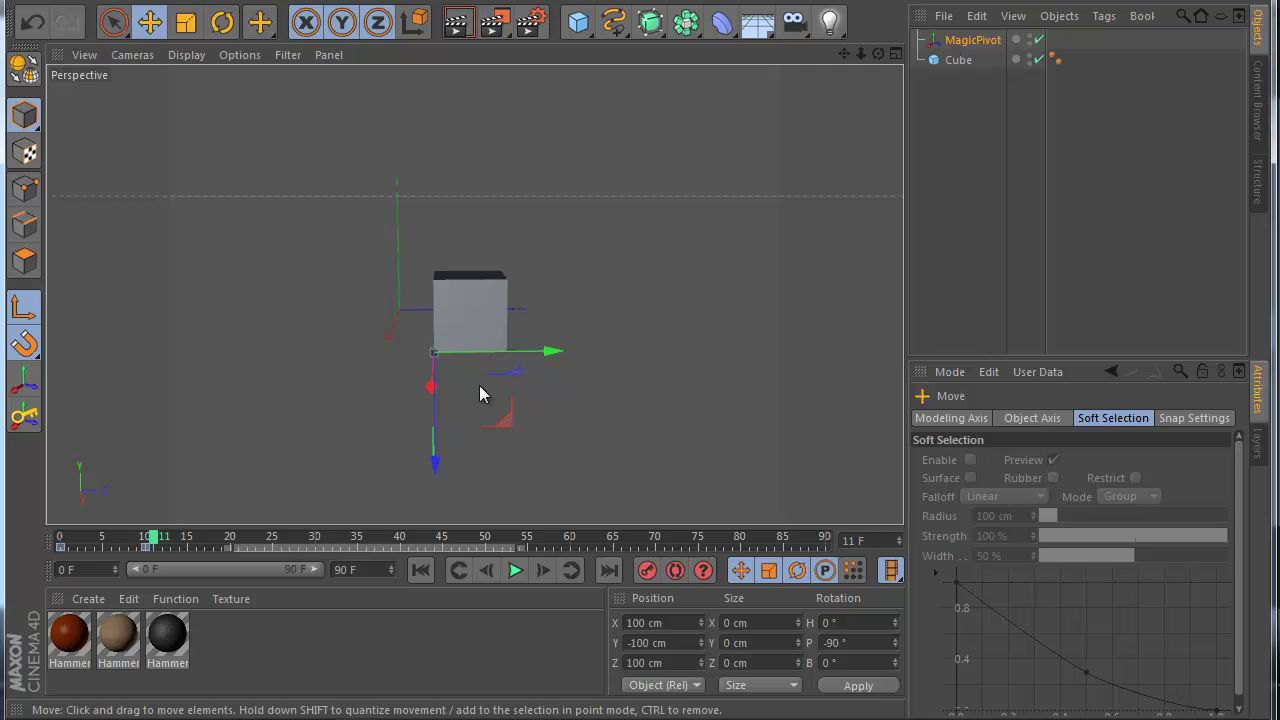
pyautogui.moveTo(514, 352); pyautogui.dragTo(596, 350)
pyautogui.middleClick(589, 385)
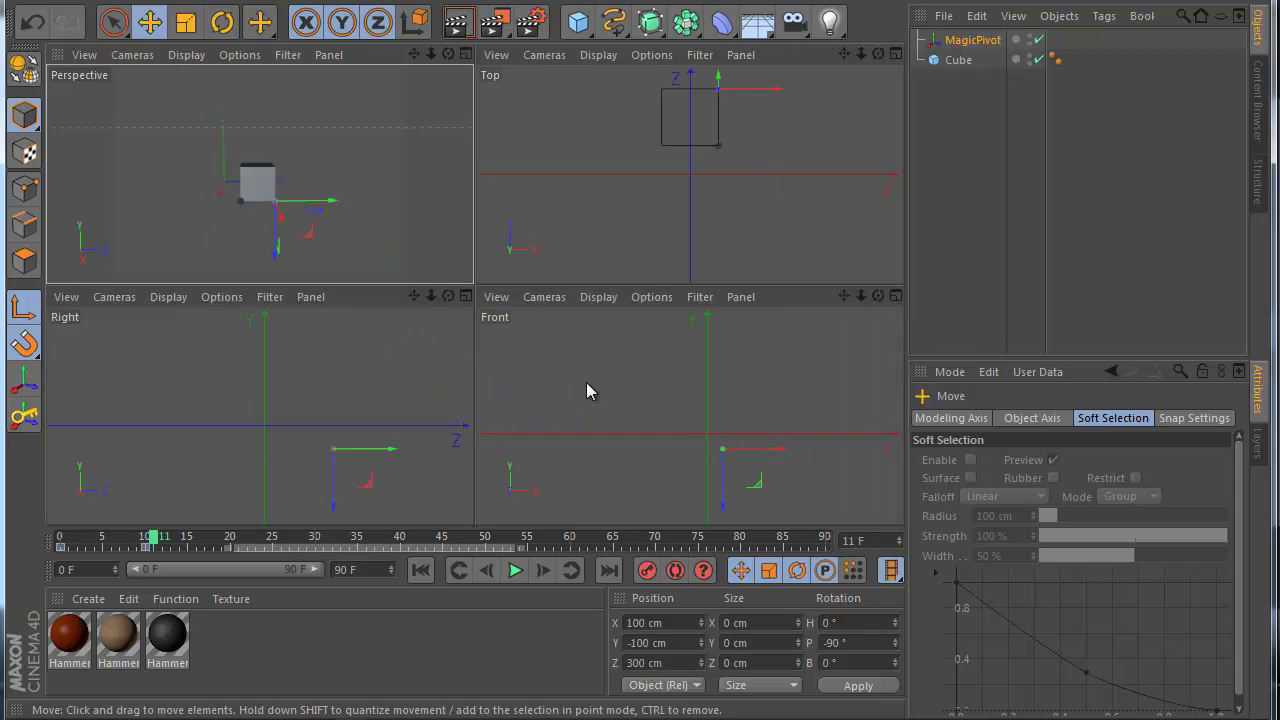
pyautogui.middleClick(391, 429)
pyautogui.keyDown('alt'); pyautogui.moveTo(606, 441); pyautogui.dragTo(441, 448, button='middle'); pyautogui.keyUp('alt')
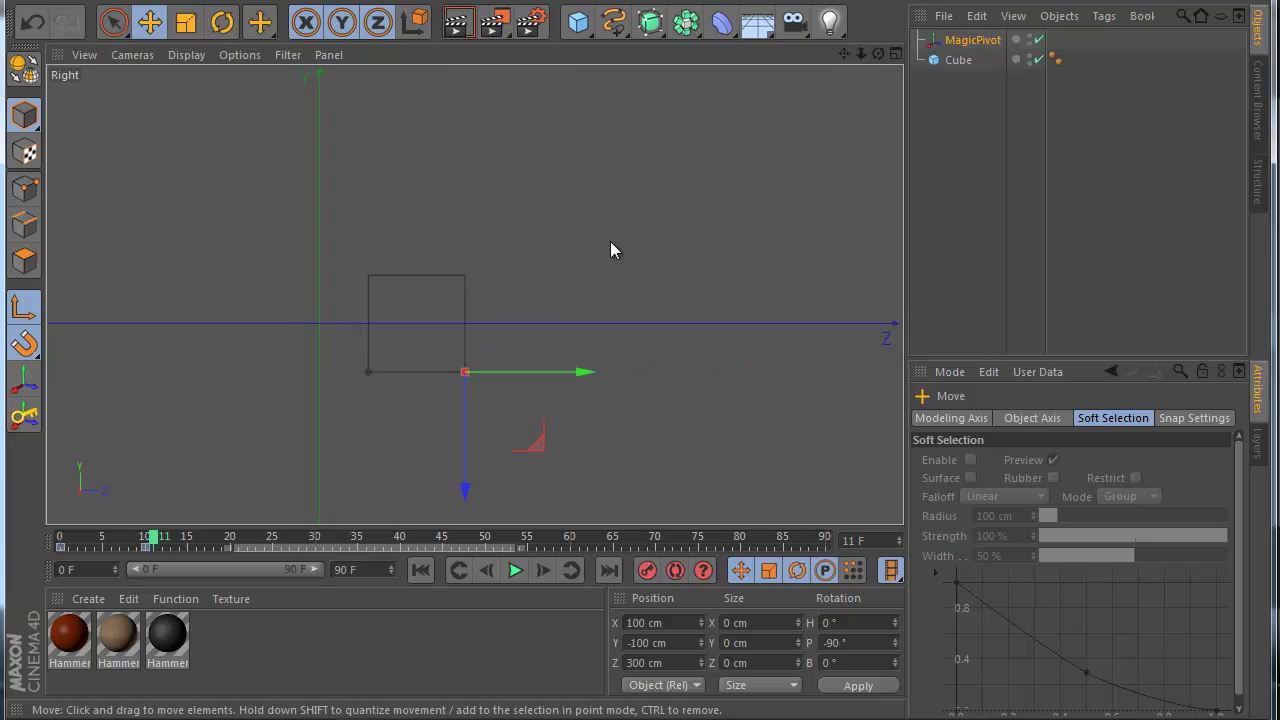
pyautogui.click(30, 425)
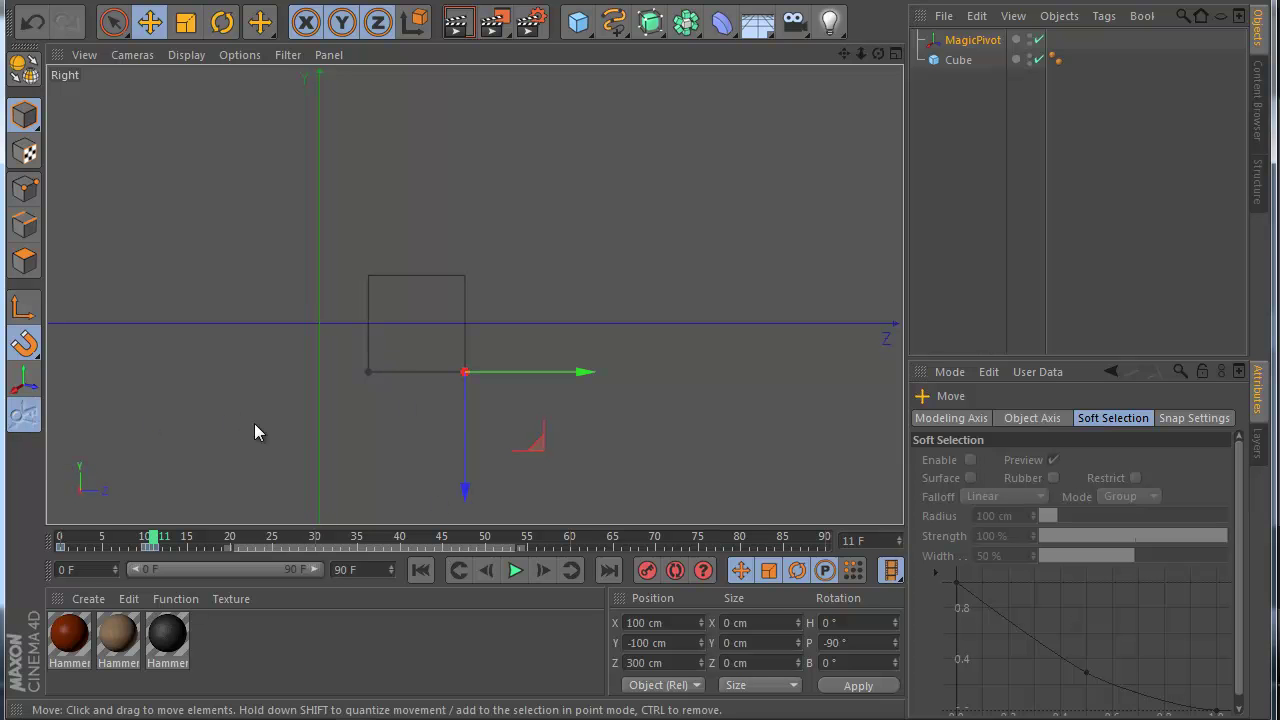
# At frame 20, rotate the MagicPivot to a pitch of -180° and record a keyframe.
pyautogui.moveTo(155, 540); pyautogui.dragTo(229, 538)
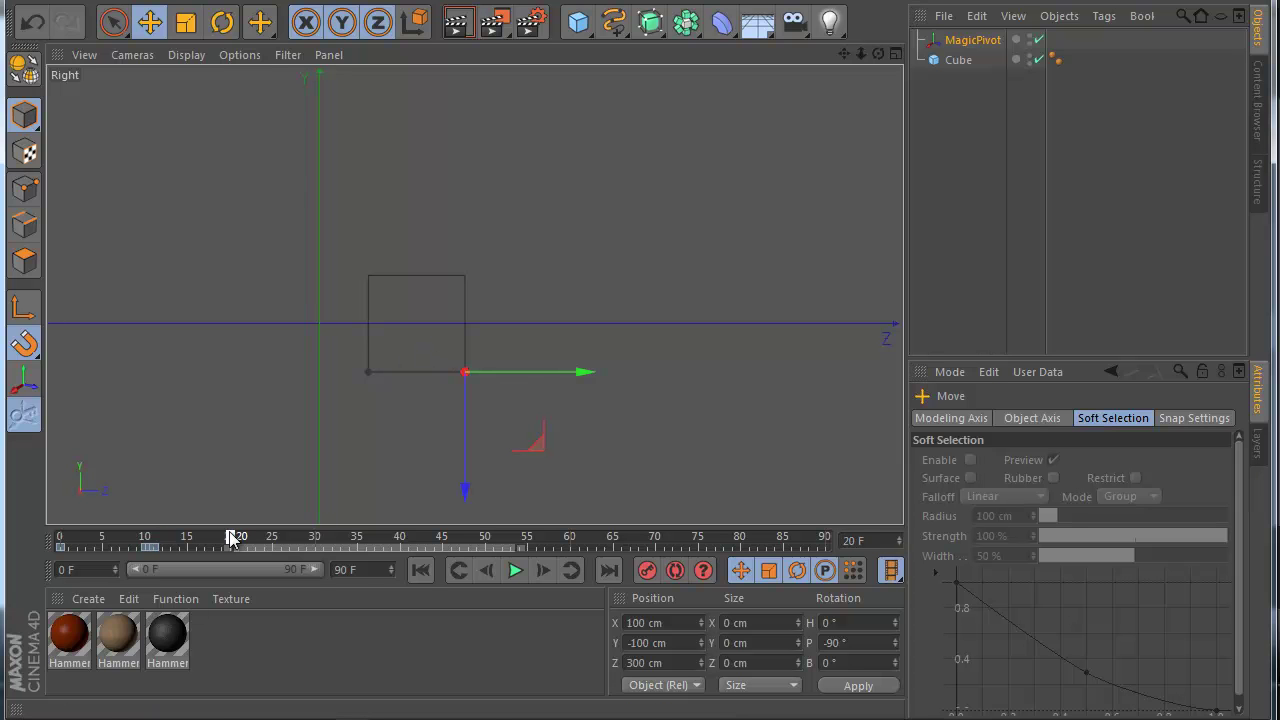
pyautogui.click(222, 22)
pyautogui.moveTo(510, 315); pyautogui.dragTo(578, 455)
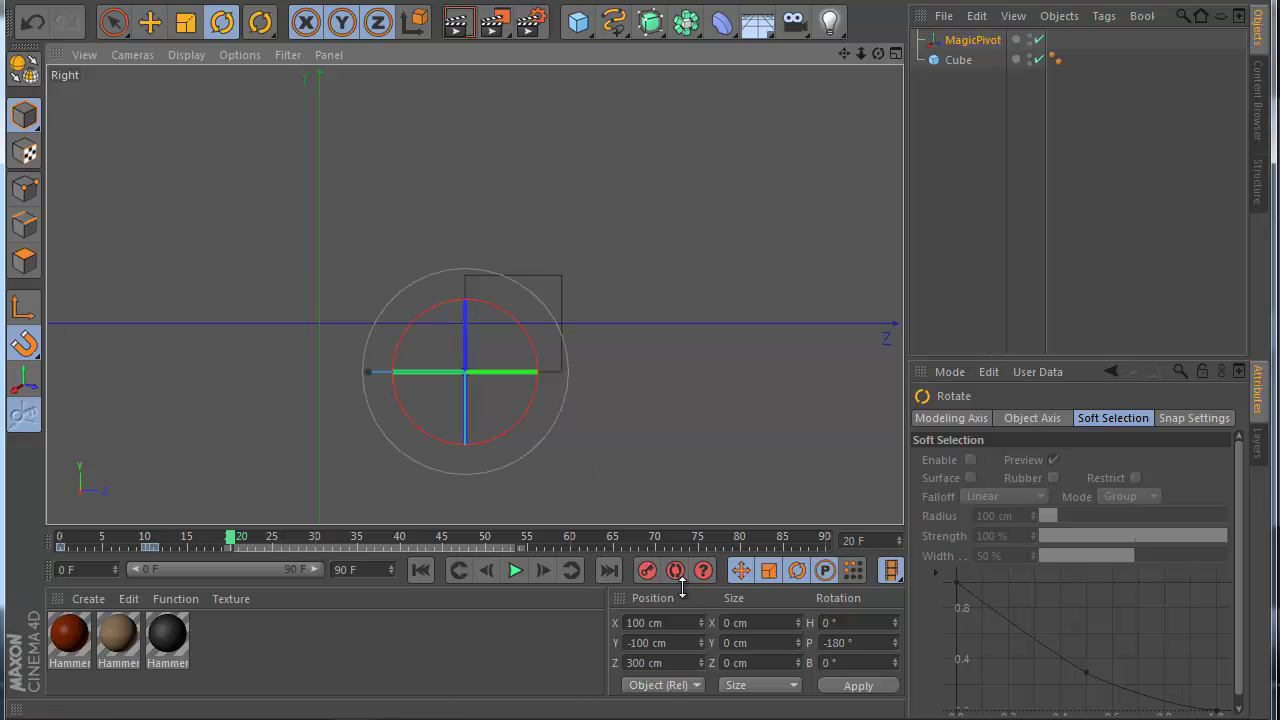
# Play the two-roll animation from the start in the Perspective view with nothing selected.
pyautogui.click(421, 569)
pyautogui.middleClick(365, 206)
pyautogui.middleClick(365, 206)
pyautogui.click(515, 570)
pyautogui.click(972, 40)
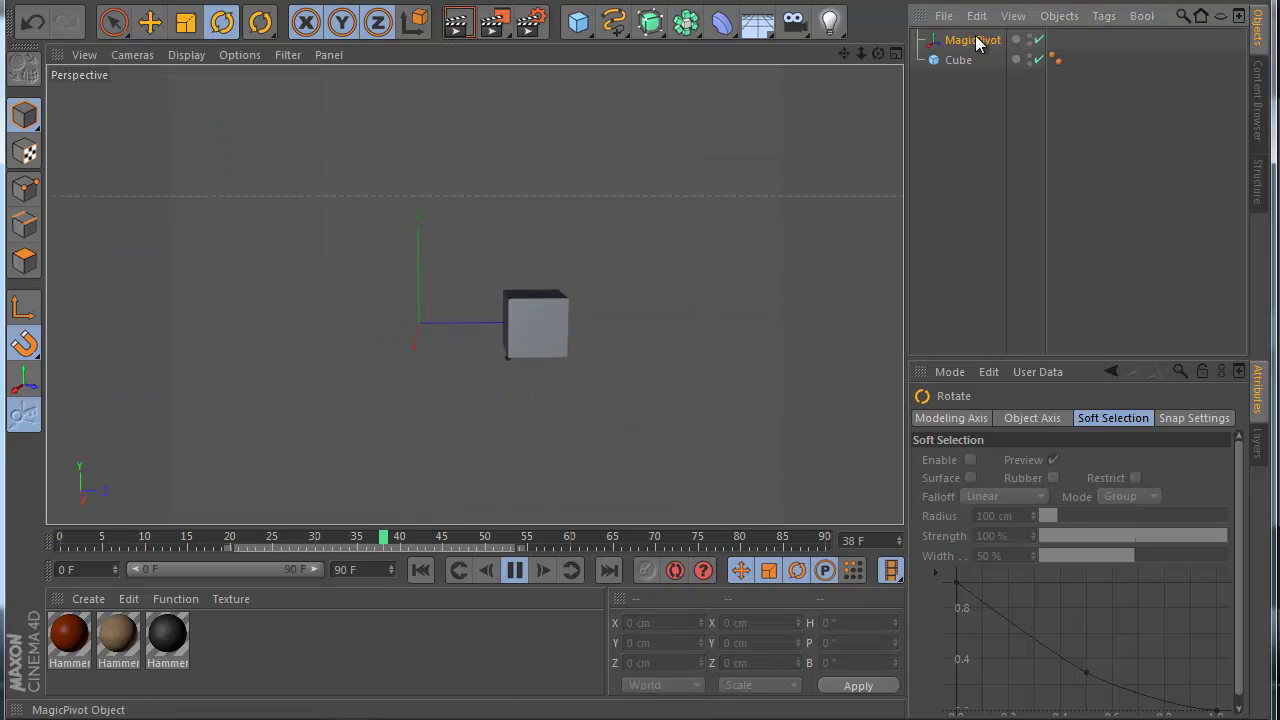
pyautogui.click(948, 183)
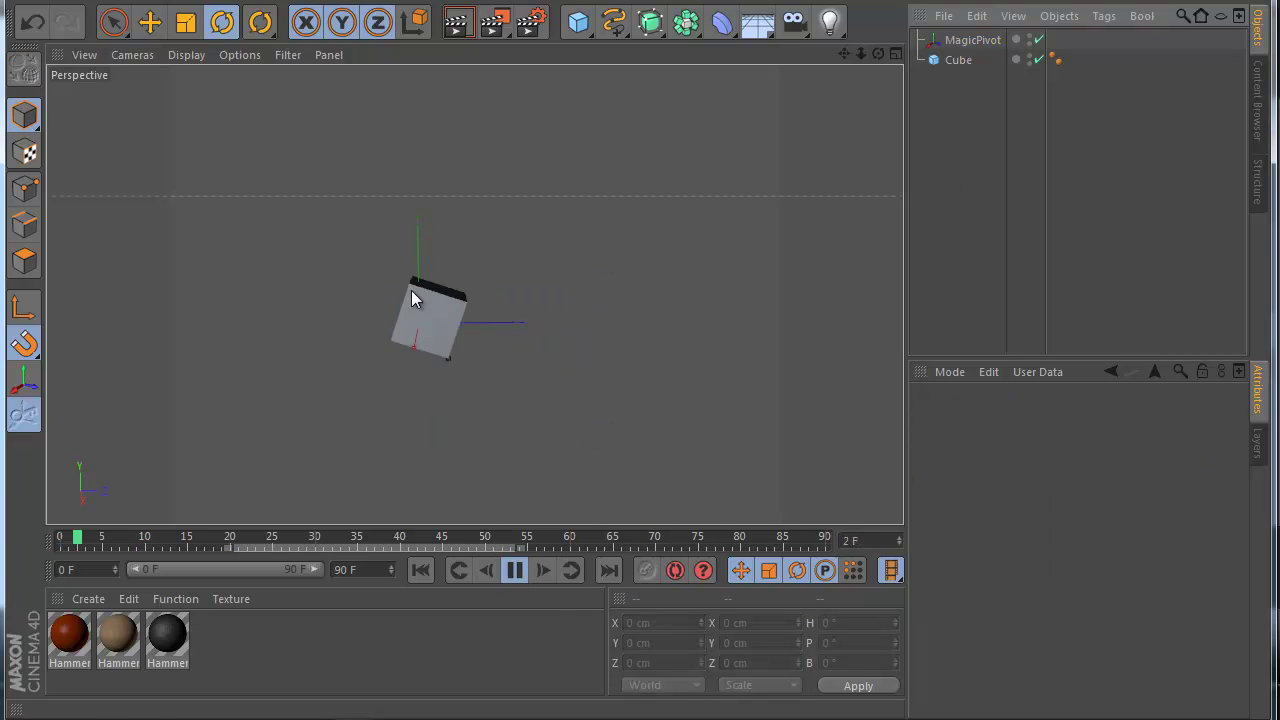
# Stop the playback and, at frame 21, move only the MagicPivot's axis to the cube's leading lower corner at Z 500 cm and apply MagicPivotKey.
pyautogui.click(515, 570)
pyautogui.click(972, 40)
pyautogui.moveTo(298, 536); pyautogui.dragTo(240, 536)
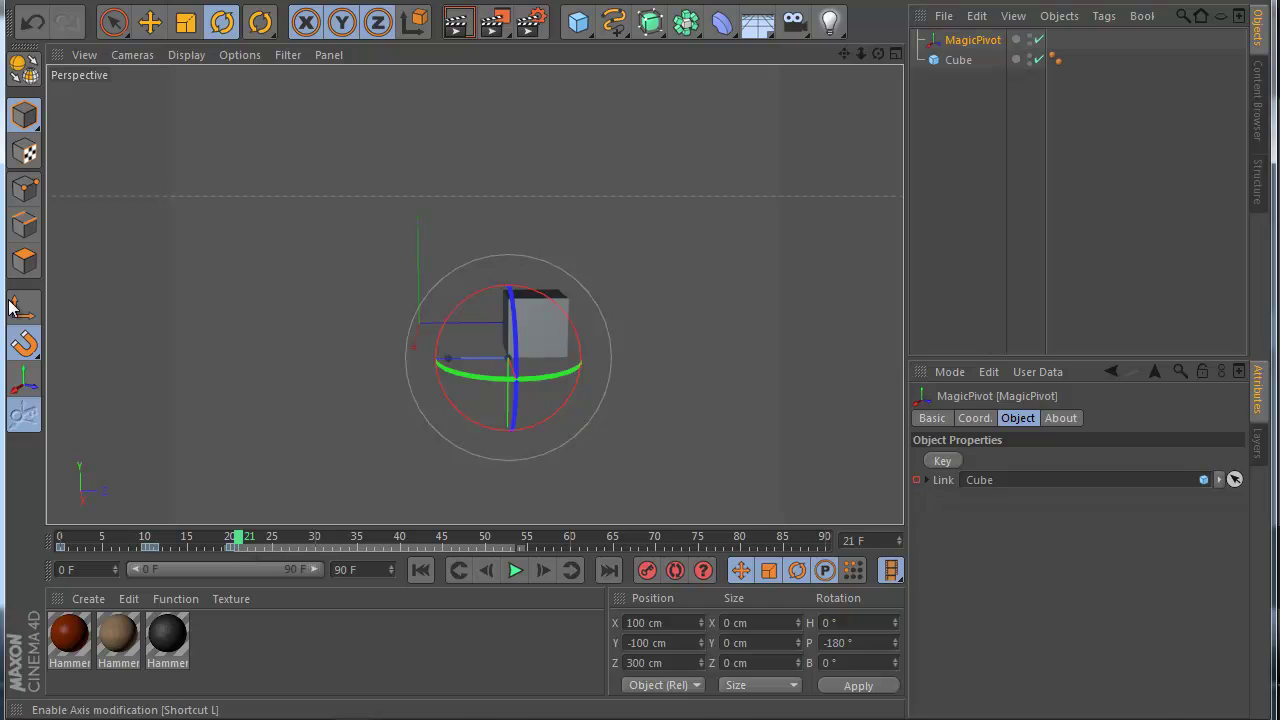
pyautogui.click(152, 22)
pyautogui.moveTo(398, 359); pyautogui.dragTo(449, 366)
pyautogui.click(24, 418)
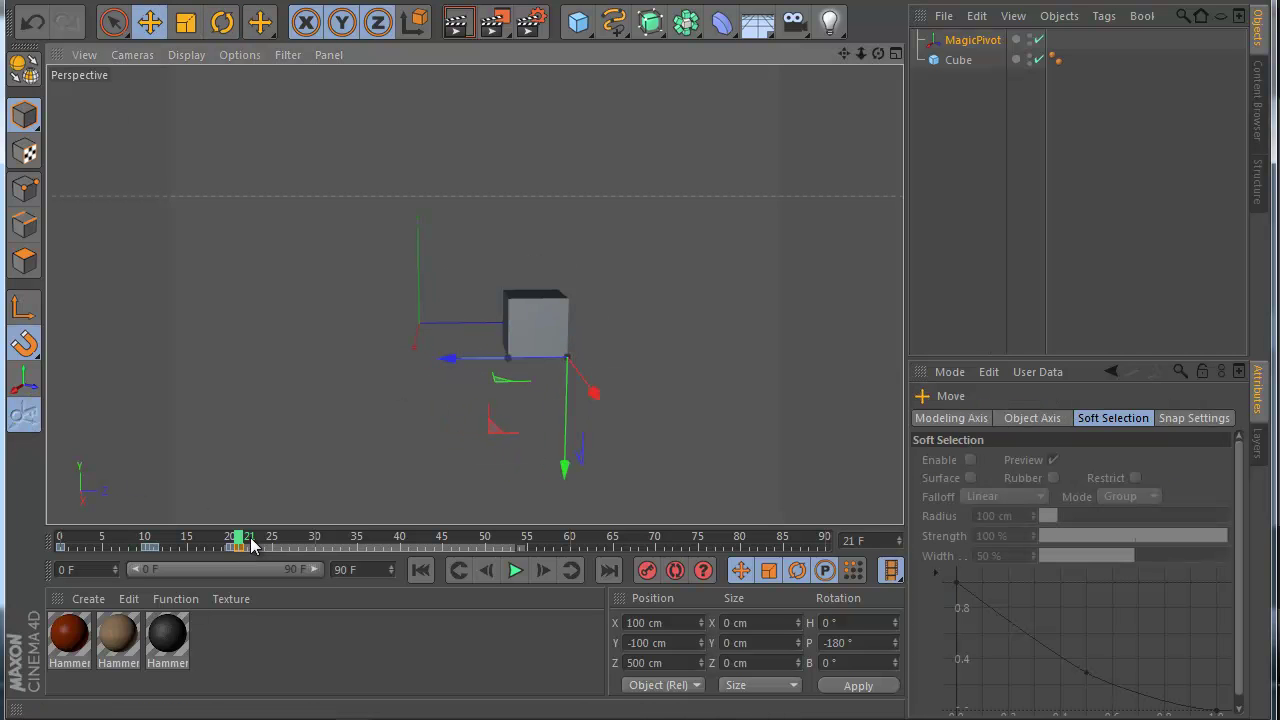
# At frame 30, rotate the MagicPivot to a pitch of -270° and record a keyframe.
pyautogui.moveTo(240, 540); pyautogui.dragTo(315, 540)
pyautogui.click(222, 22)
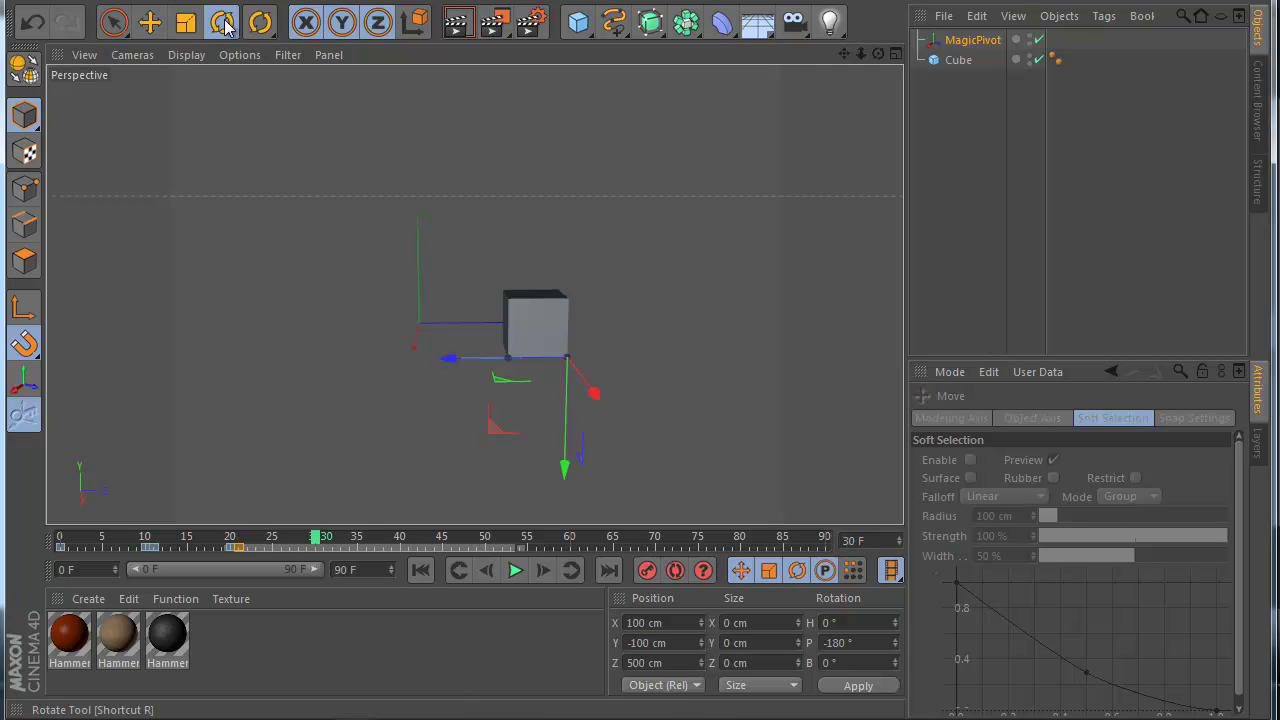
pyautogui.moveTo(531, 296); pyautogui.dragTo(627, 336)
pyautogui.click(647, 570)
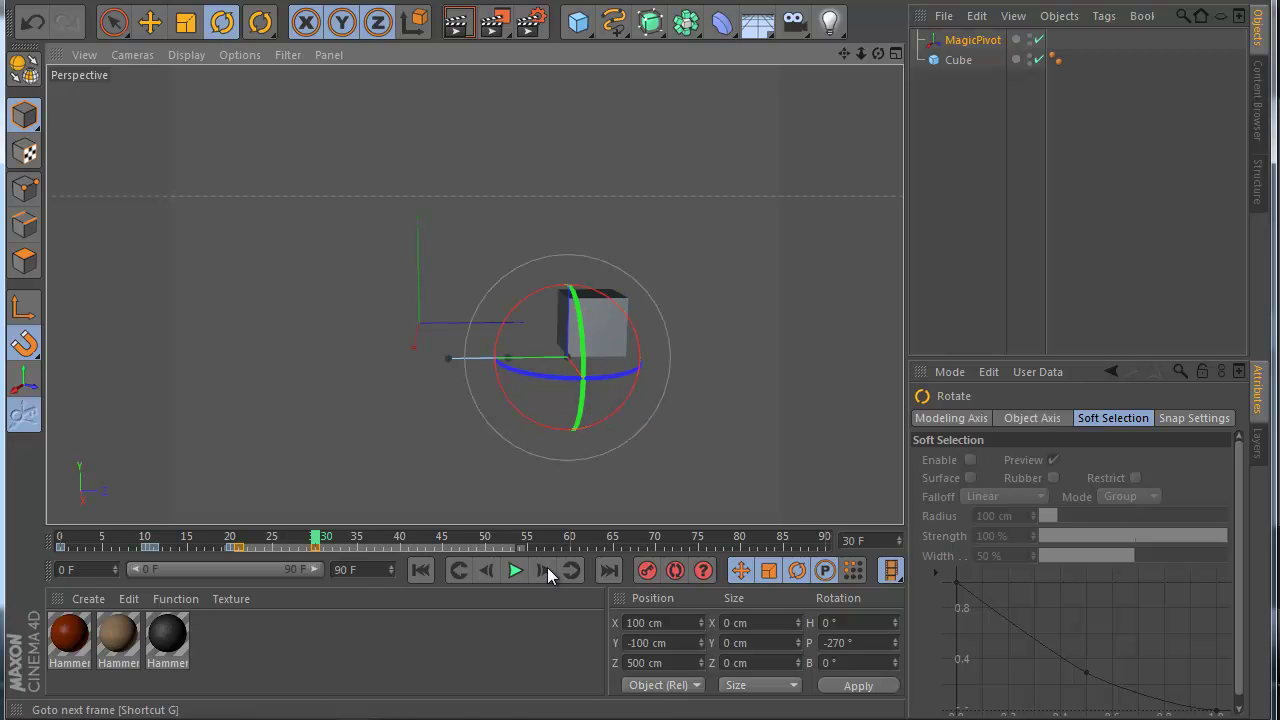
# At frame 31, move only the MagicPivot's axis to the cube's leading lower corner at Z 700 cm and apply MagicPivotKey.
pyautogui.click(542, 570)
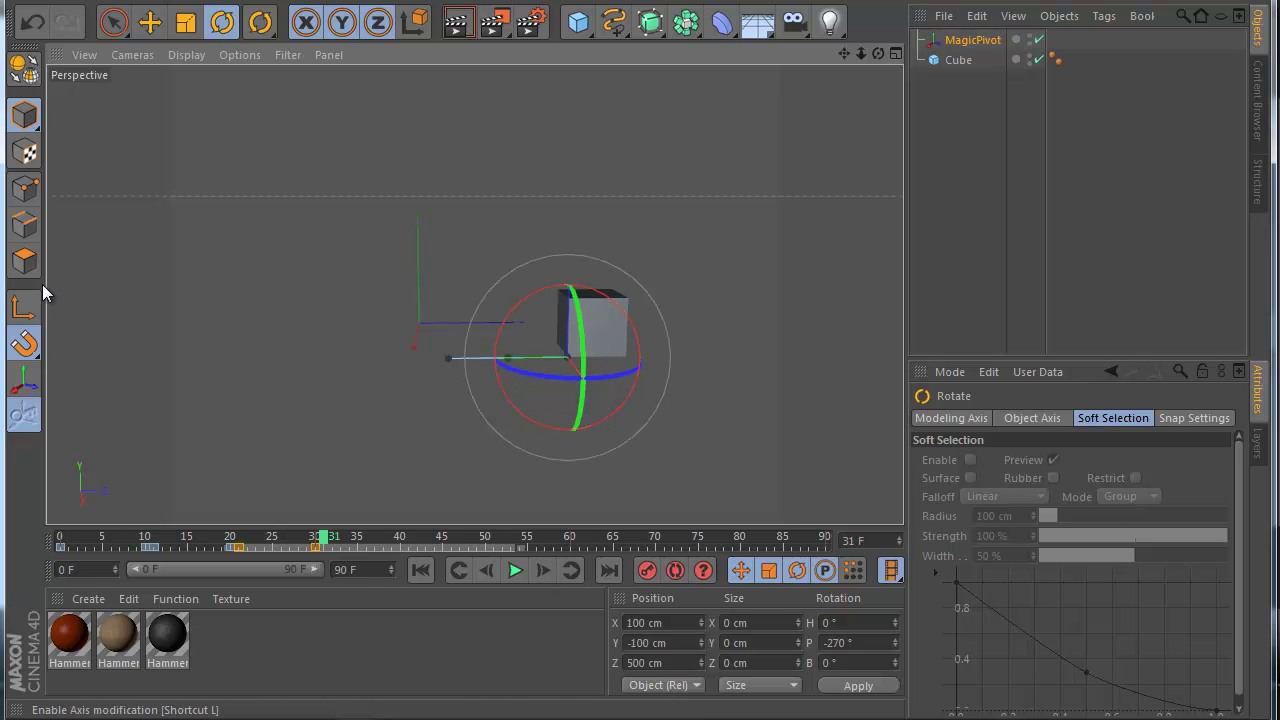
pyautogui.click(150, 24)
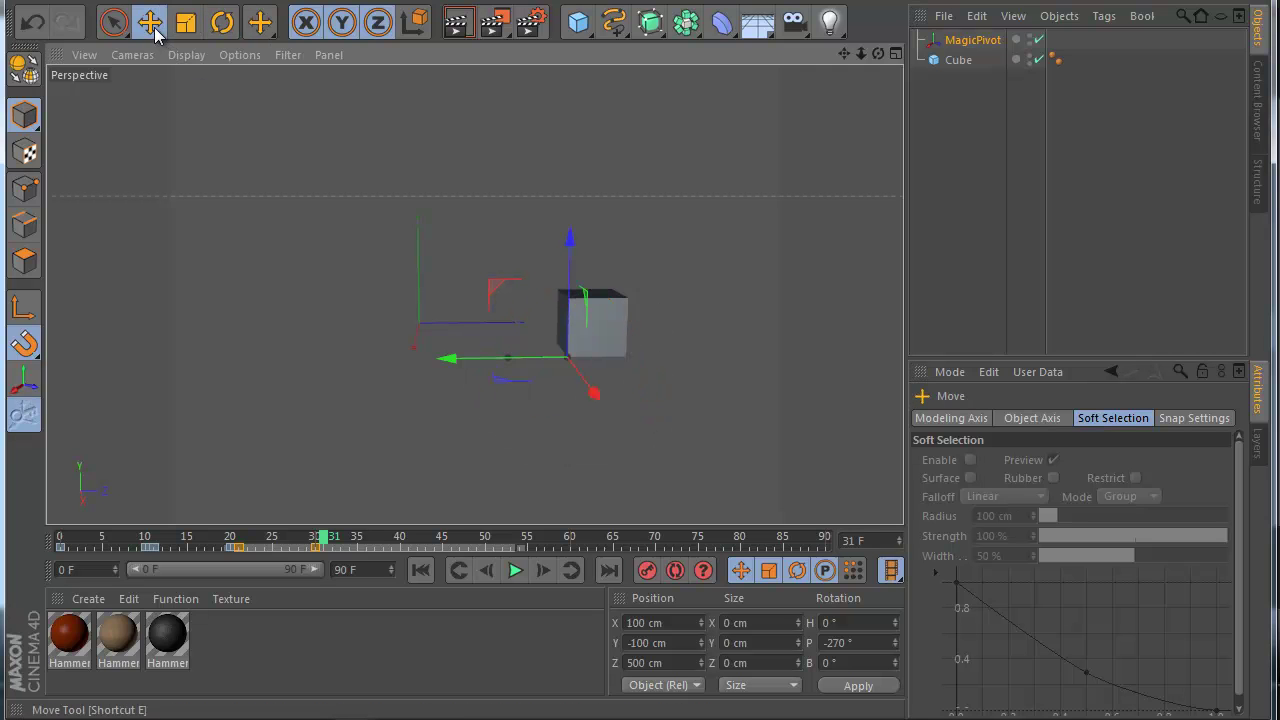
pyautogui.click(23, 308)
pyautogui.moveTo(443, 360); pyautogui.dragTo(514, 374)
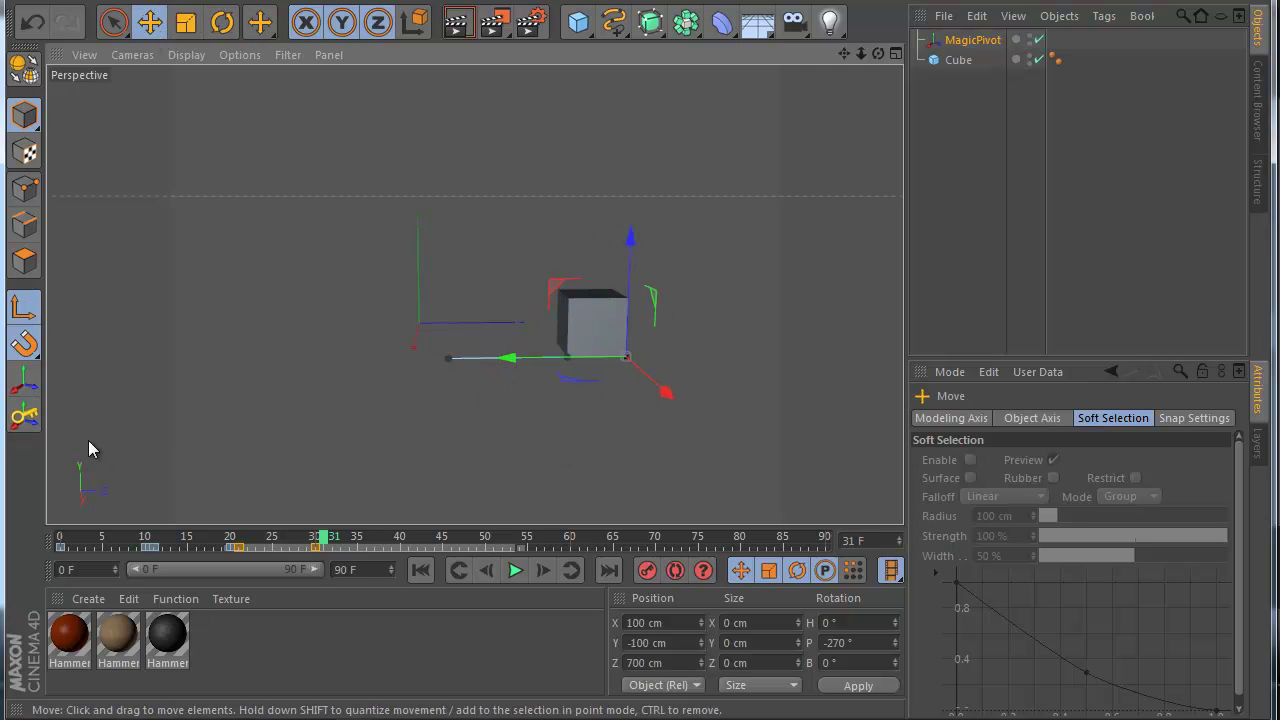
pyautogui.click(23, 416)
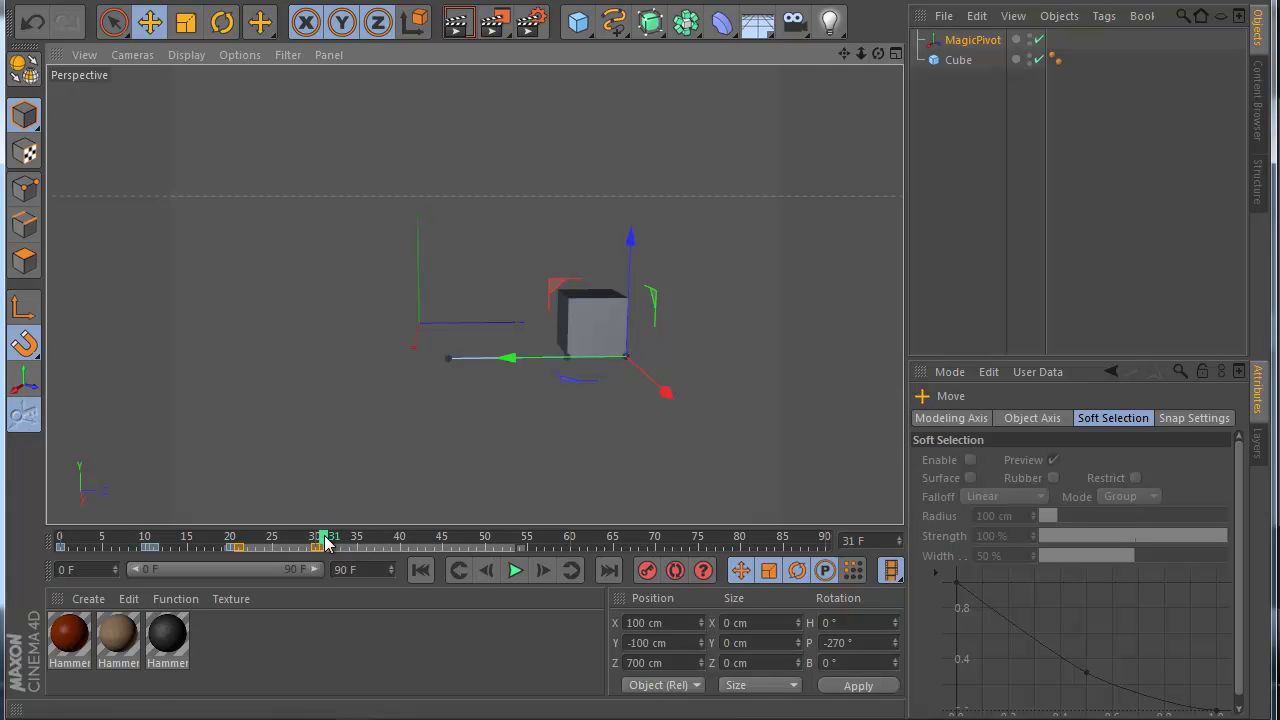
# At frame 40, rotate the MagicPivot to a pitch of -360° and record a keyframe.
pyautogui.moveTo(325, 541); pyautogui.dragTo(405, 541)
pyautogui.click(222, 22)
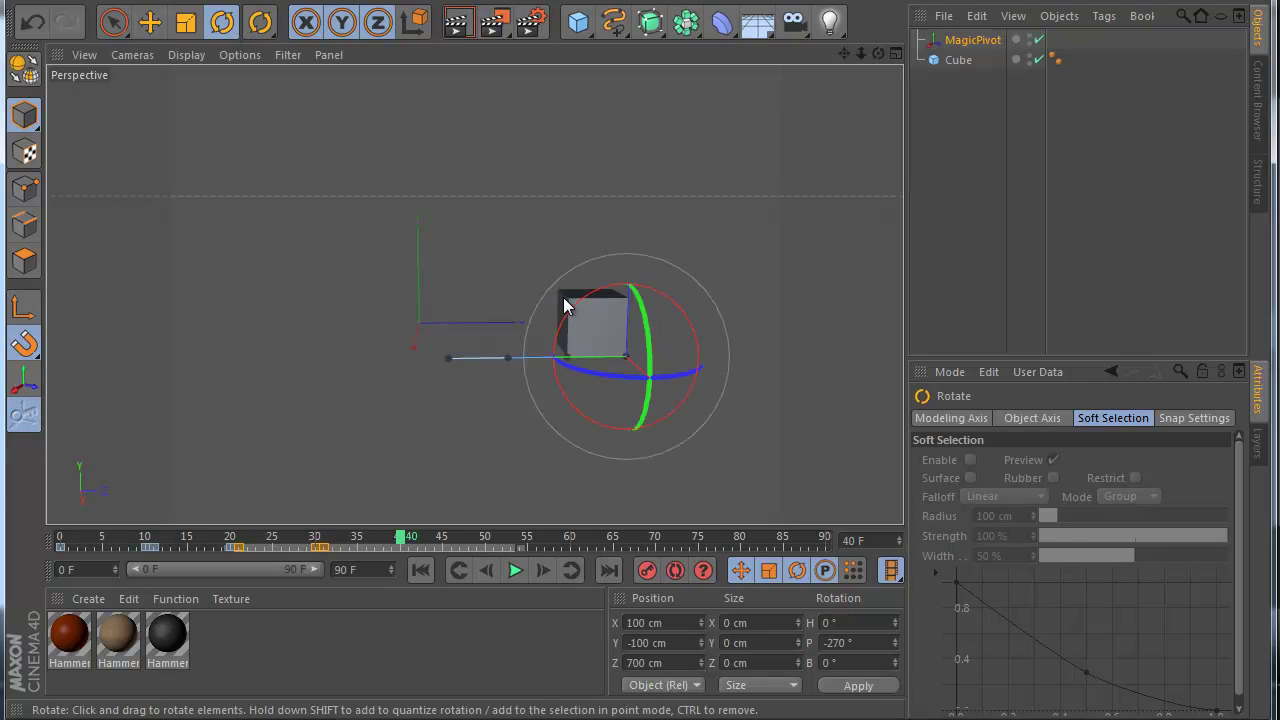
pyautogui.moveTo(566, 313); pyautogui.dragTo(659, 317)
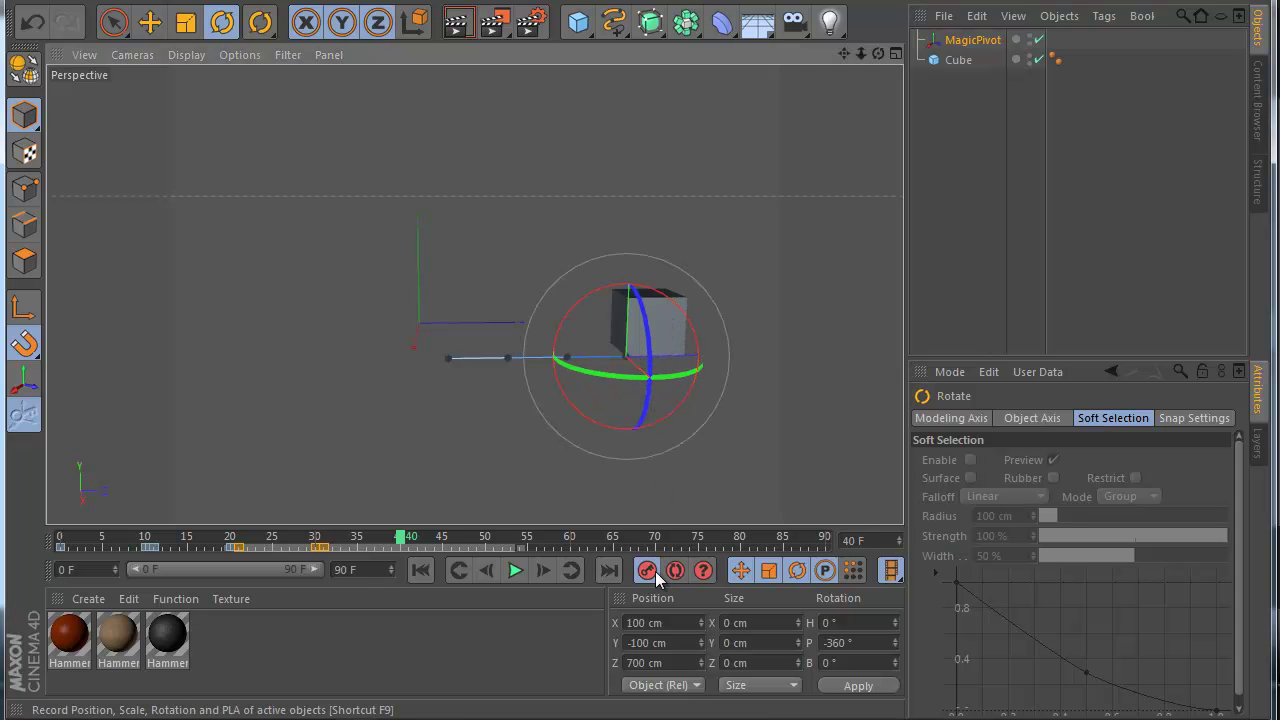
# Play the four-roll animation from the start with nothing selected, and scrub back and forth up to frame 40 to review the rolls.
pyautogui.click(421, 569)
pyautogui.click(544, 509)
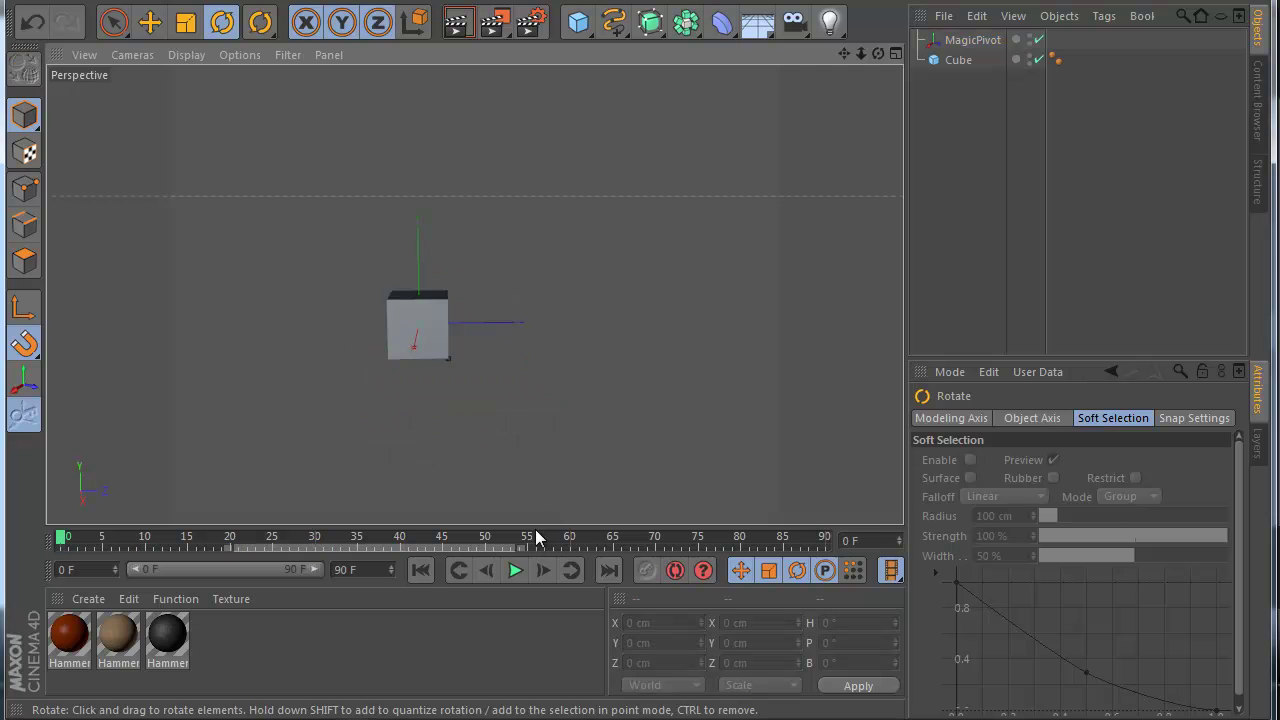
pyautogui.click(515, 569)
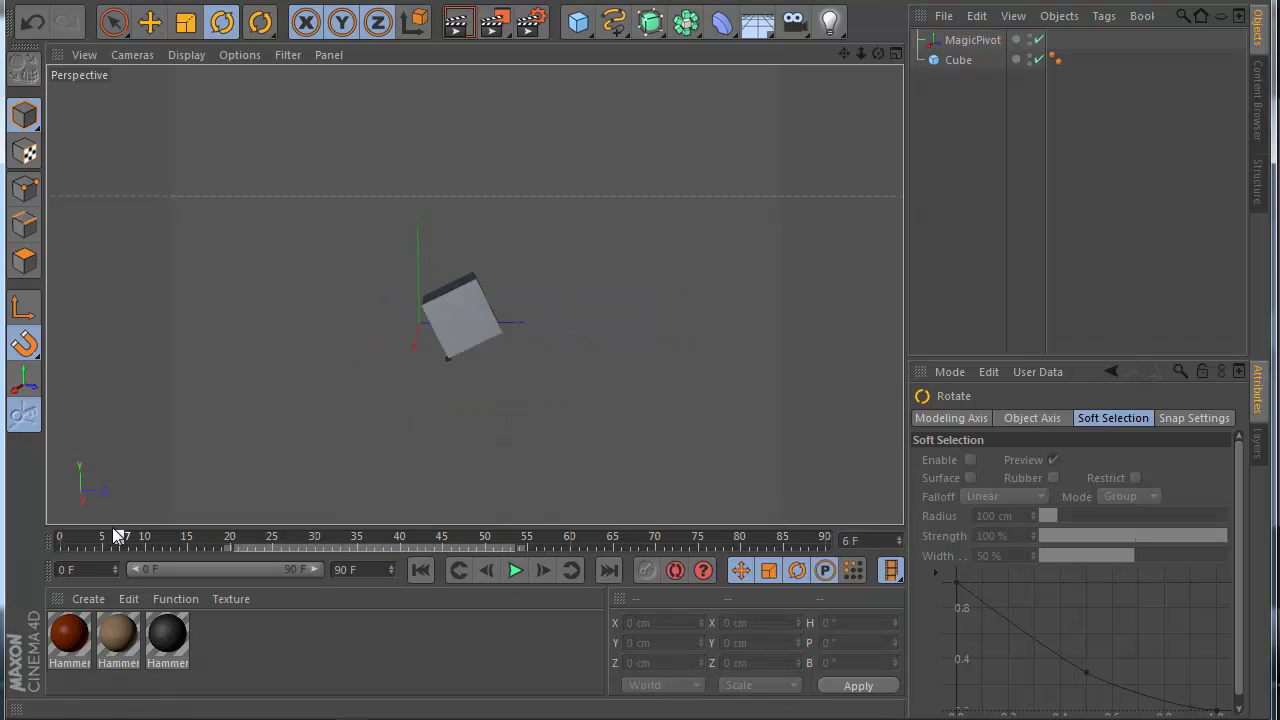
pyautogui.moveTo(118, 537); pyautogui.dragTo(402, 523)
pyautogui.click(259, 538)
pyautogui.click(148, 541)
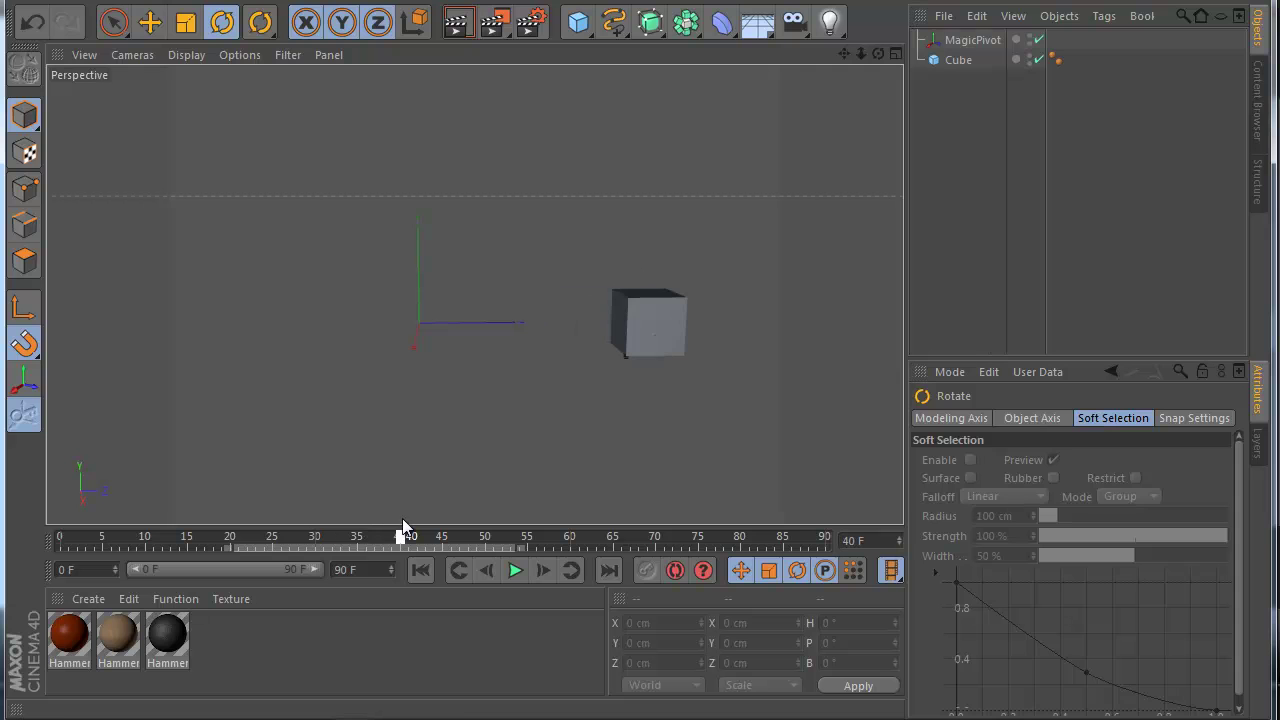
# Examine the MagicPivot's handle at the cube's lower corner up close, both selected and deselected.
pyautogui.click(958, 40)
pyautogui.scroll(3, 697, 360)
pyautogui.scroll(2, 660, 340)
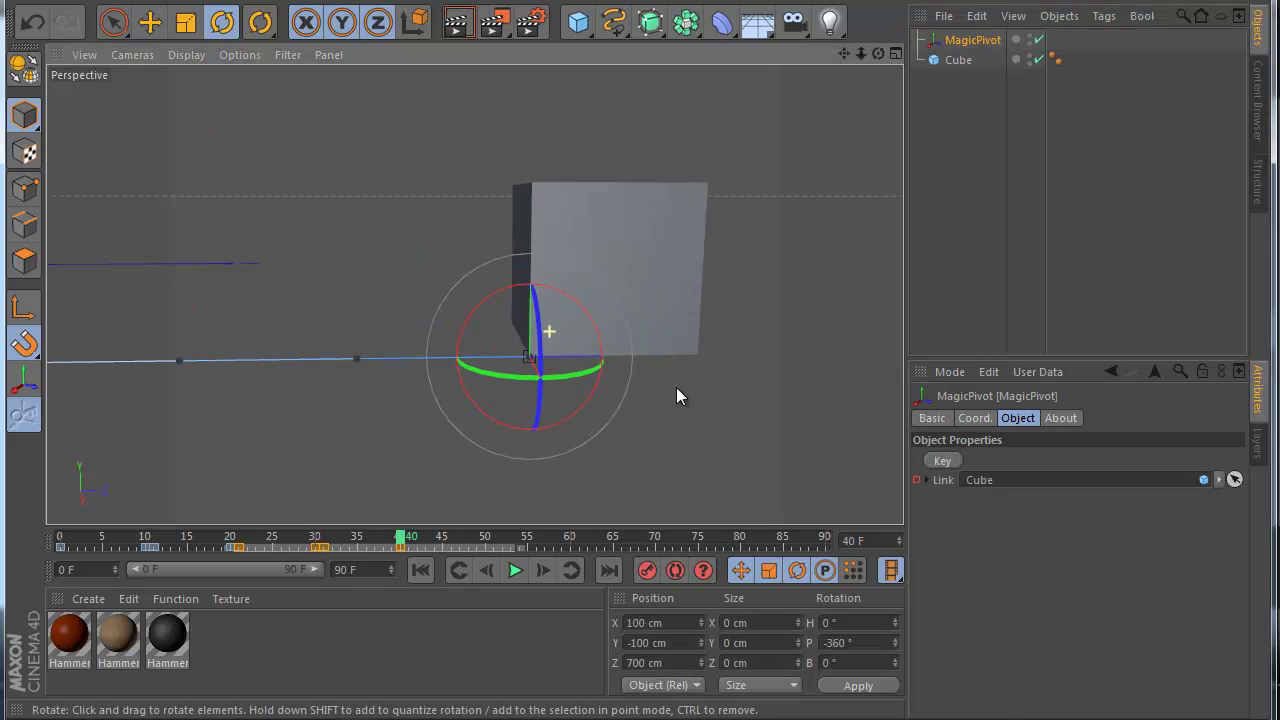
pyautogui.scroll(4, 582, 371)
pyautogui.click(440, 372)
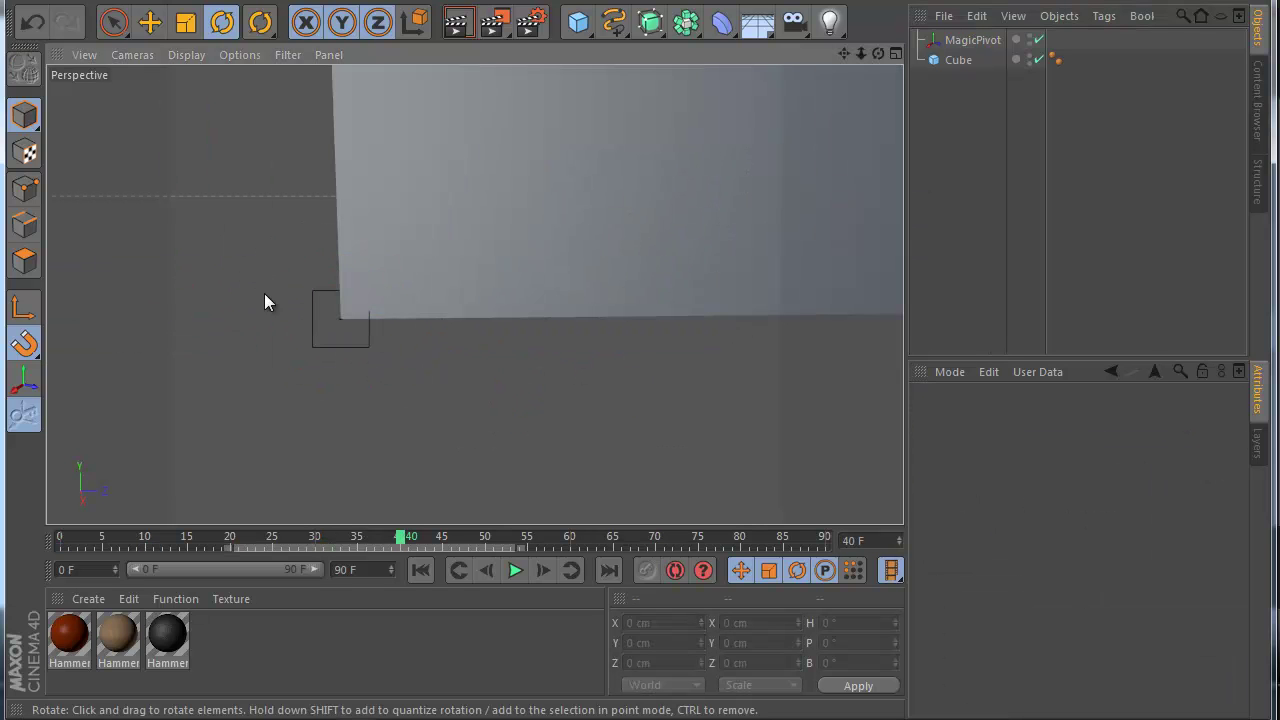
pyautogui.click(311, 319)
pyautogui.scroll(-4, 471, 361)
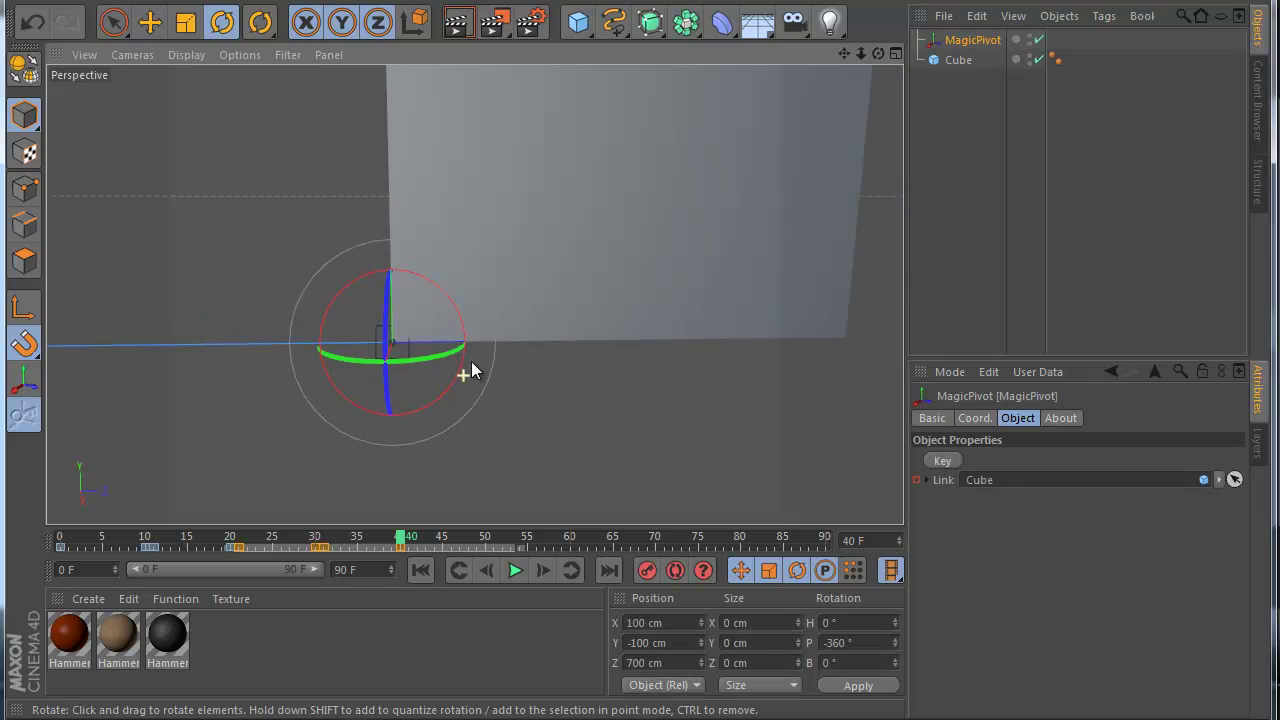
pyautogui.scroll(-2, 481, 365)
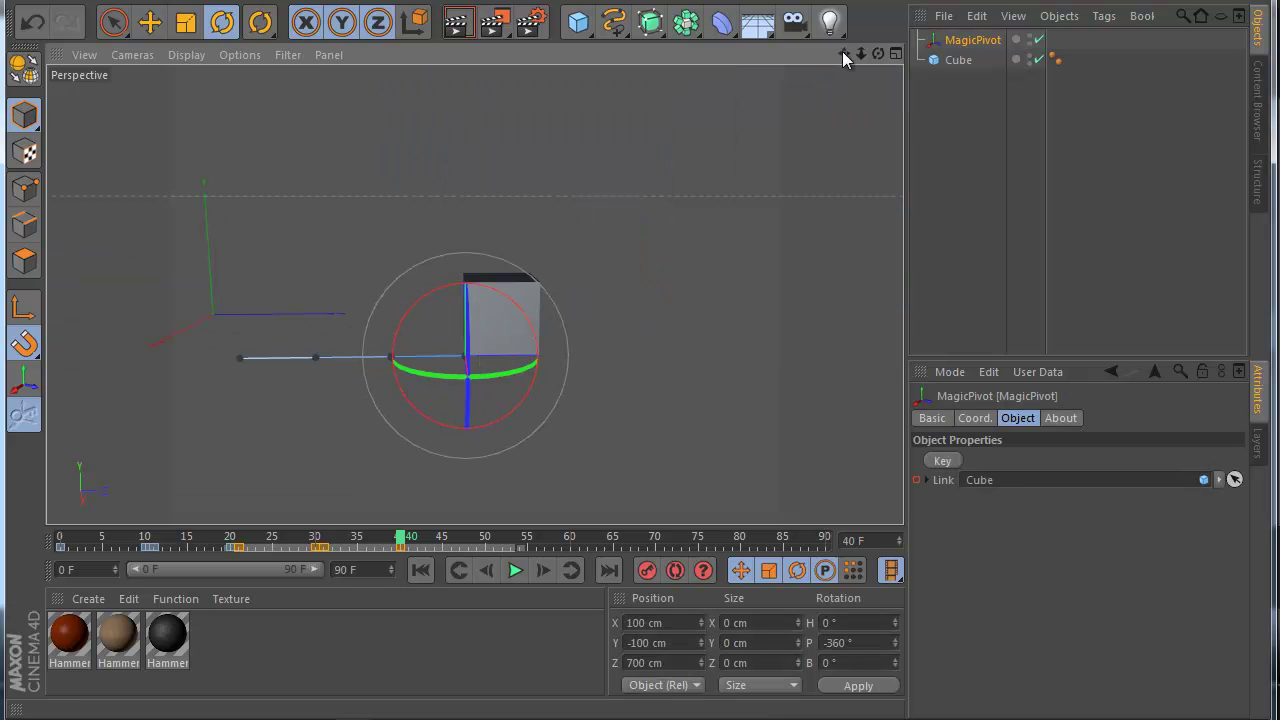
pyautogui.moveTo(843, 53); pyautogui.dragTo(956, 138)
pyautogui.click(956, 138)
# At frame 20, set the MagicPivot's Use Color option to On and check its marker with nothing selected.
pyautogui.moveTo(405, 540); pyautogui.dragTo(231, 540)
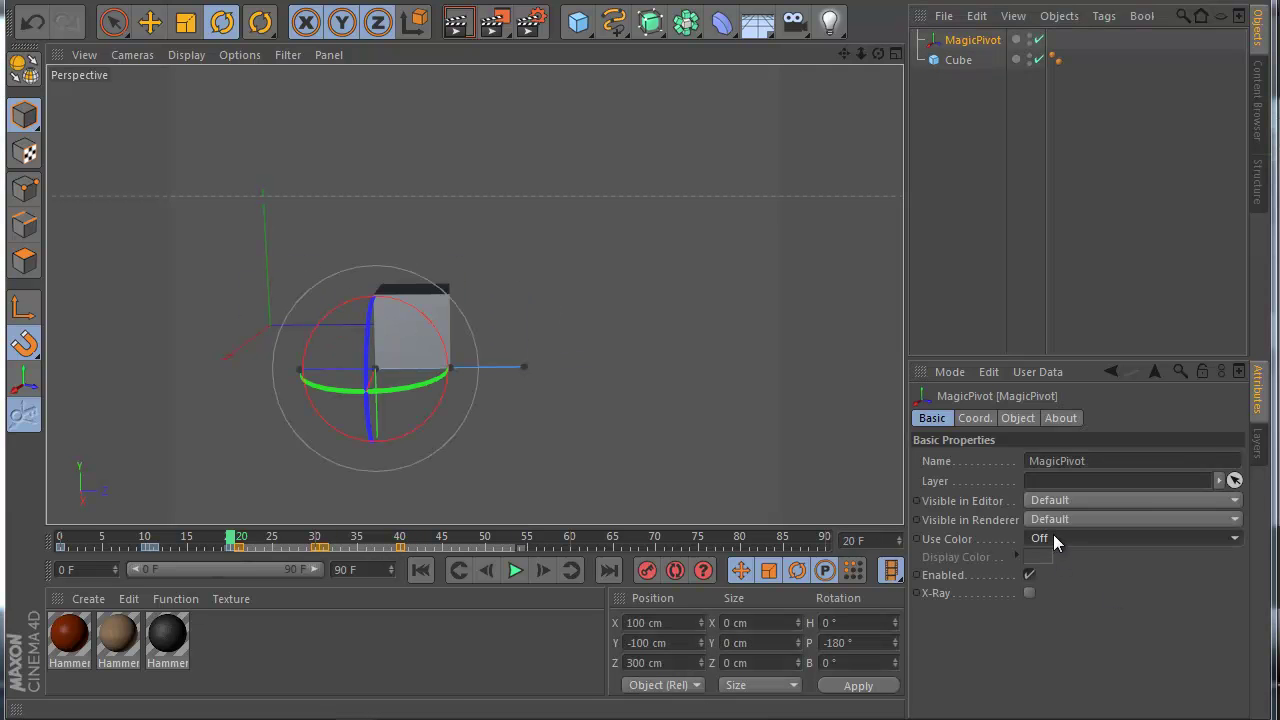
pyautogui.click(1053, 538)
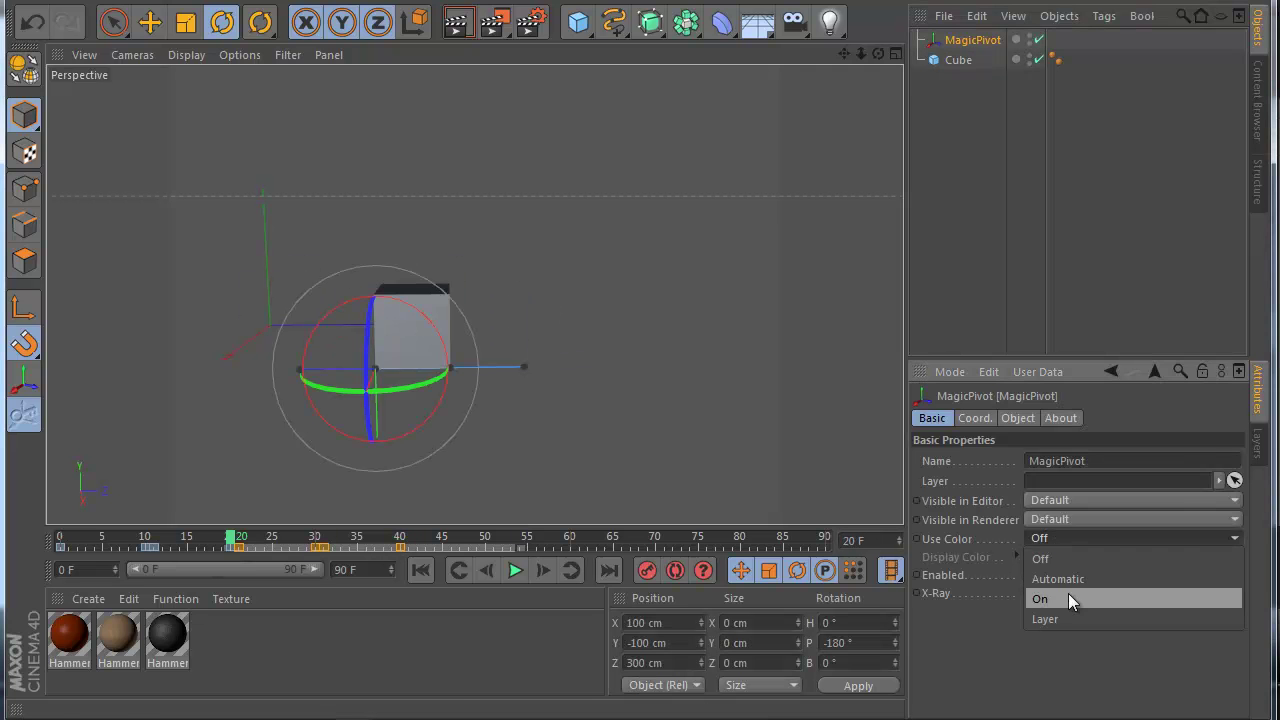
pyautogui.click(1068, 597)
pyautogui.click(492, 386)
pyautogui.scroll(3, 305, 386)
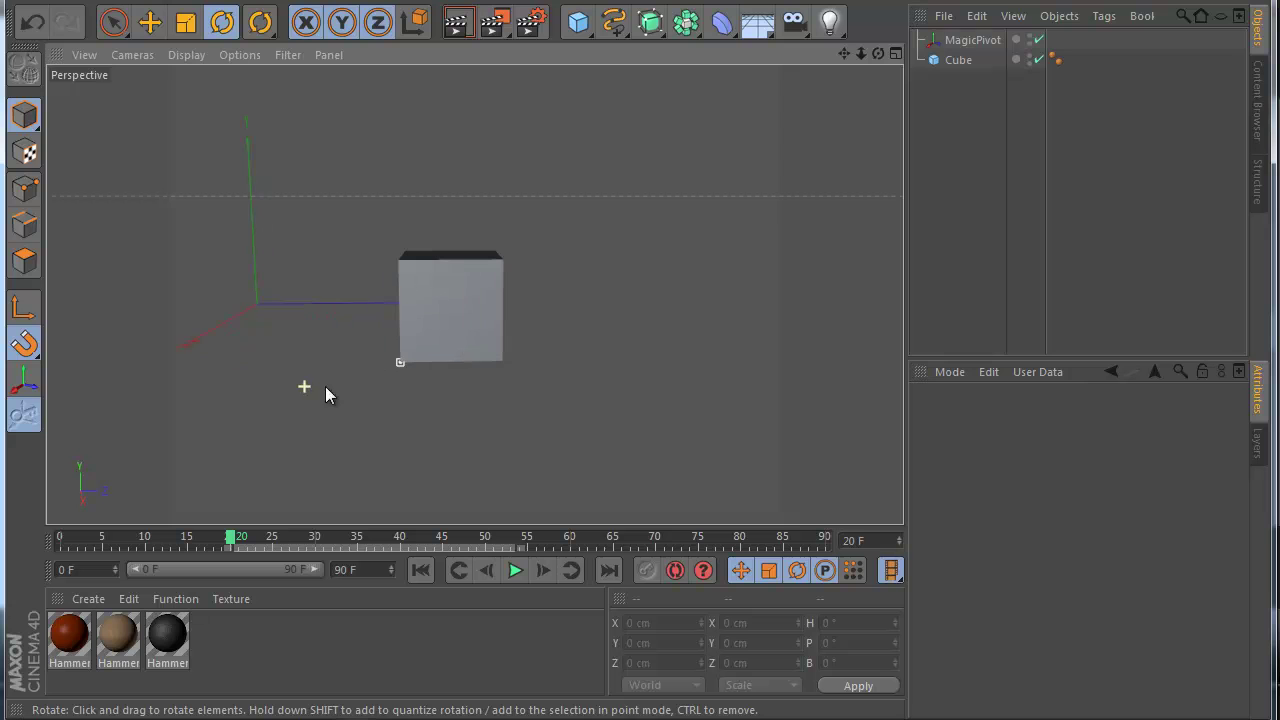
# Try a red display color of RGB 218, 27, 27 for the MagicPivot.
pyautogui.click(972, 40)
pyautogui.click(1038, 557)
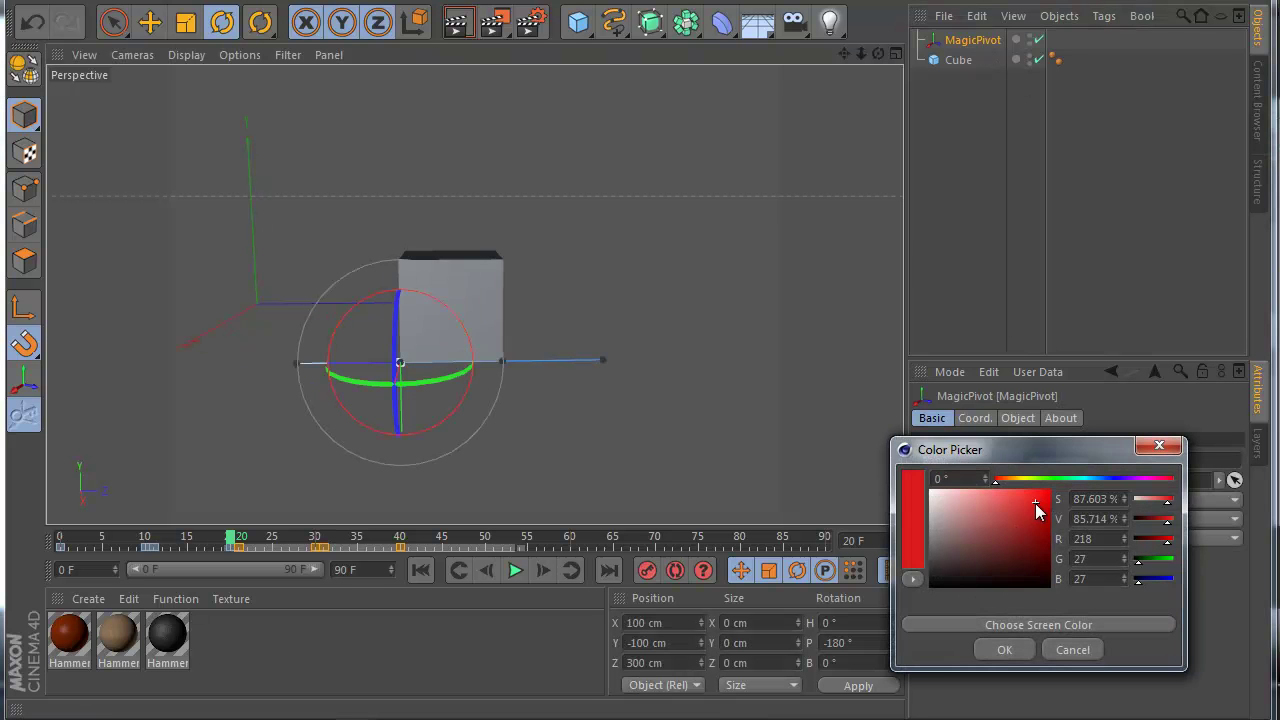
pyautogui.click(1003, 648)
pyautogui.click(520, 357)
# Set the MagicPivot's display color to yellow, RGB 241, 233, 0, and inspect its marker with nothing selected.
pyautogui.click(964, 40)
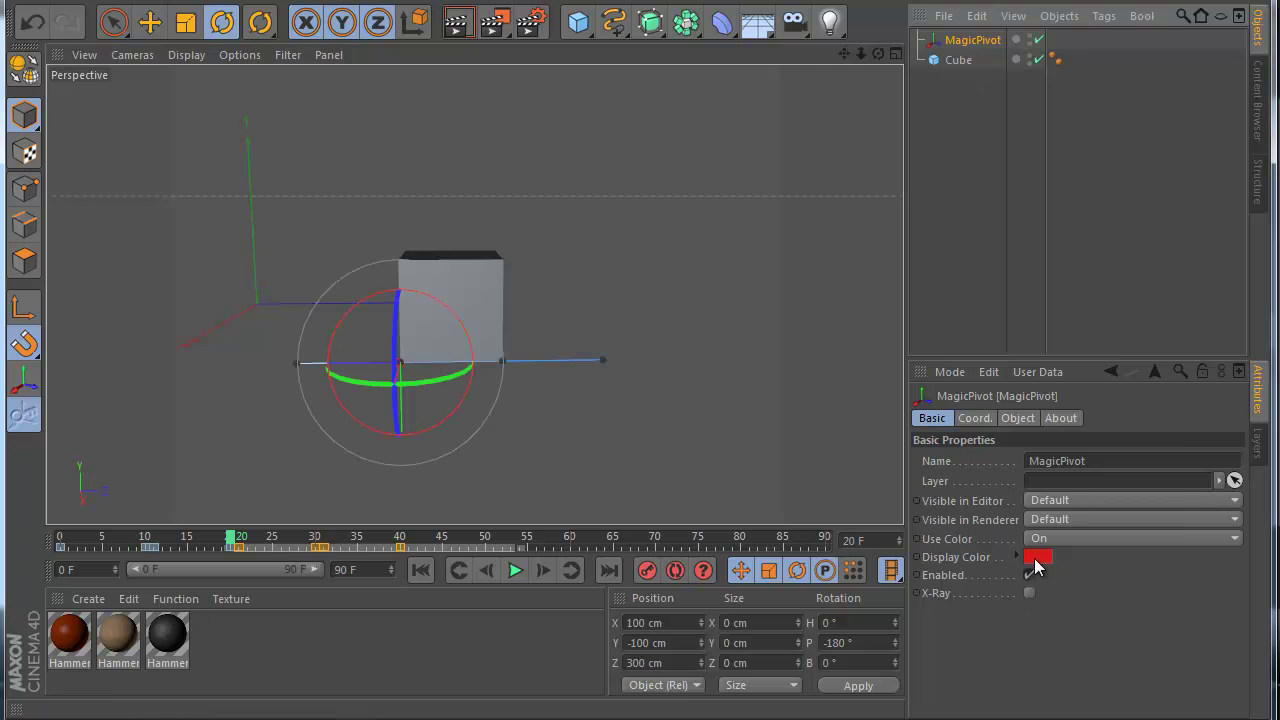
pyautogui.click(1036, 558)
pyautogui.click(1020, 482)
pyautogui.click(986, 648)
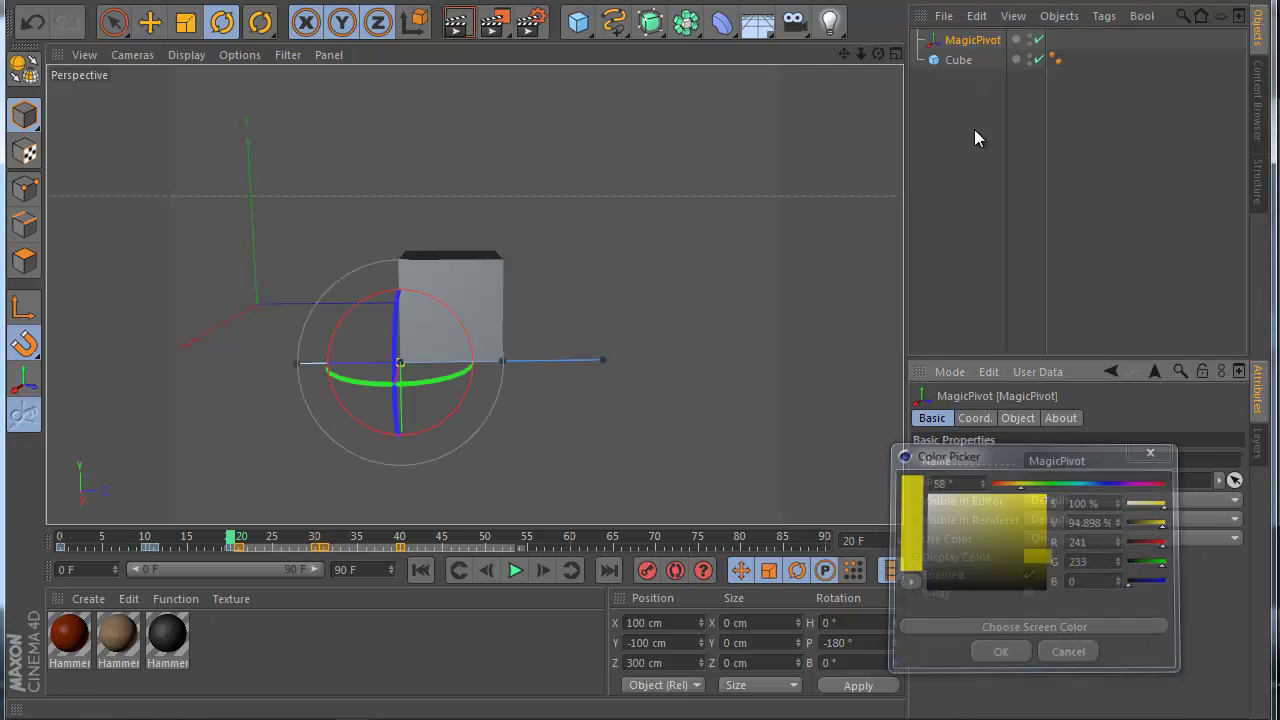
pyautogui.click(974, 131)
pyautogui.scroll(-2, 554, 287)
pyautogui.scroll(4, 424, 356)
pyautogui.scroll(3, 424, 358)
pyautogui.scroll(-5, 428, 340)
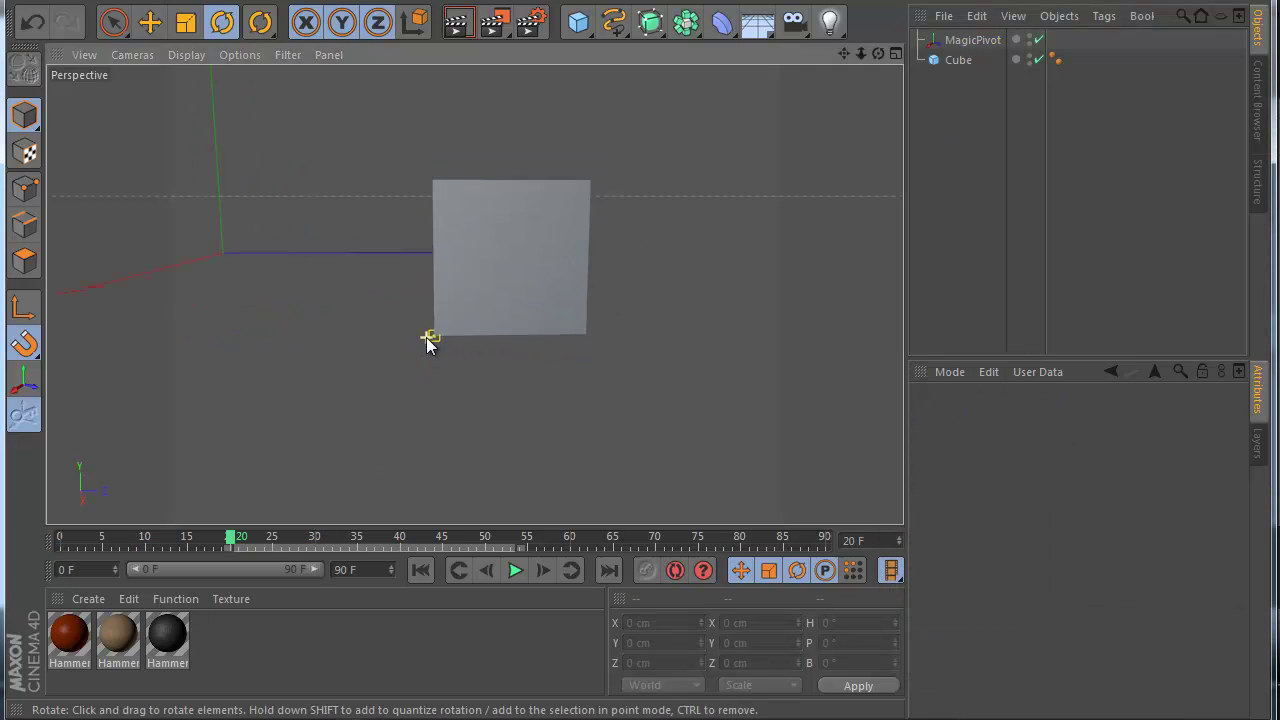
# Play the rolling animation from the start to watch the yellow pivot marker, and stop the playback.
pyautogui.click(420, 569)
pyautogui.click(520, 577)
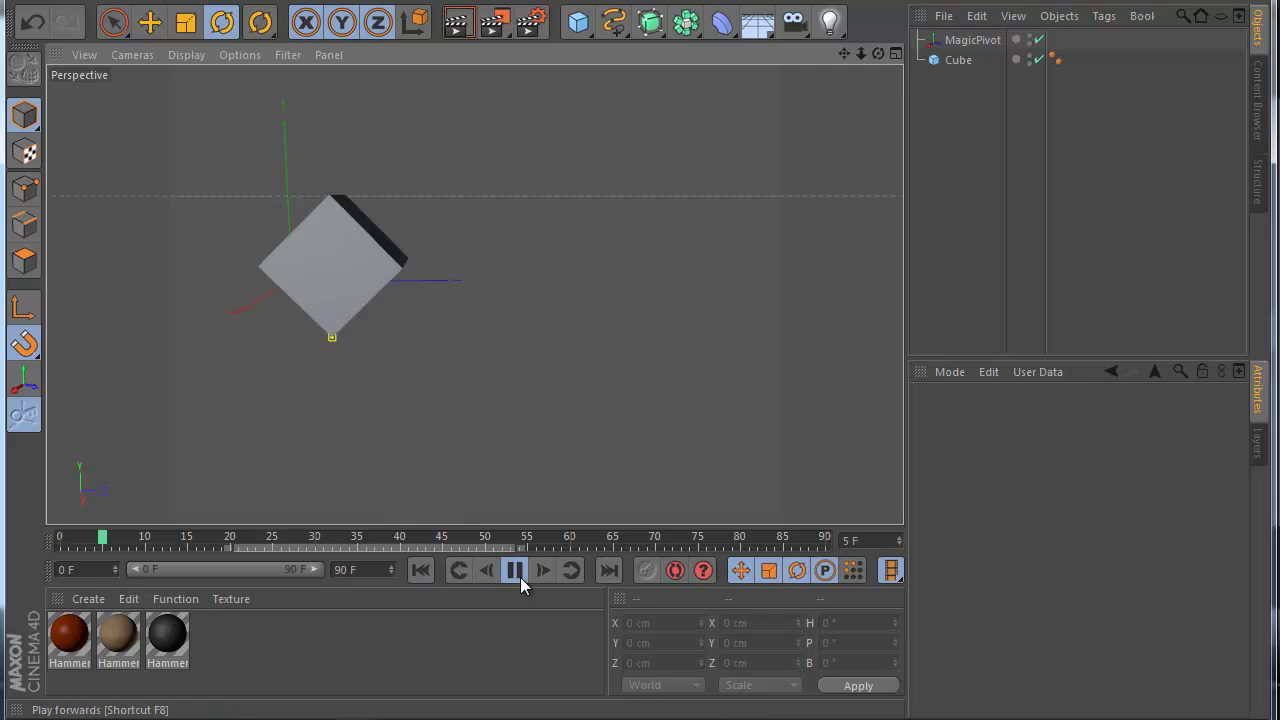
pyautogui.click(520, 577)
# Add a second cube, place it directly against the leading side of the rolled cube, and deselect it.
pyautogui.scroll(-5, 316, 312)
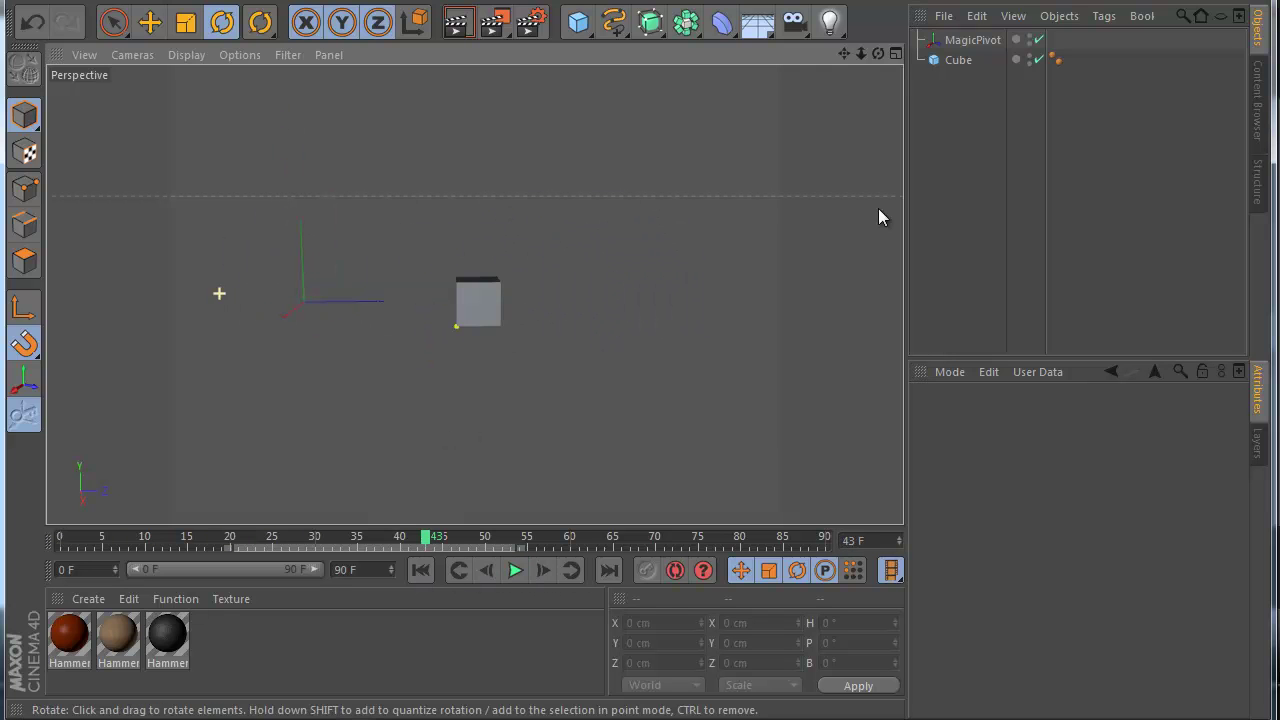
pyautogui.moveTo(842, 54); pyautogui.dragTo(685, 138)
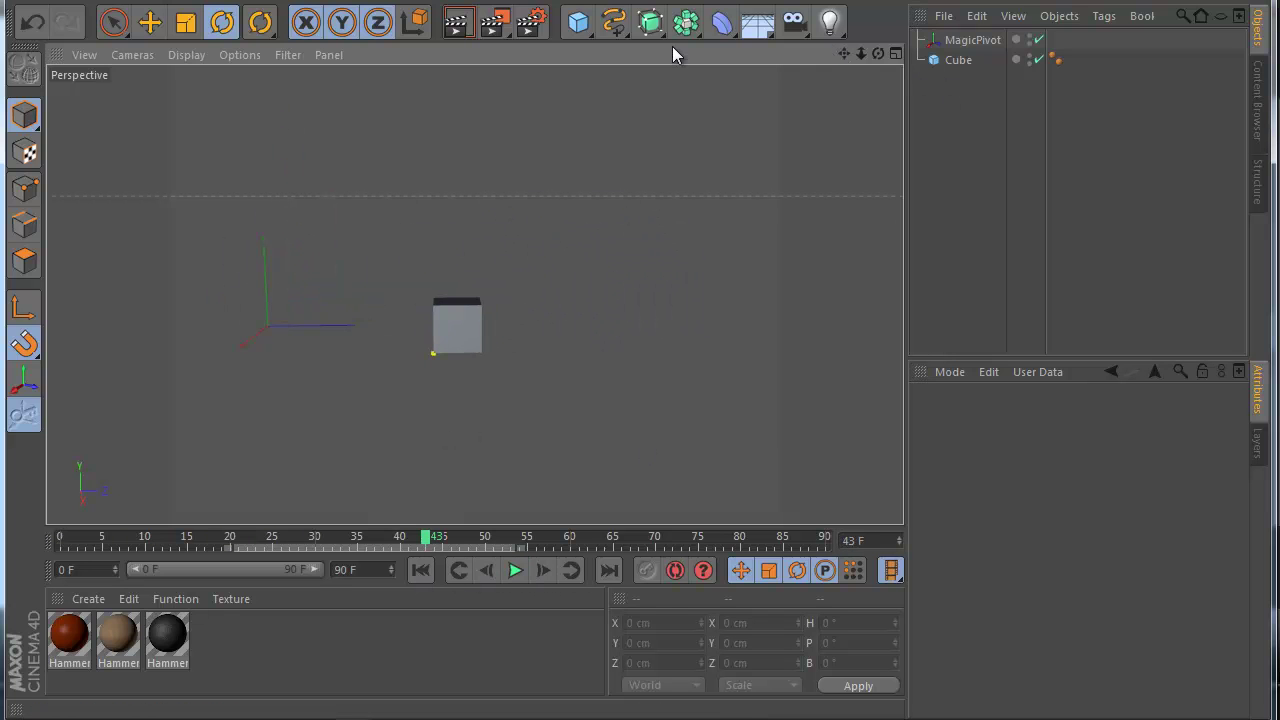
pyautogui.click(579, 22)
pyautogui.press('e')
pyautogui.moveTo(383, 334); pyautogui.dragTo(616, 341)
pyautogui.click(616, 341)
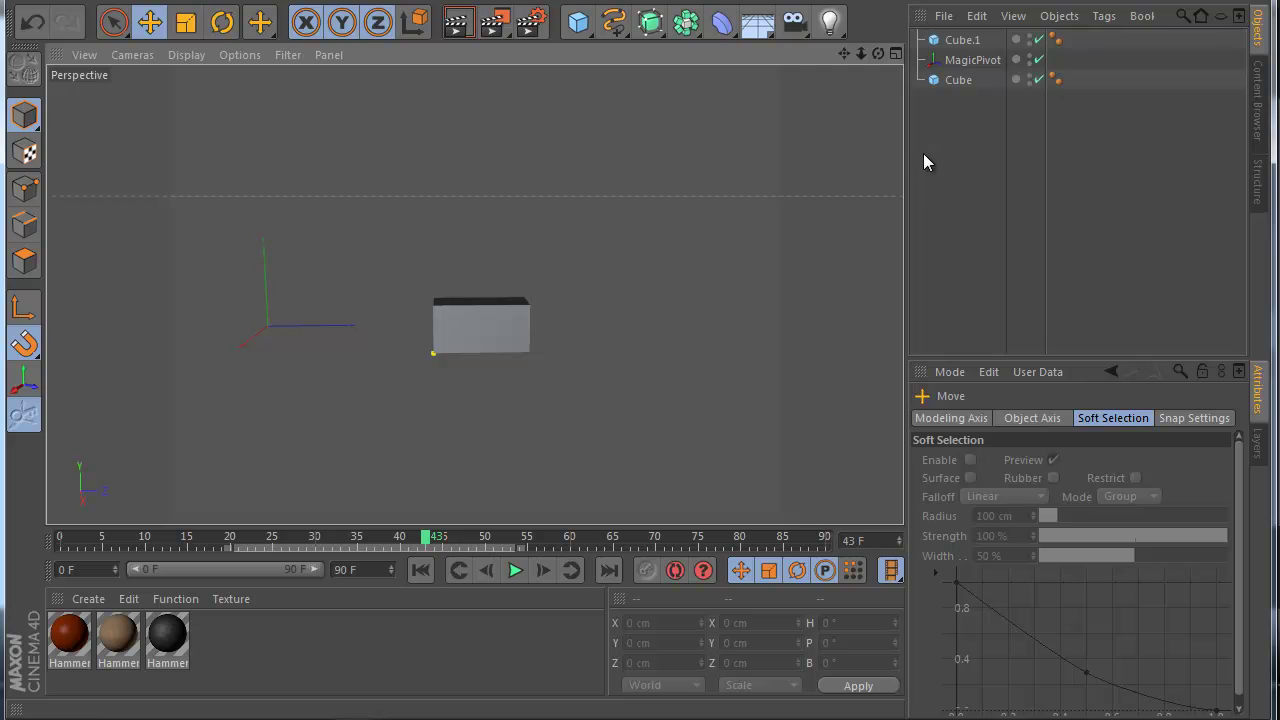
# At frame 41, assign Cube.1 as the MagicPivot's linked object and key the link.
pyautogui.click(977, 65)
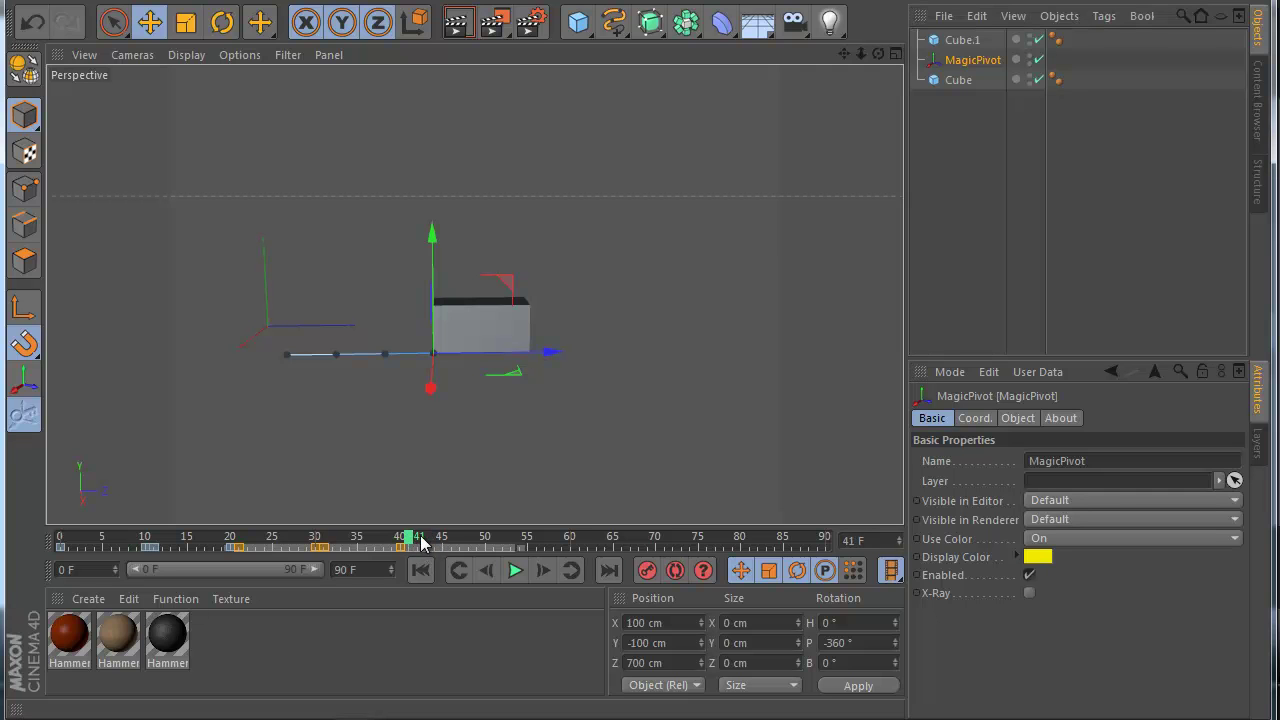
pyautogui.click(1061, 418)
pyautogui.click(975, 418)
pyautogui.click(1018, 418)
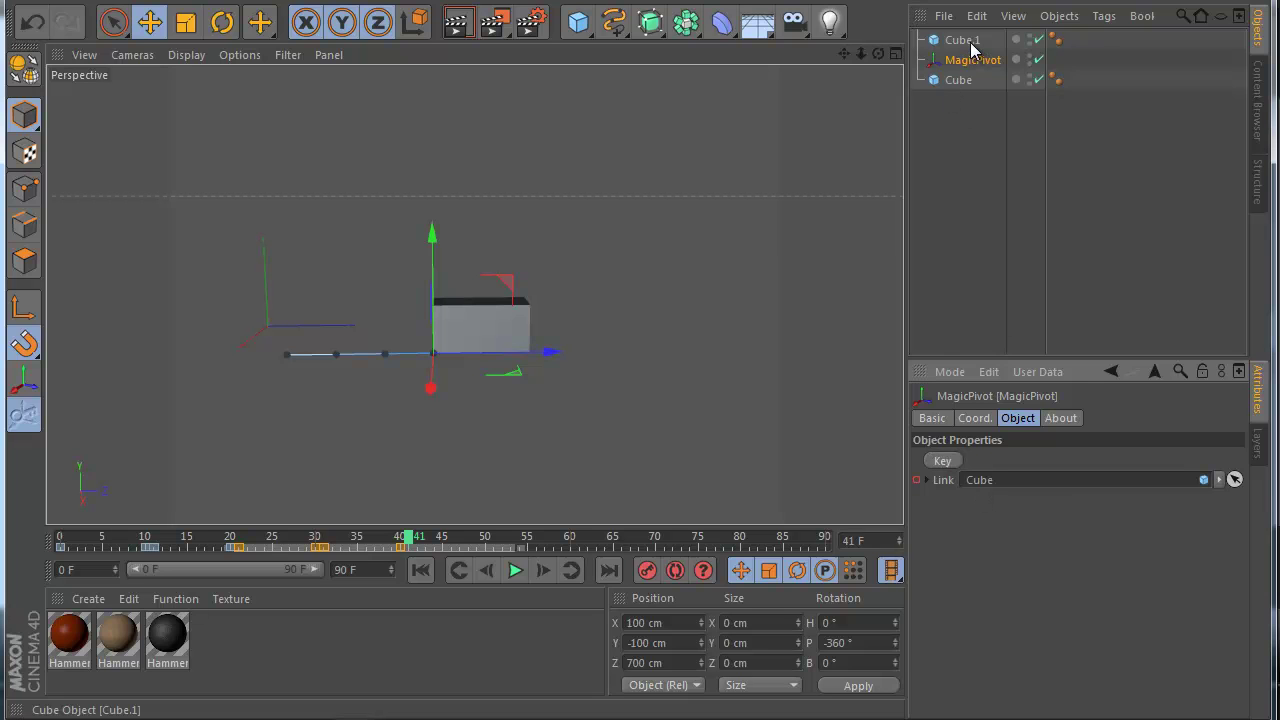
pyautogui.moveTo(971, 42); pyautogui.dragTo(971, 97)
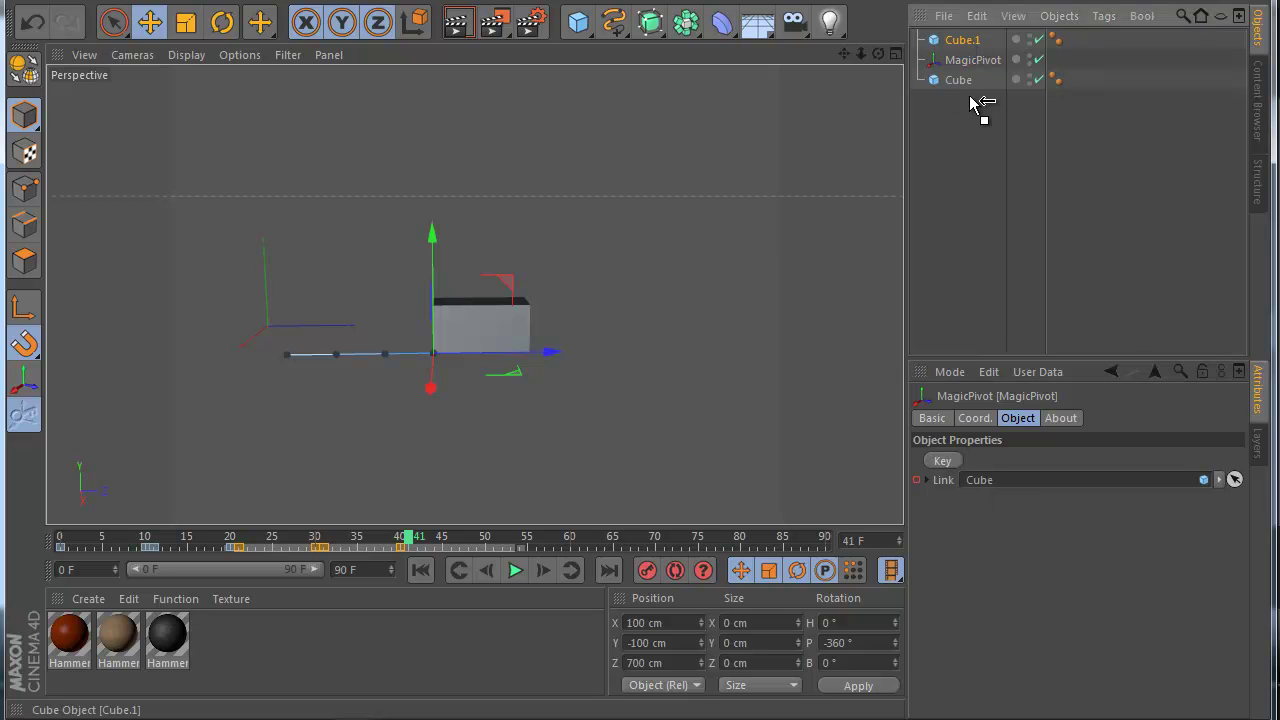
pyautogui.click(950, 463)
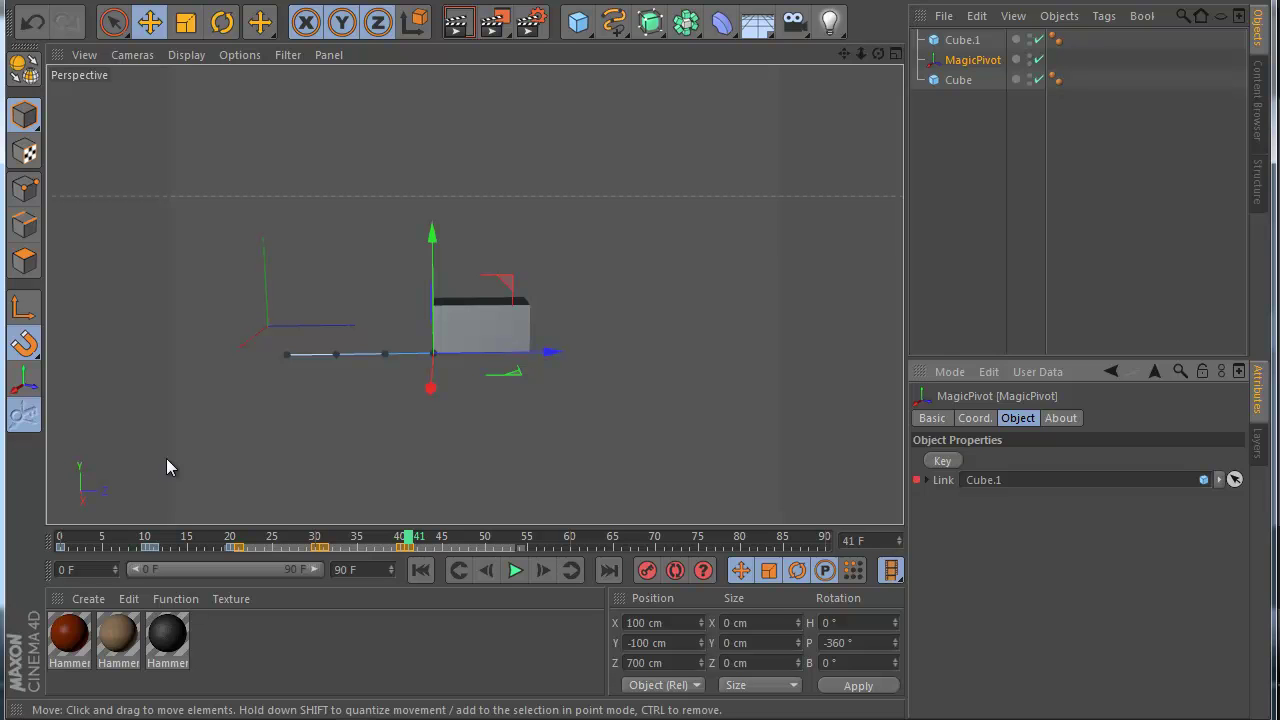
# Play the animation from the start, then try moving the MagicPivot along Z with its linked Cube.1 and undo the move.
pyautogui.click(421, 570)
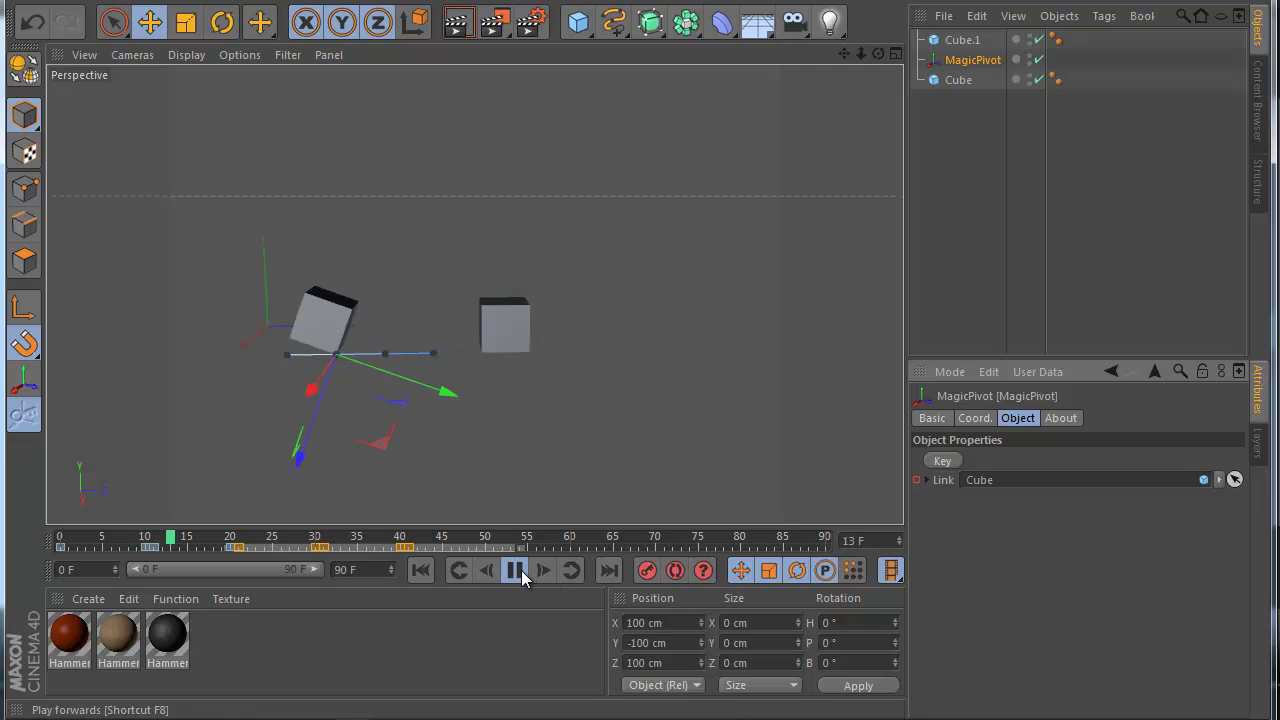
pyautogui.click(516, 570)
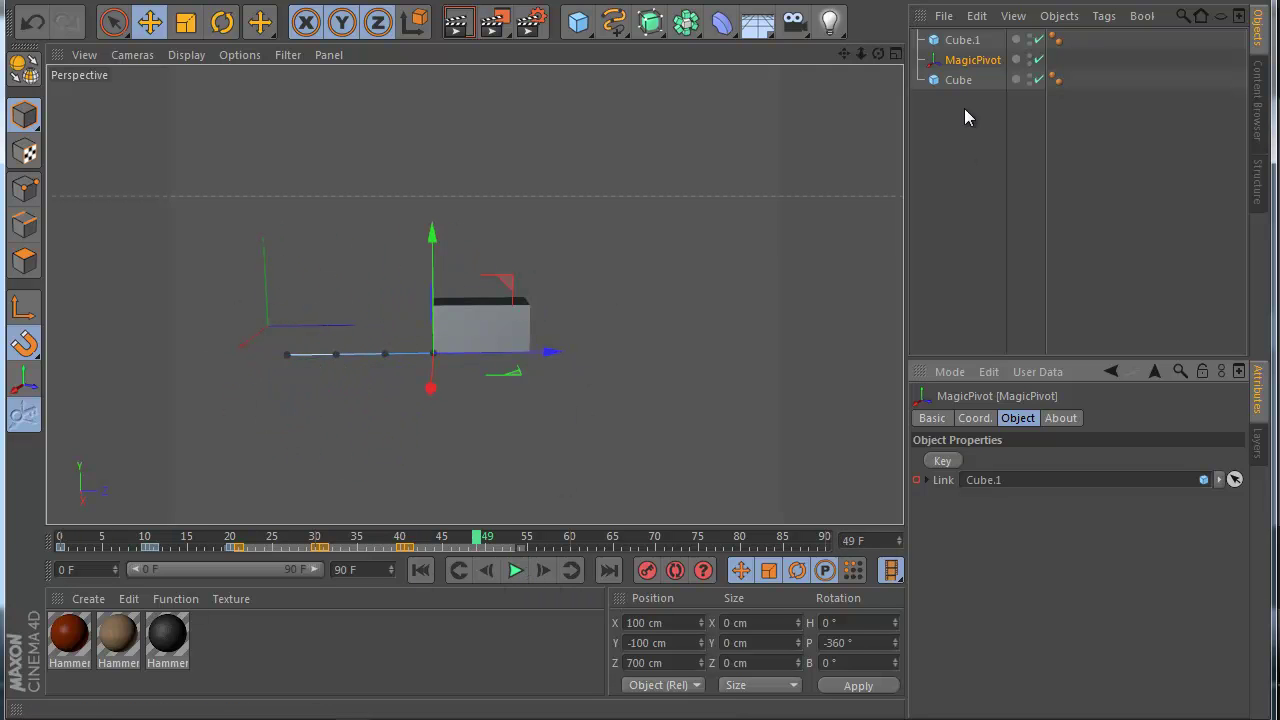
pyautogui.moveTo(551, 354); pyautogui.dragTo(642, 372)
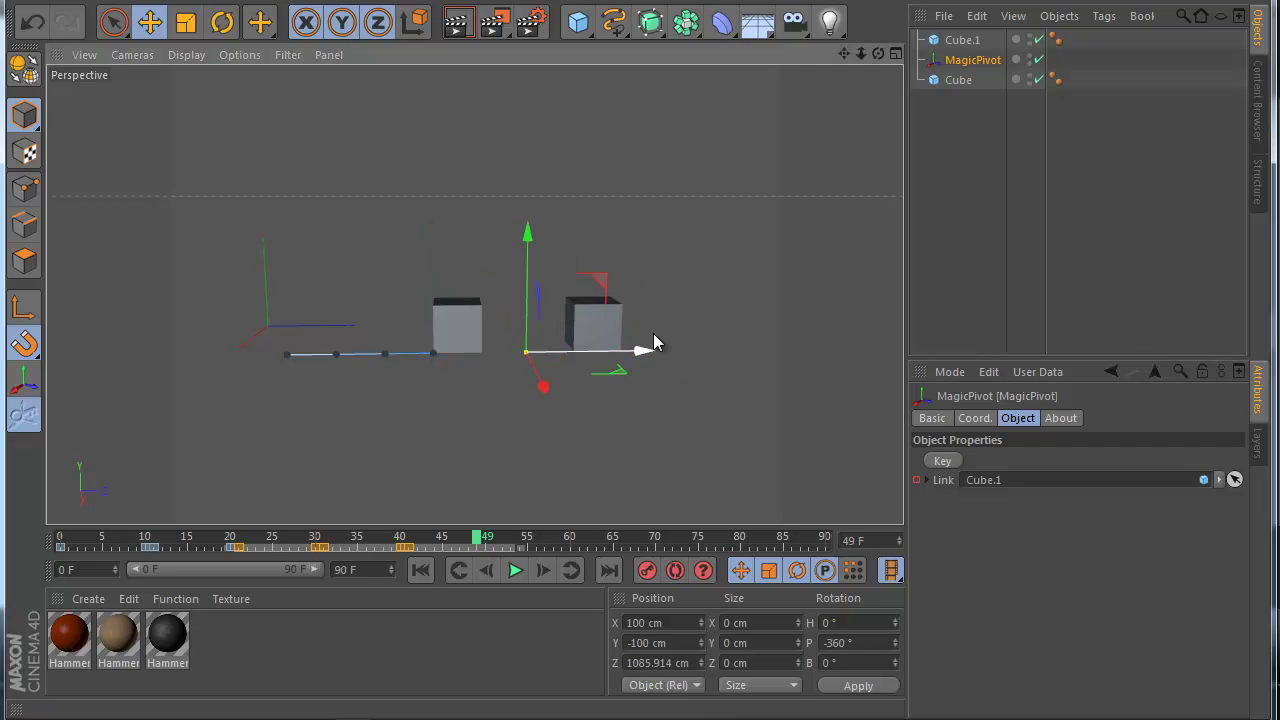
pyautogui.hotkey('ctrl', 'z')
# At frame 41, move only the pivot to Cube.1's lower leading edge at Z 1100 cm and set a MagicPivotKey.
pyautogui.moveTo(475, 540); pyautogui.dragTo(408, 541)
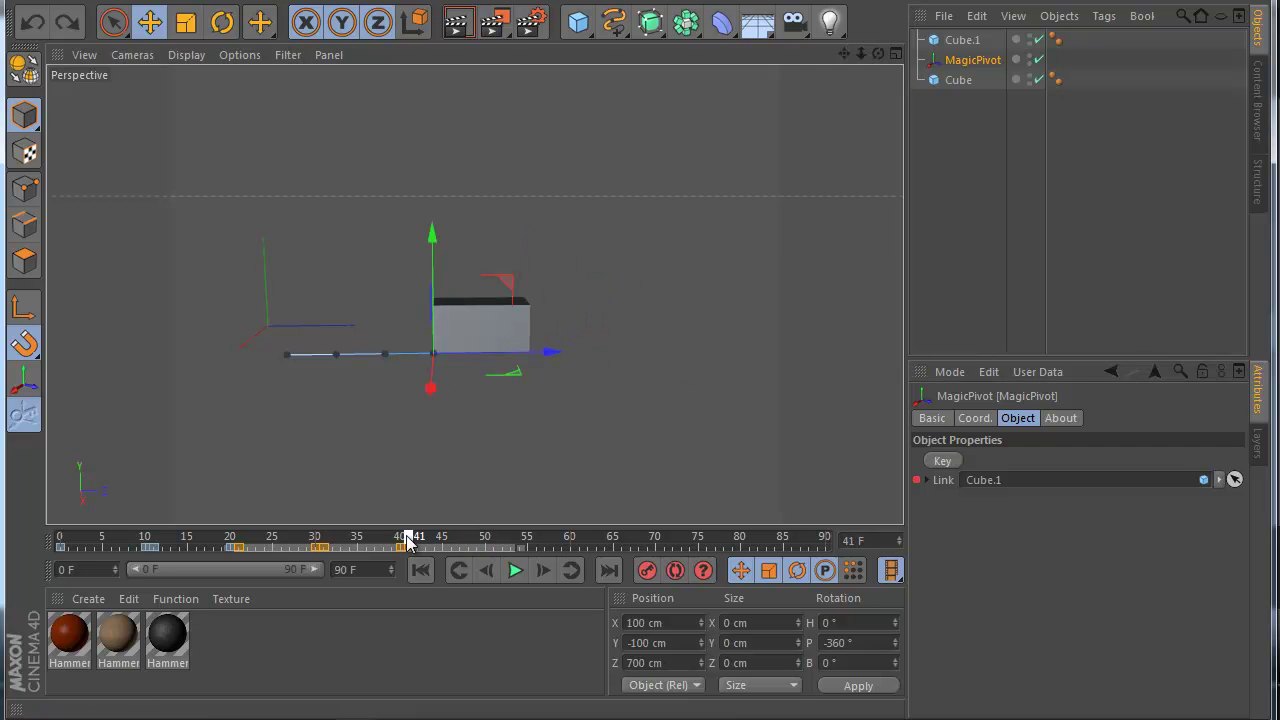
pyautogui.moveTo(485, 540); pyautogui.dragTo(408, 541)
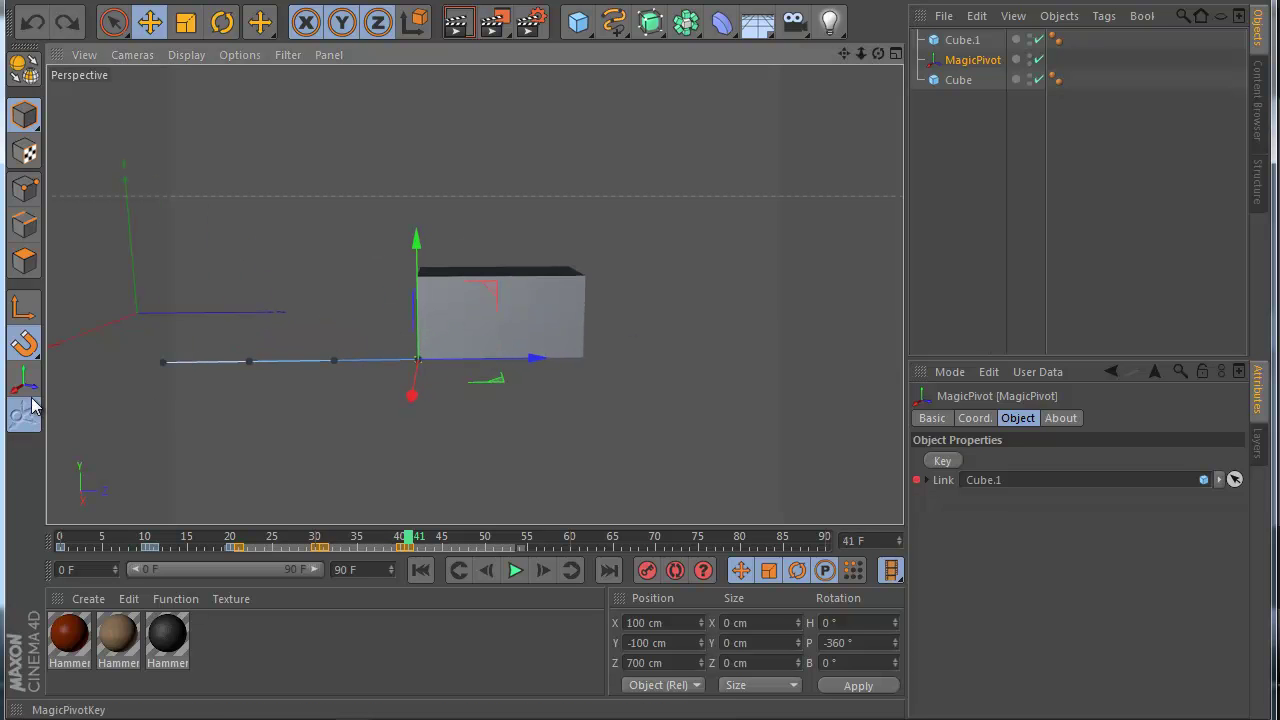
pyautogui.click(28, 312)
pyautogui.click(152, 24)
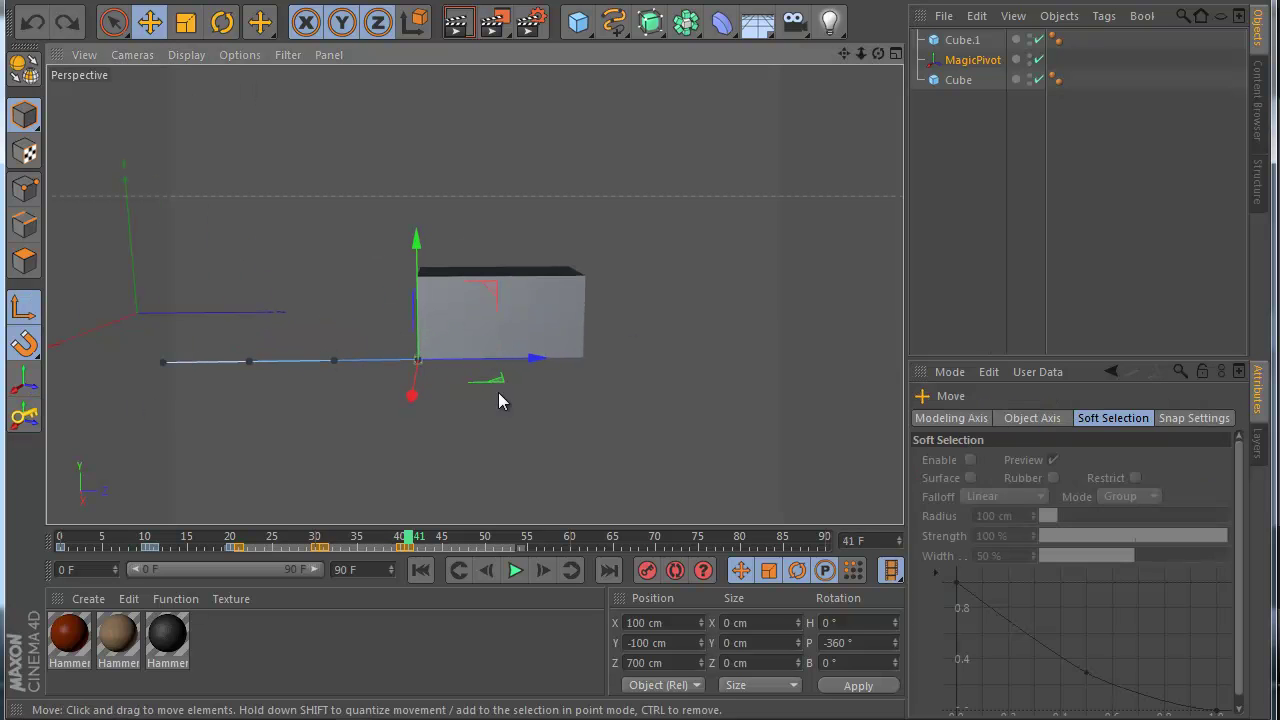
pyautogui.moveTo(503, 371); pyautogui.dragTo(670, 373)
pyautogui.click(28, 418)
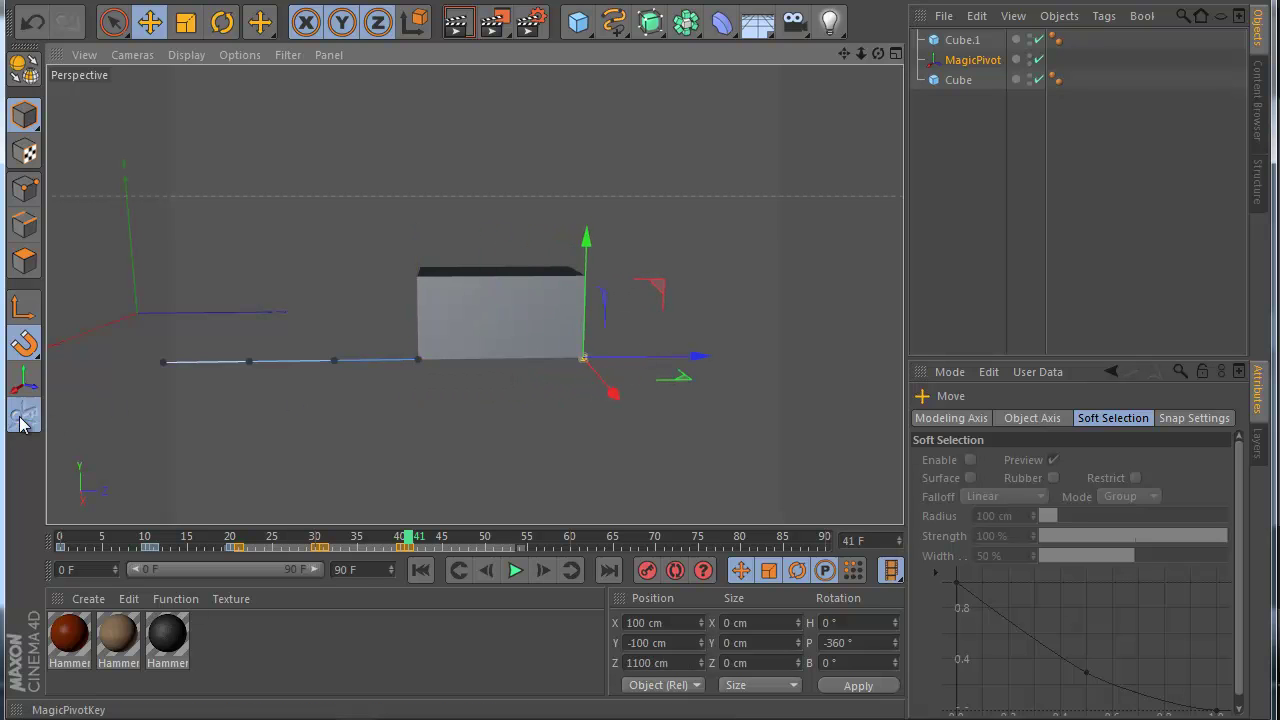
# At frame 50, rotate the MagicPivot to a pitch of -450° so Cube.1 rolls over its leading edge.
pyautogui.moveTo(408, 537); pyautogui.dragTo(476, 543)
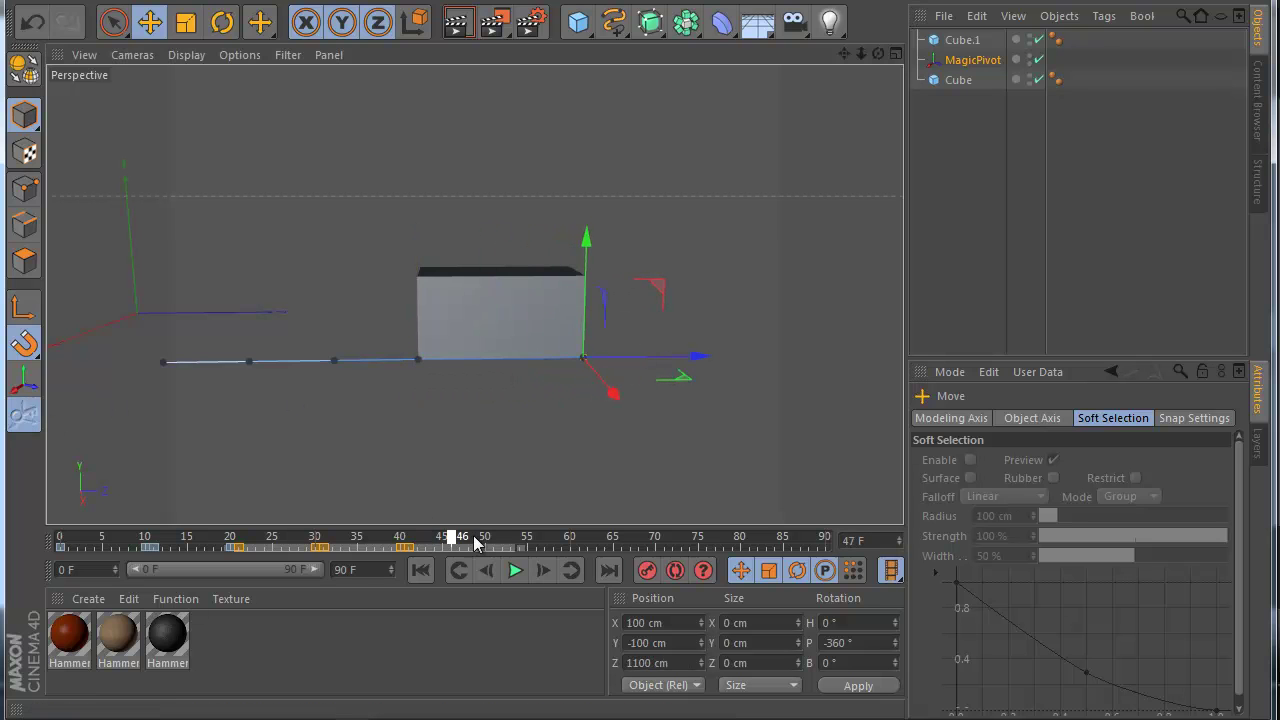
pyautogui.click(235, 25)
pyautogui.click(540, 303)
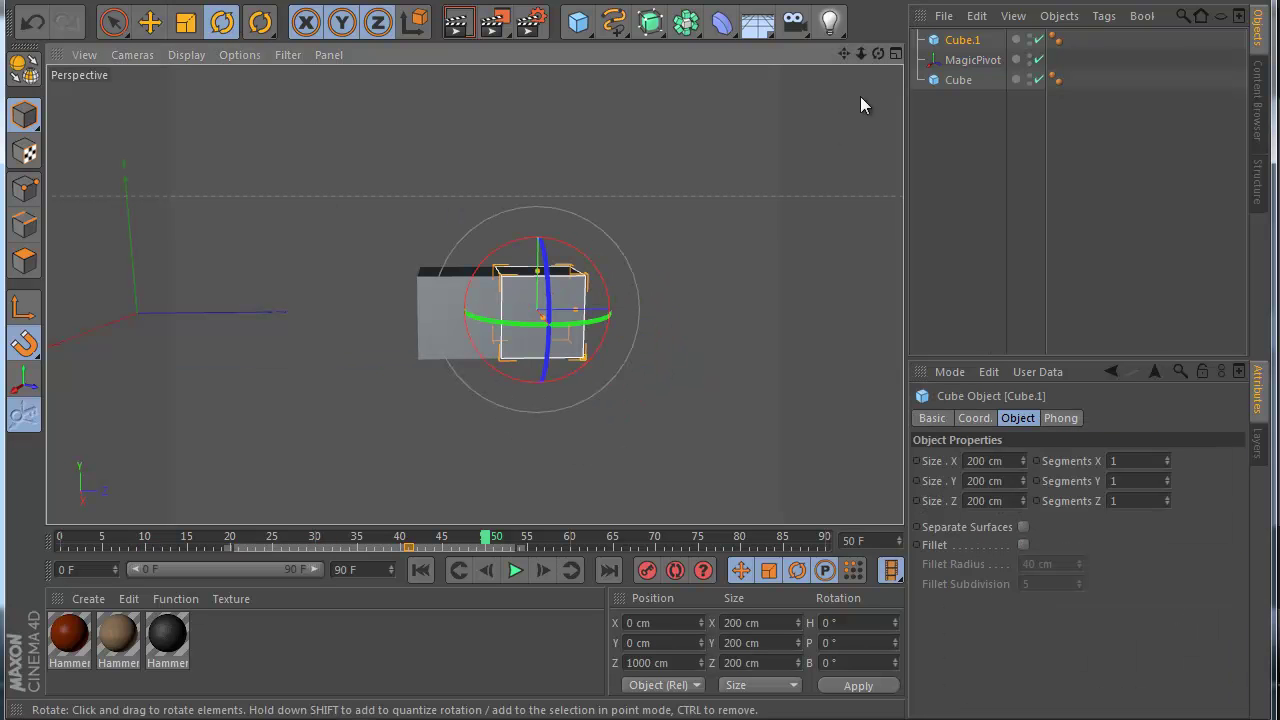
pyautogui.click(972, 60)
pyautogui.moveTo(536, 299); pyautogui.dragTo(645, 312)
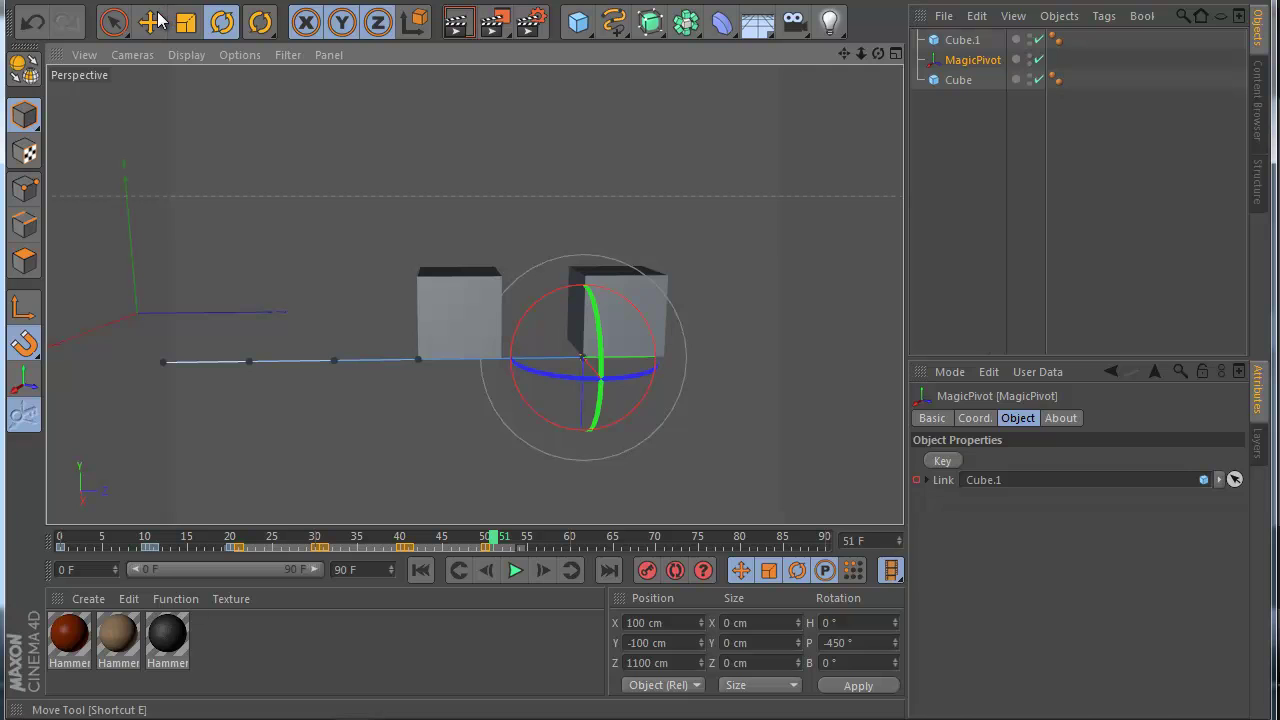
# At frame 51, shift the pivot to the next lower edge of Cube.1 at Z 1300 cm and set a MagicPivotKey.
pyautogui.click(152, 22)
pyautogui.moveTo(697, 357); pyautogui.dragTo(773, 362)
pyautogui.click(24, 414)
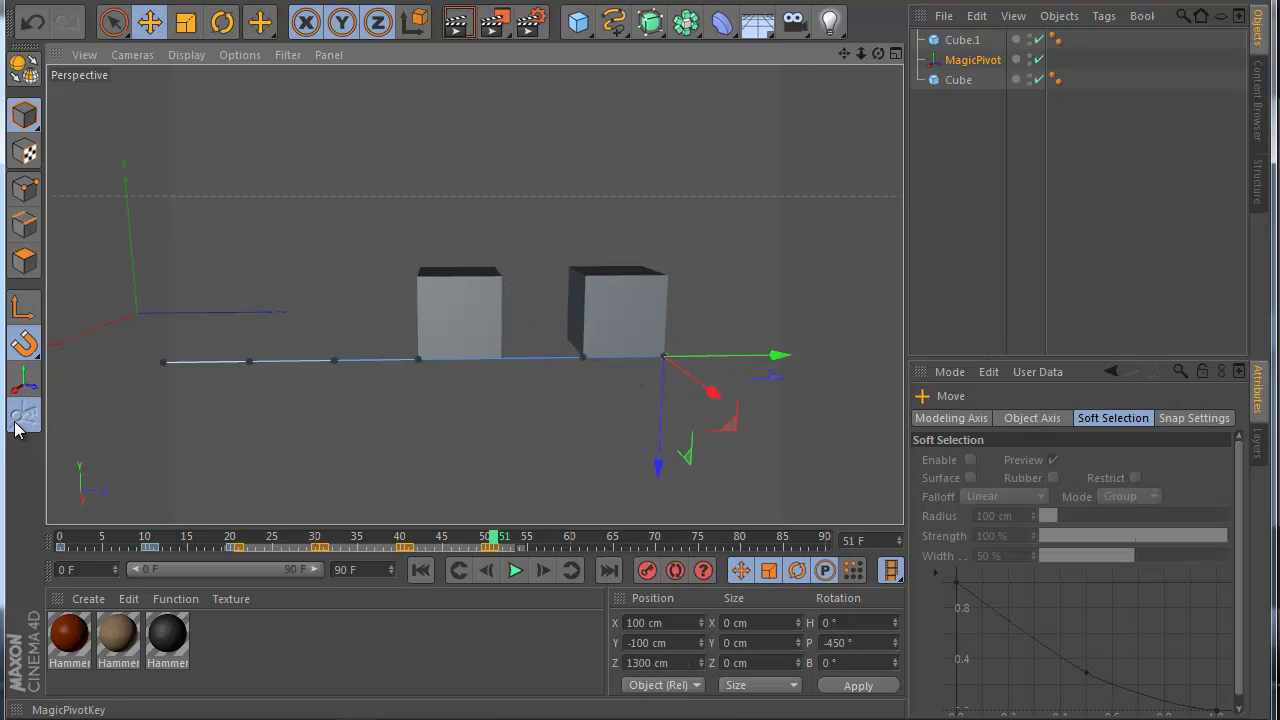
# At frame 60, rotate the MagicPivot to a pitch of -540° to roll Cube.1 once more, and record a key.
pyautogui.moveTo(523, 540); pyautogui.dragTo(560, 543)
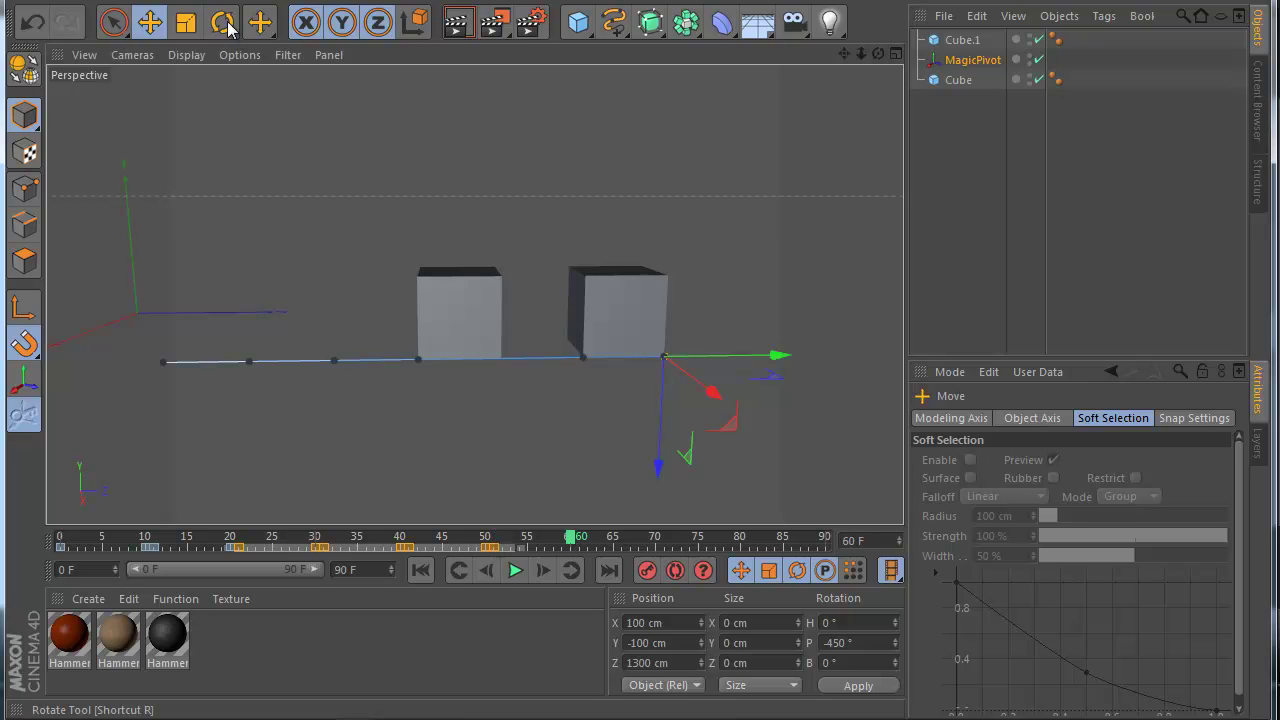
pyautogui.press('r')
pyautogui.moveTo(623, 299); pyautogui.dragTo(725, 311)
pyautogui.click(654, 564)
# Play the animation with nothing selected to watch the pivot pass from the first cube to Cube.1.
pyautogui.scroll(-2, 490, 384)
pyautogui.click(490, 384)
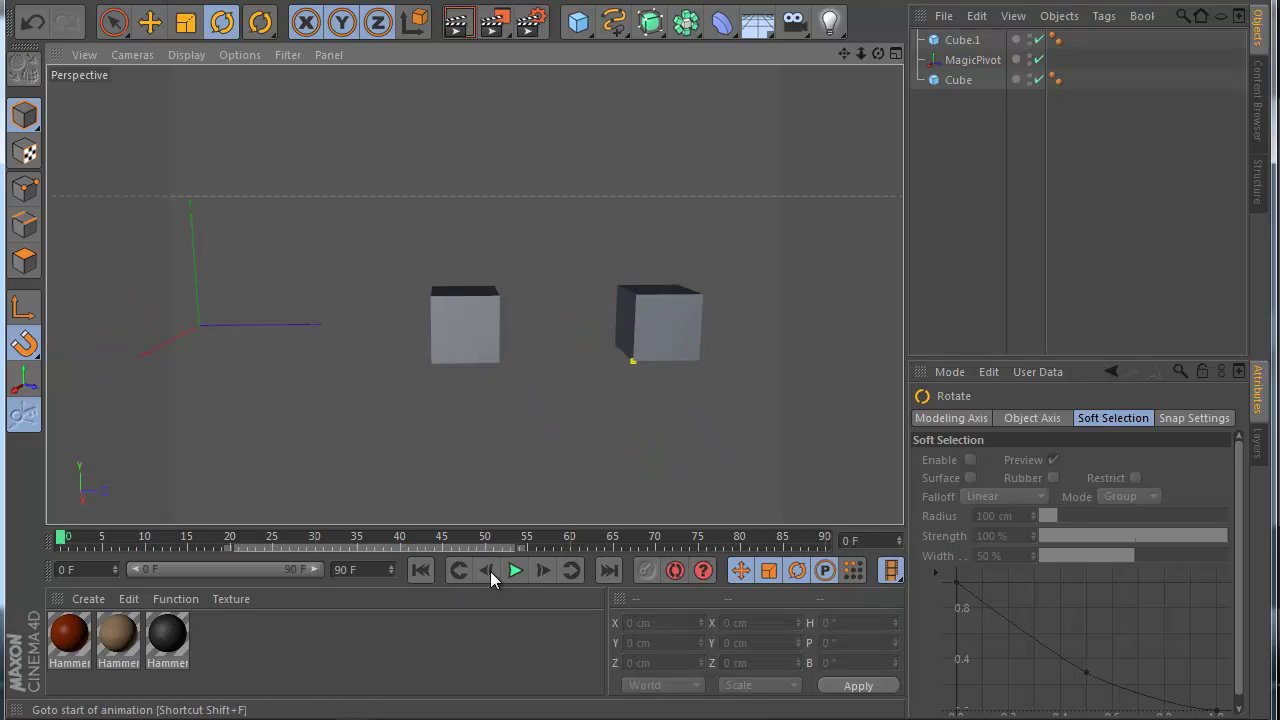
pyautogui.click(515, 570)
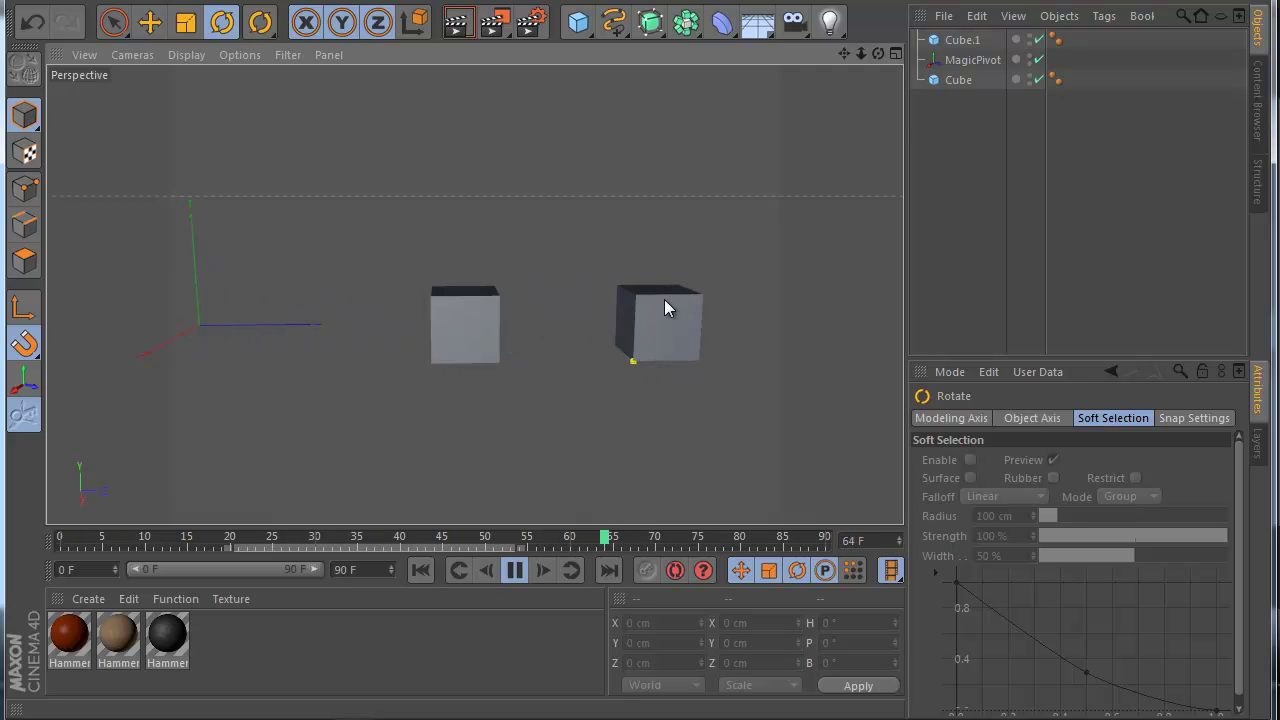
# Move MagicPivot above Cube.1 in the object hierarchy, stop the playback, and return to the start.
pyautogui.moveTo(975, 60); pyautogui.dragTo(965, 38)
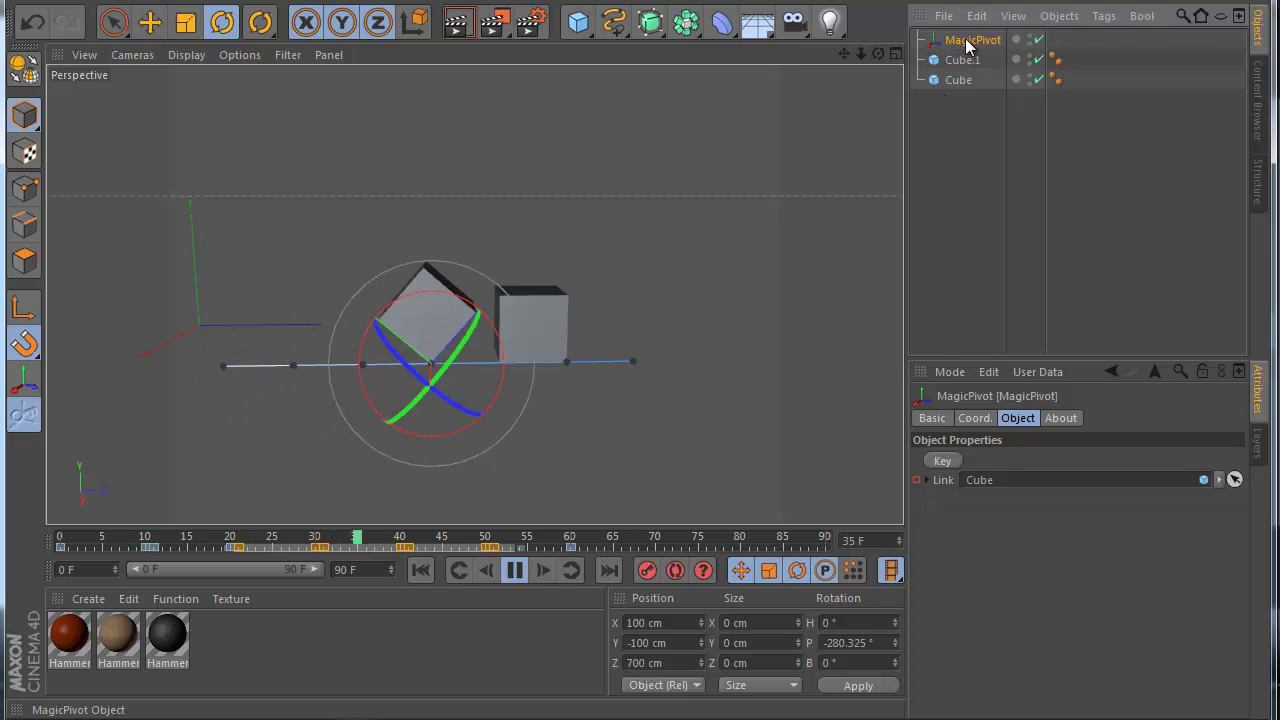
pyautogui.click(514, 569)
pyautogui.click(422, 568)
# At frame 60, add a third cube and position it in line with the rolled Cube.1 at Z 1400 cm.
pyautogui.click(569, 536)
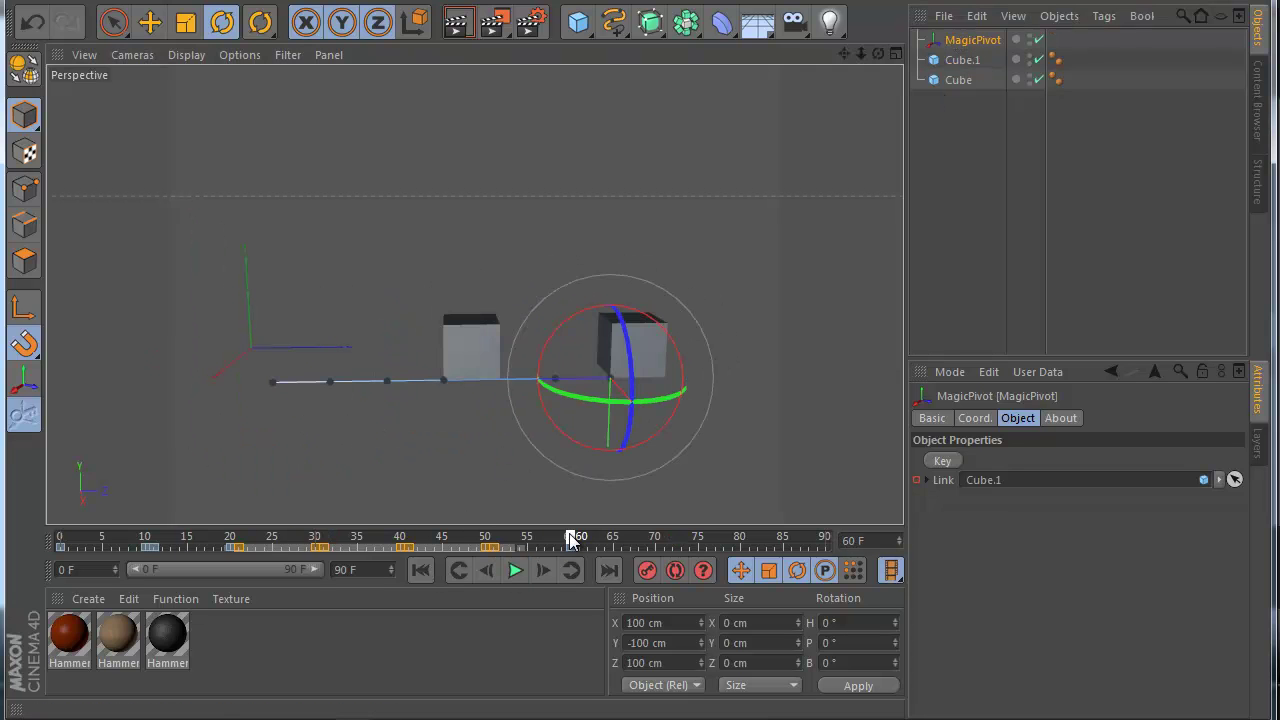
pyautogui.click(578, 22)
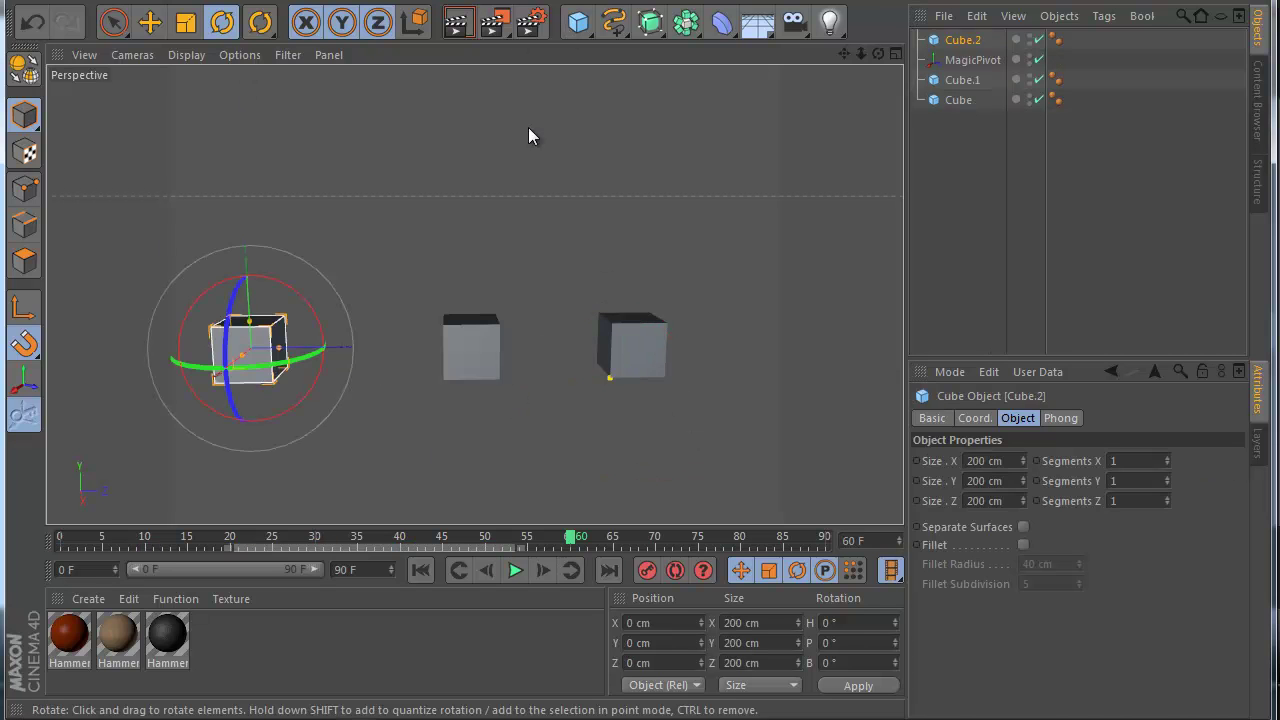
pyautogui.click(147, 24)
pyautogui.moveTo(351, 346); pyautogui.dragTo(722, 380)
pyautogui.moveTo(639, 251); pyautogui.dragTo(637, 215)
pyautogui.hotkey('ctrl', 'z')
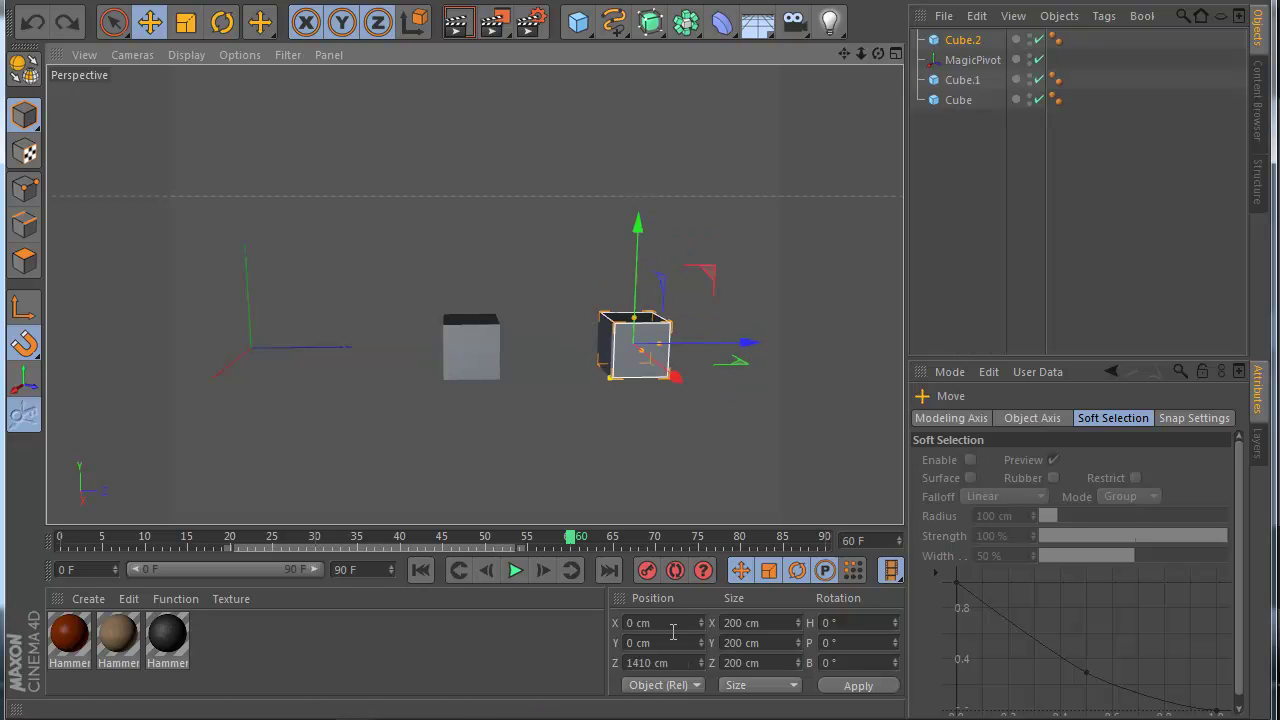
pyautogui.click(684, 663)
pyautogui.write('1400')
pyautogui.press('Return')
# Raise Cube.2 to Y 200 cm so it sits directly on top of Cube.1.
pyautogui.moveTo(644, 230); pyautogui.dragTo(646, 189)
pyautogui.click(688, 268)
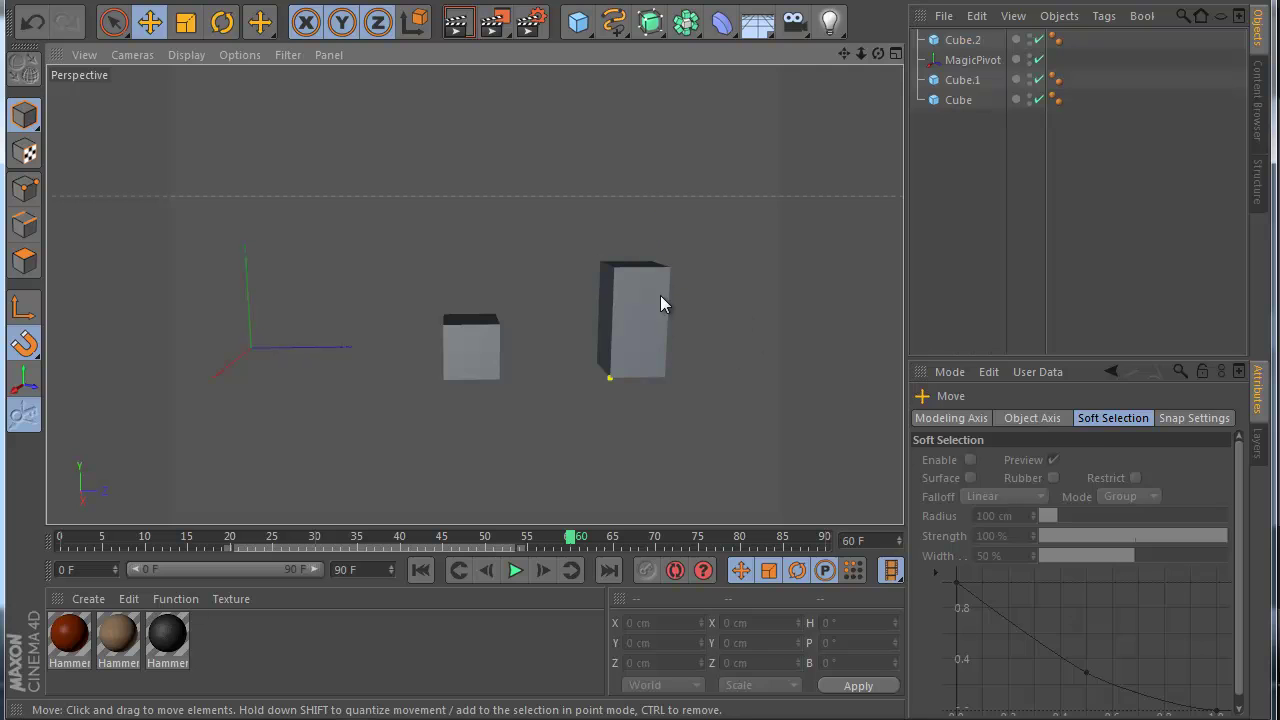
pyautogui.click(660, 298)
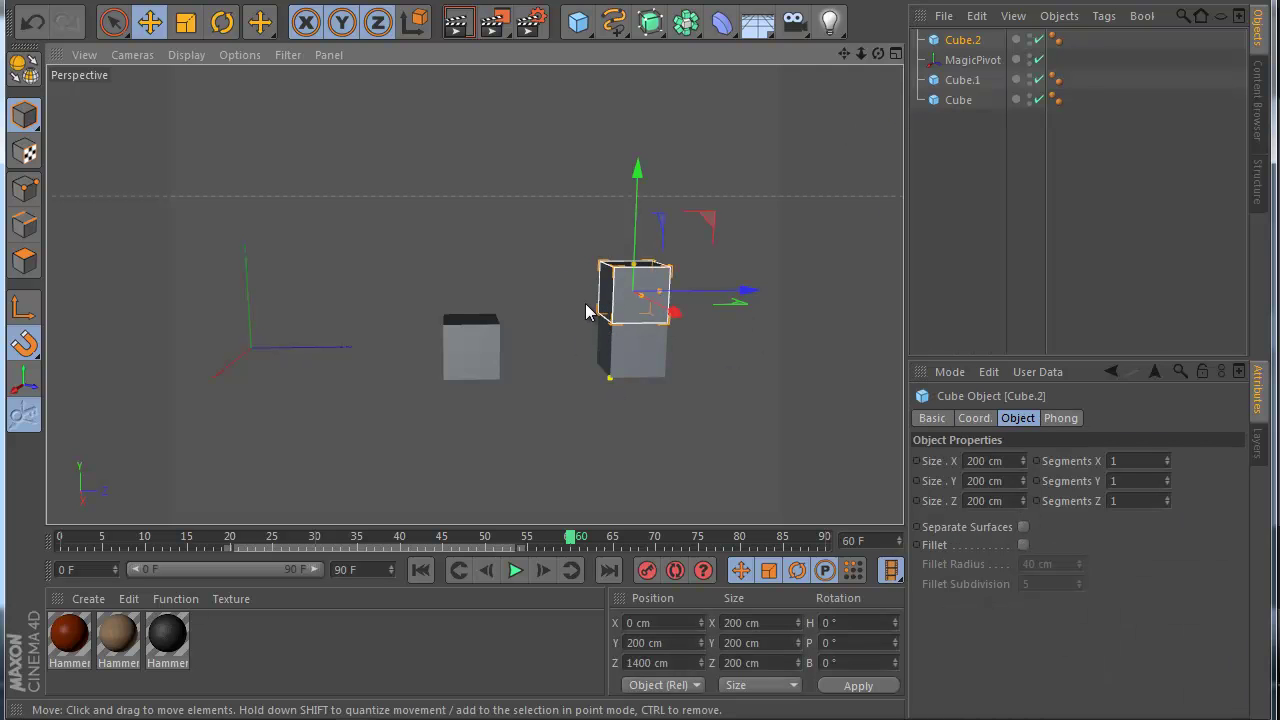
# At frame 61, assign Cube.2 as the MagicPivot's linked object and key the link.
pyautogui.click(970, 60)
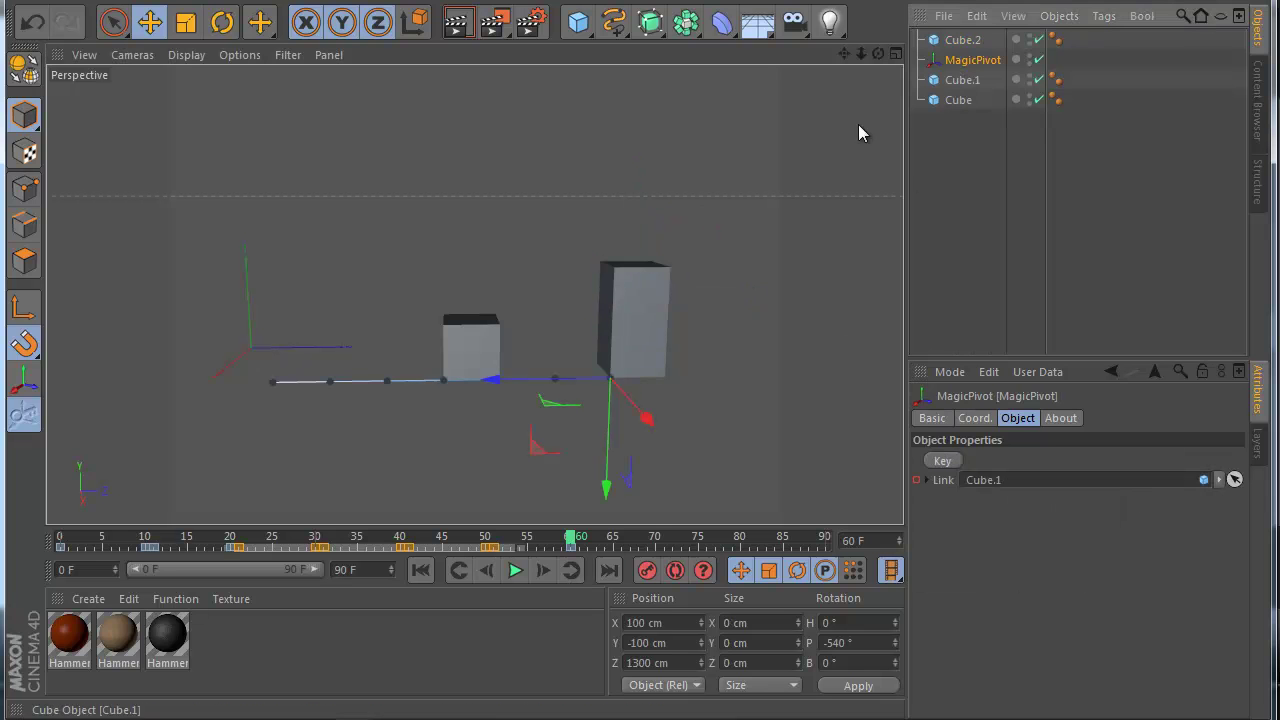
pyautogui.moveTo(572, 544); pyautogui.dragTo(580, 544)
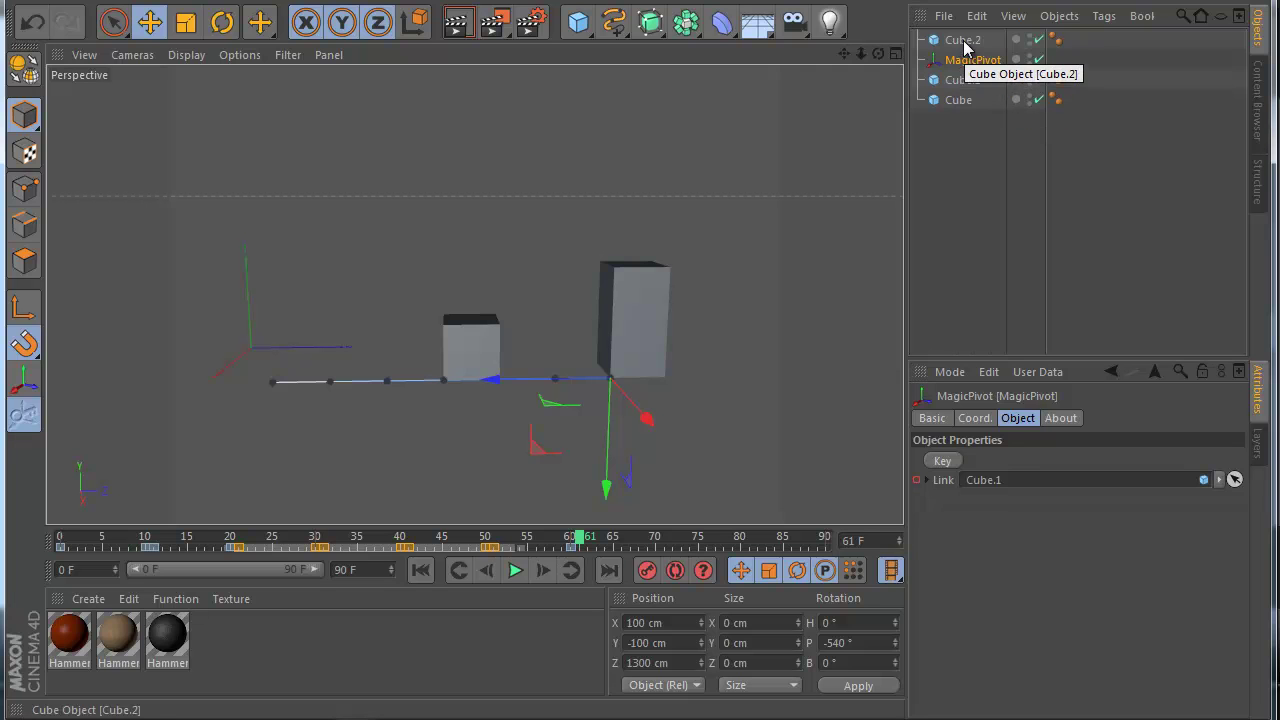
pyautogui.moveTo(960, 40); pyautogui.dragTo(997, 500)
pyautogui.click(945, 462)
# At frame 70, raise the MagicPivot with its linked Cube.2 straight up and record a key.
pyautogui.moveTo(610, 467); pyautogui.dragTo(633, 293)
pyautogui.hotkey('ctrl', 'z')
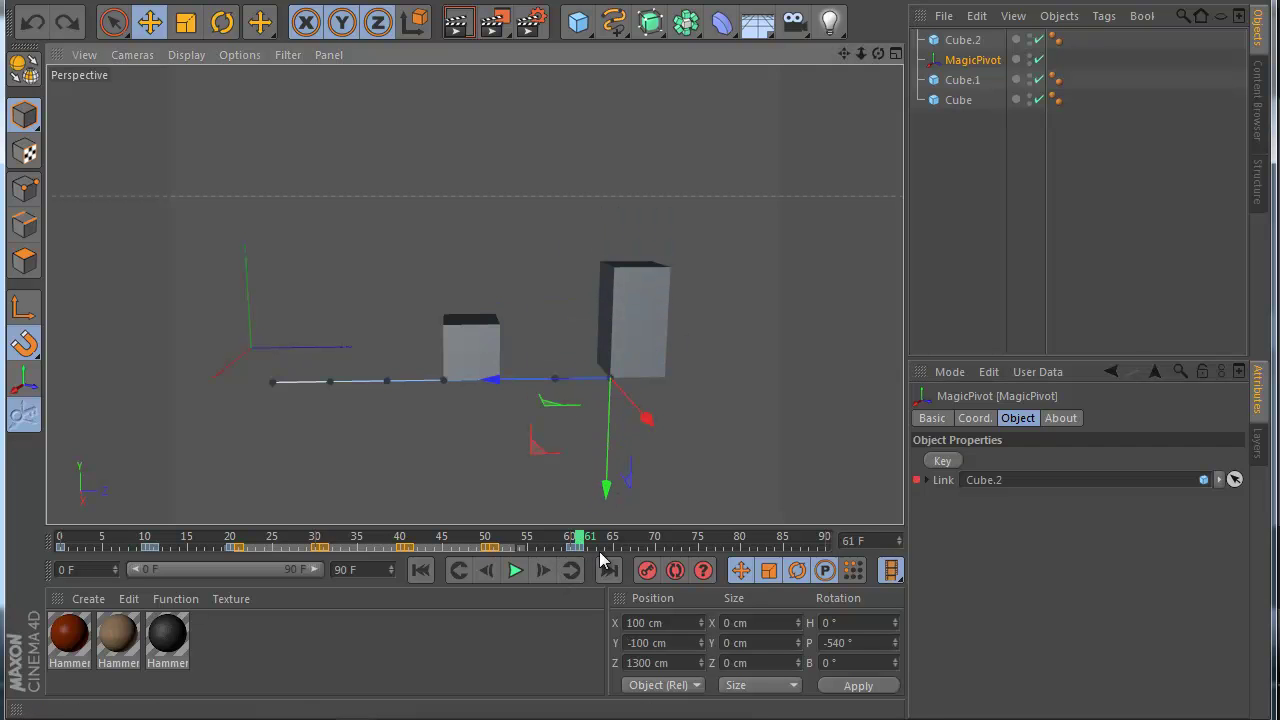
pyautogui.moveTo(580, 543); pyautogui.dragTo(650, 540)
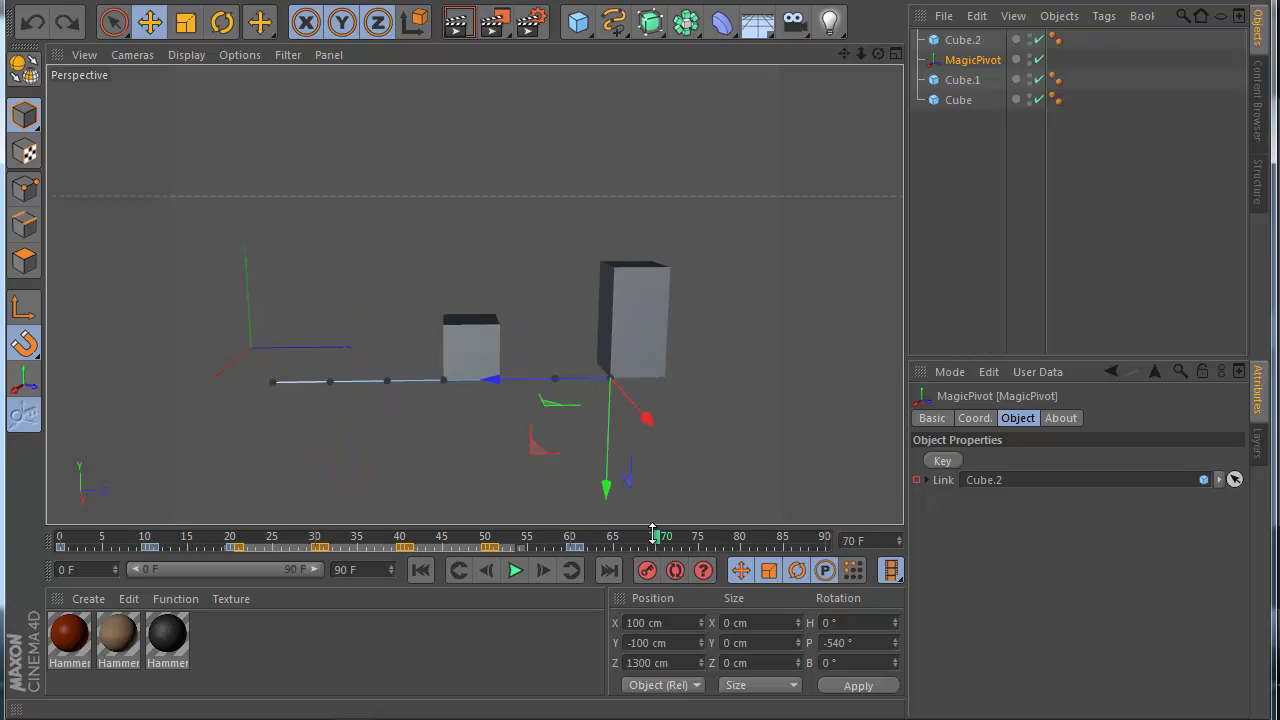
pyautogui.moveTo(606, 490); pyautogui.dragTo(608, 312)
pyautogui.click(646, 570)
# Play the animation, move MagicPivot above Cube.2 in the object hierarchy, and stop the playback.
pyautogui.click(512, 571)
pyautogui.click(542, 455)
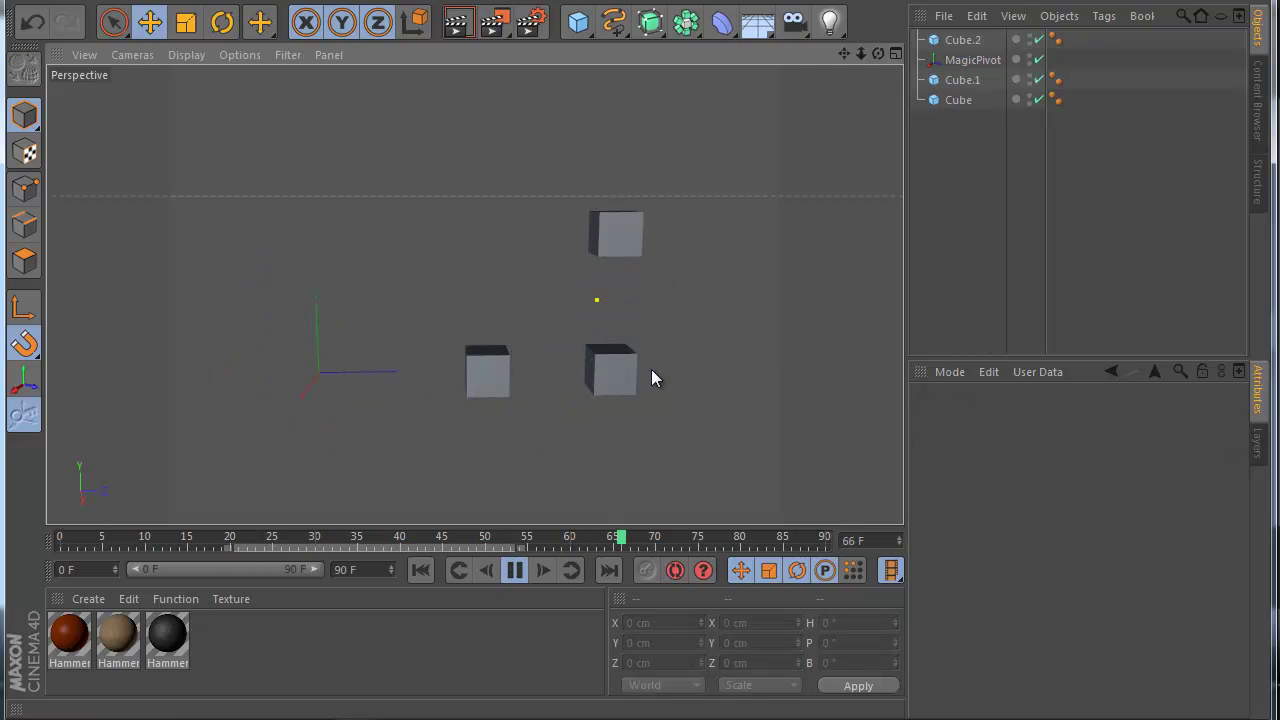
pyautogui.click(969, 61)
pyautogui.moveTo(960, 38); pyautogui.dragTo(958, 36)
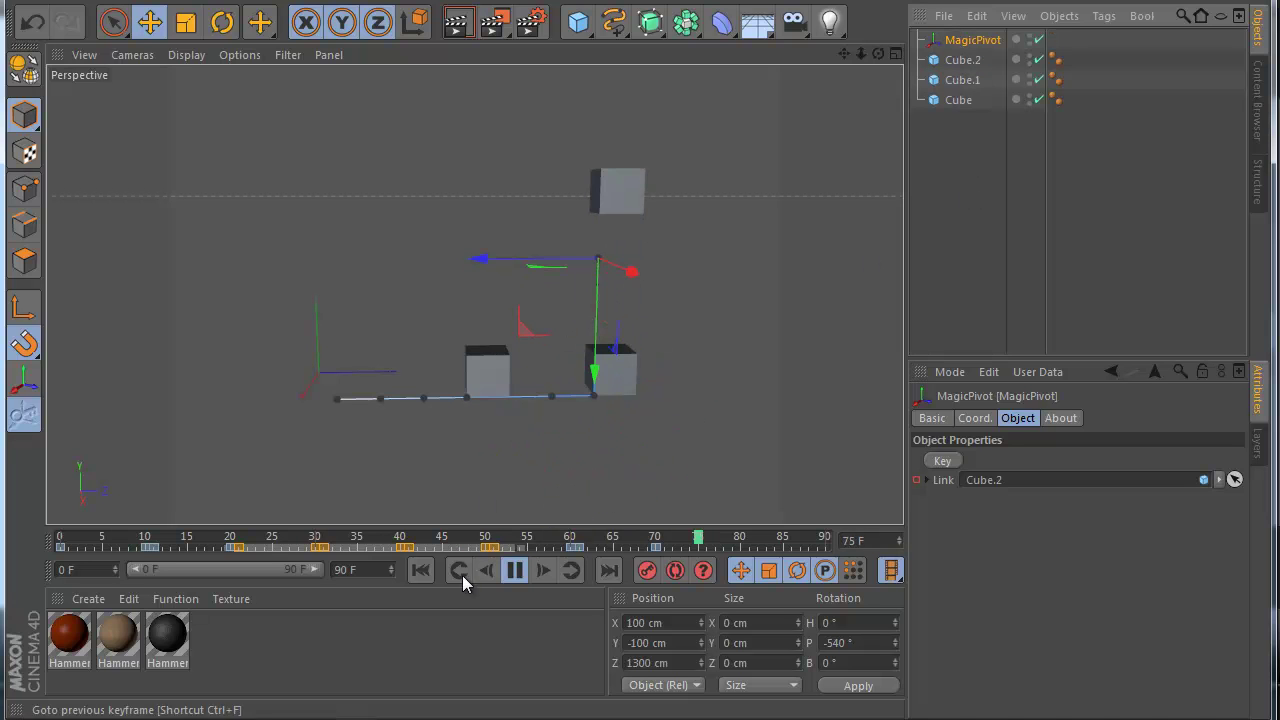
pyautogui.click(515, 570)
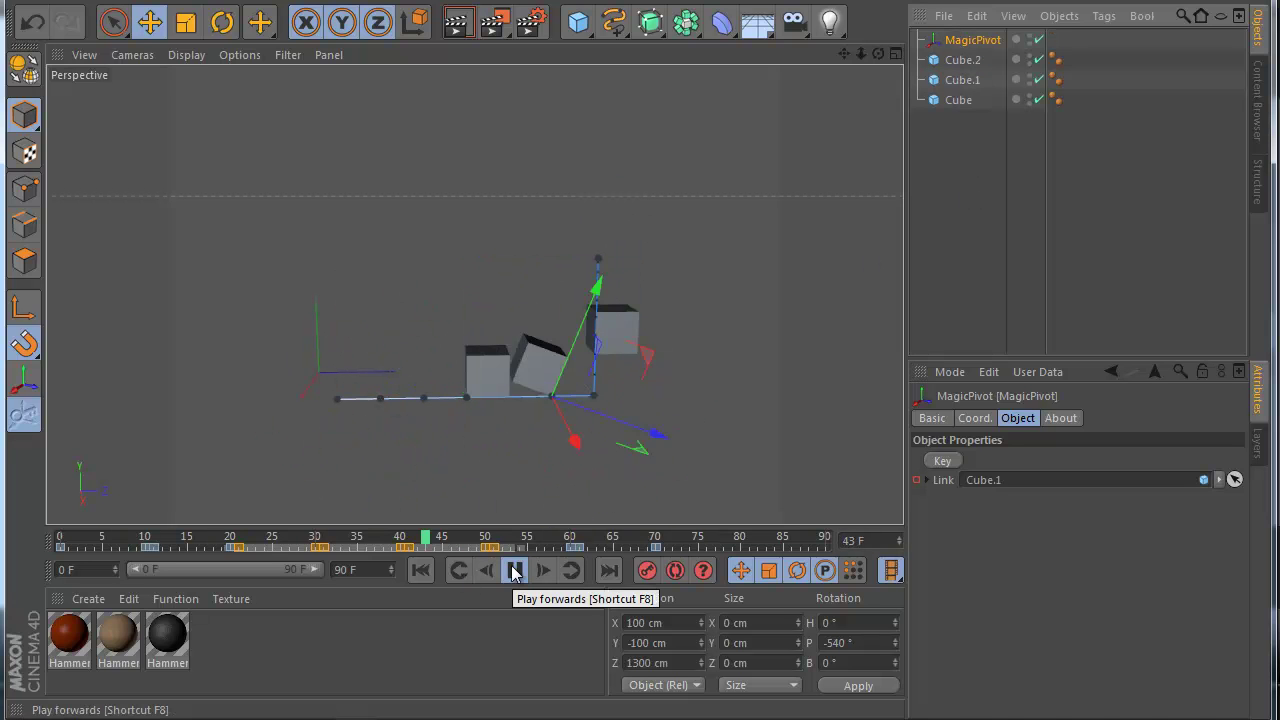
pyautogui.click(514, 570)
# Scrub the timeline back to frame 0, then play the three-cube animation with nothing selected and stop it.
pyautogui.click(302, 541)
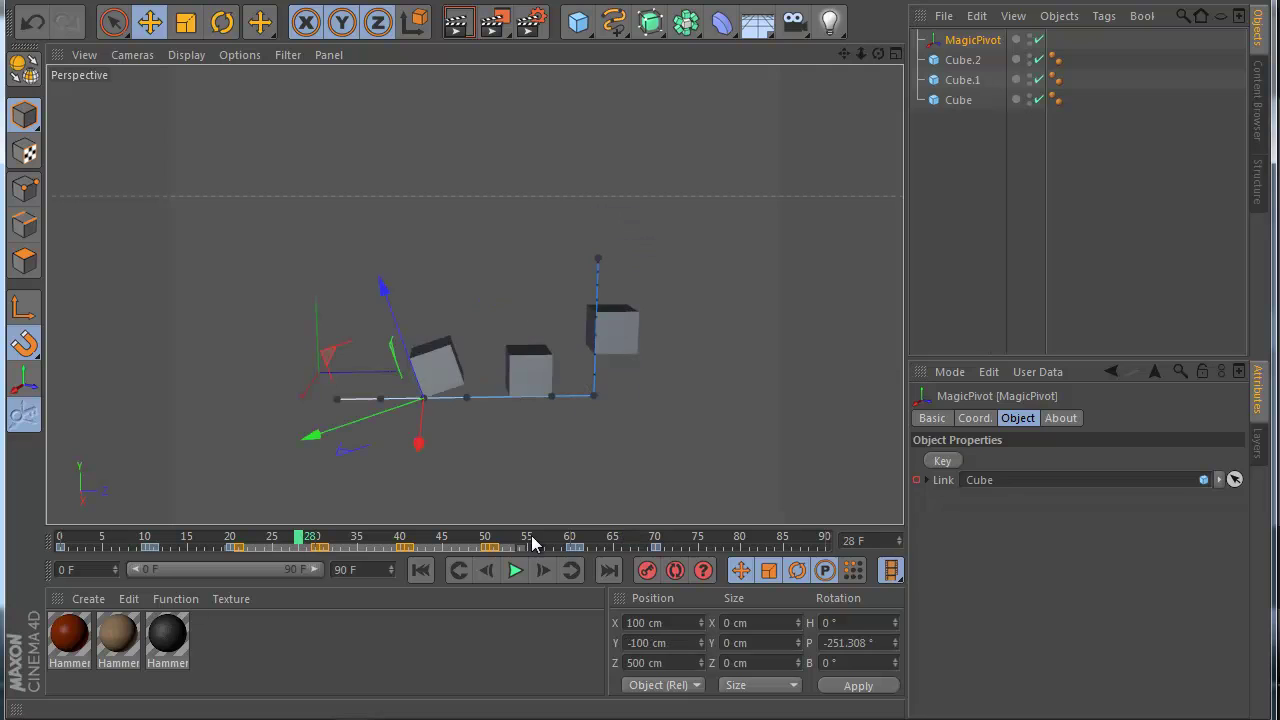
pyautogui.click(622, 541)
pyautogui.moveTo(143, 541); pyautogui.dragTo(55, 600)
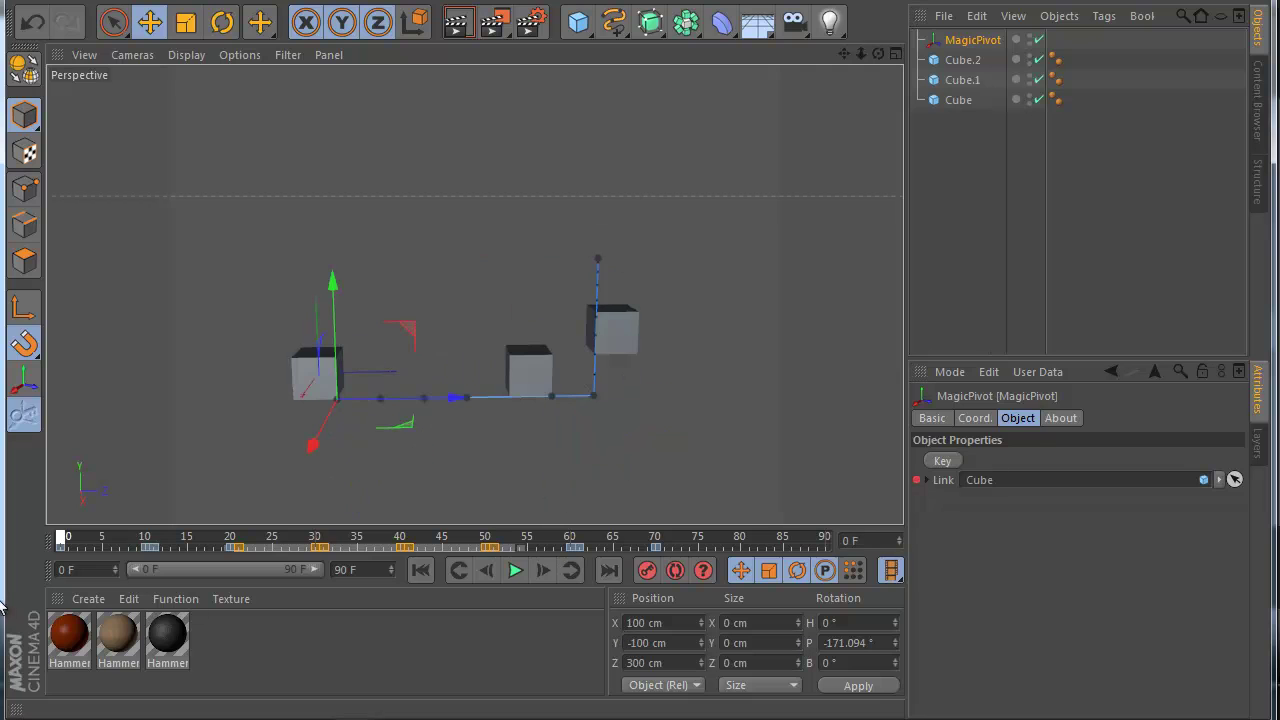
pyautogui.click(958, 290)
pyautogui.scroll(-1, 643, 355)
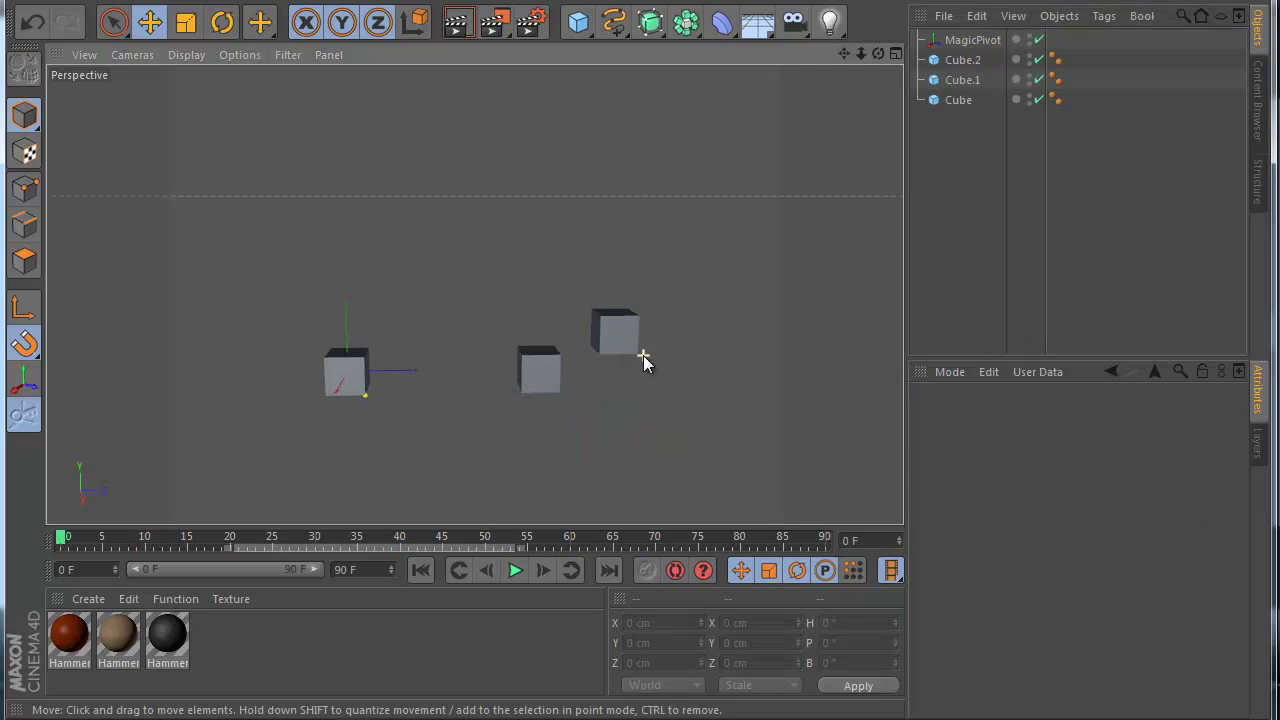
pyautogui.click(517, 572)
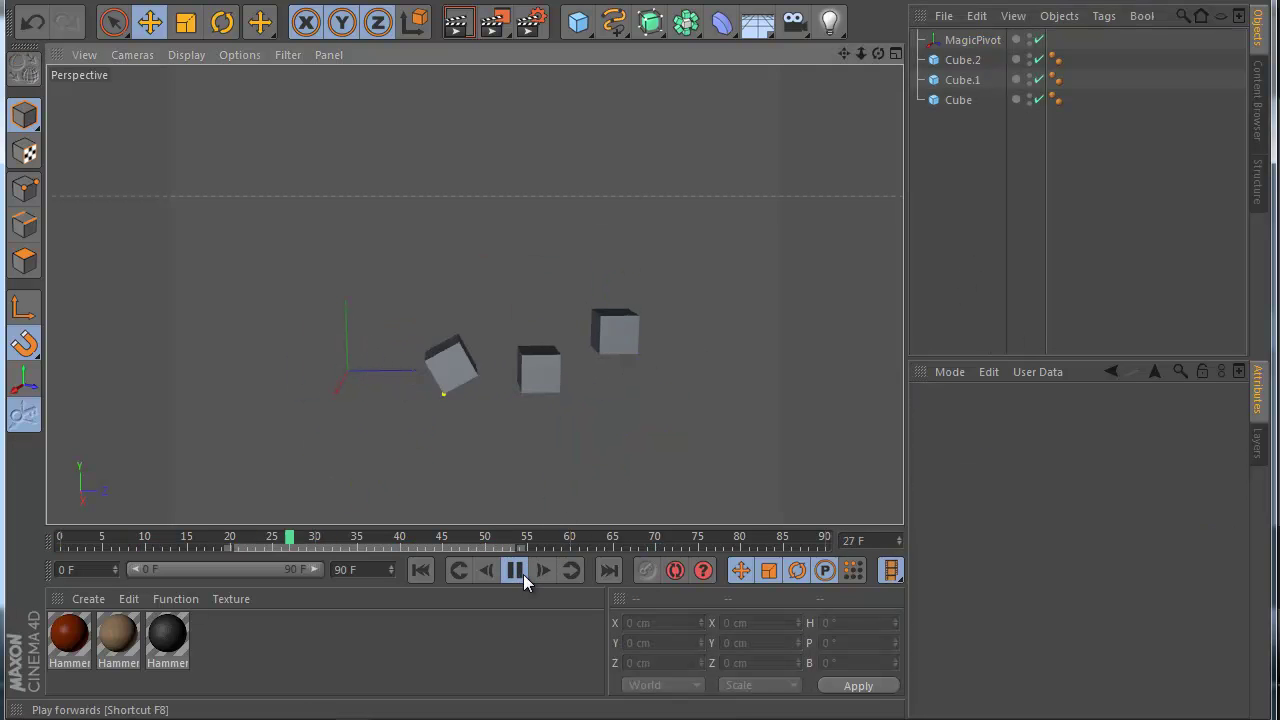
pyautogui.click(523, 574)
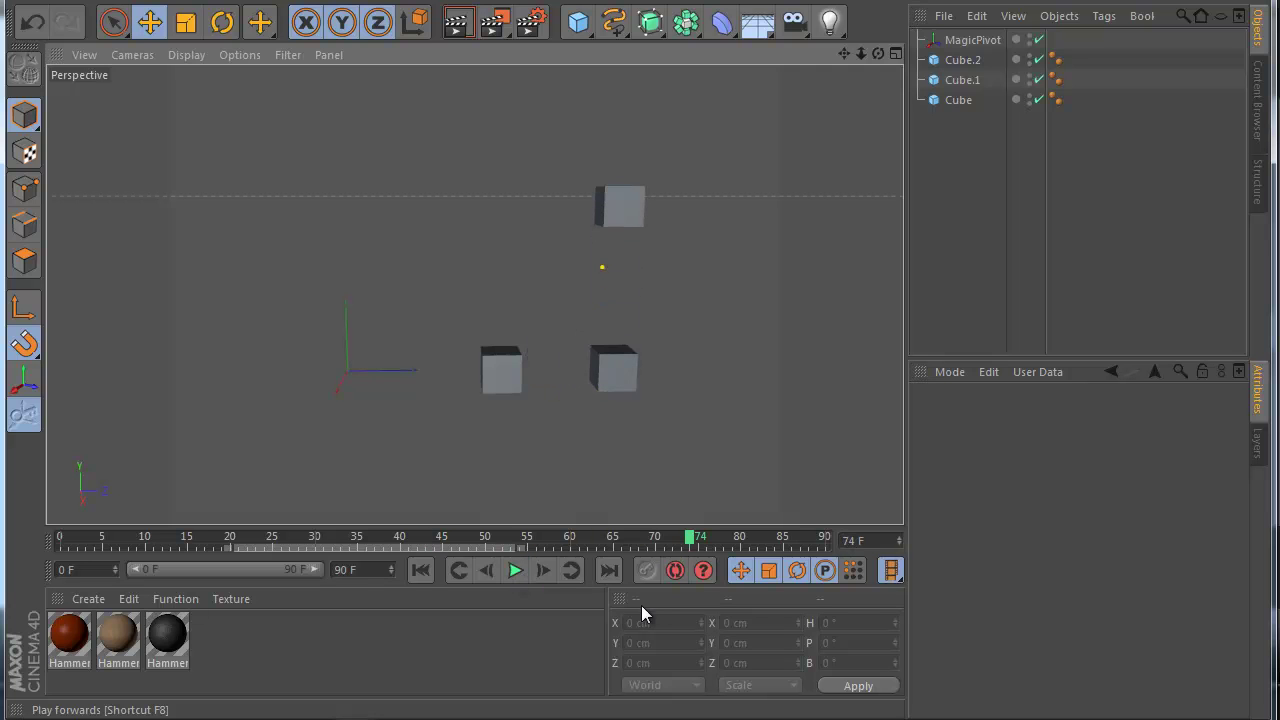
# Delete all cubes and the MagicPivot from the scene, and paste in the Hammer model.
pyautogui.moveTo(1031, 276); pyautogui.dragTo(911, 28)
pyautogui.press('Delete')
pyautogui.hotkey('ctrl', 'v')
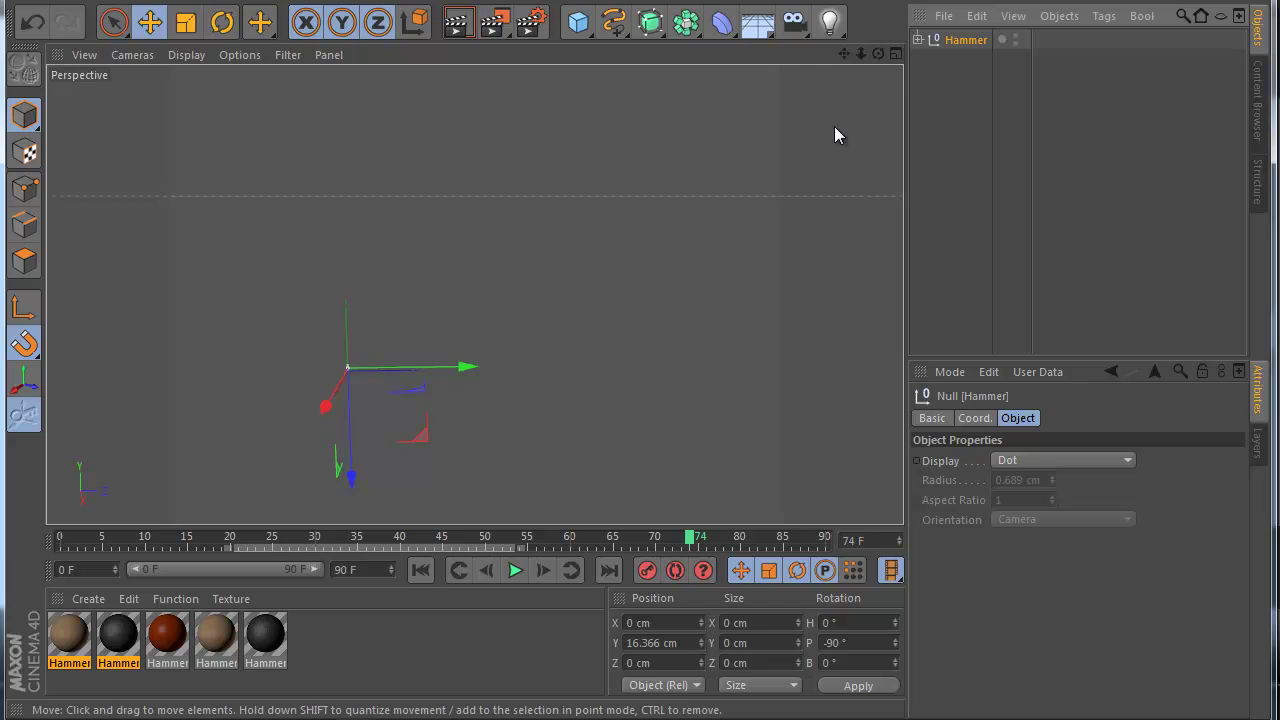
pyautogui.keyDown('alt'); pyautogui.moveTo(546, 233); pyautogui.dragTo(641, 210, button='middle'); pyautogui.keyUp('alt')
pyautogui.scroll(3, 452, 345)
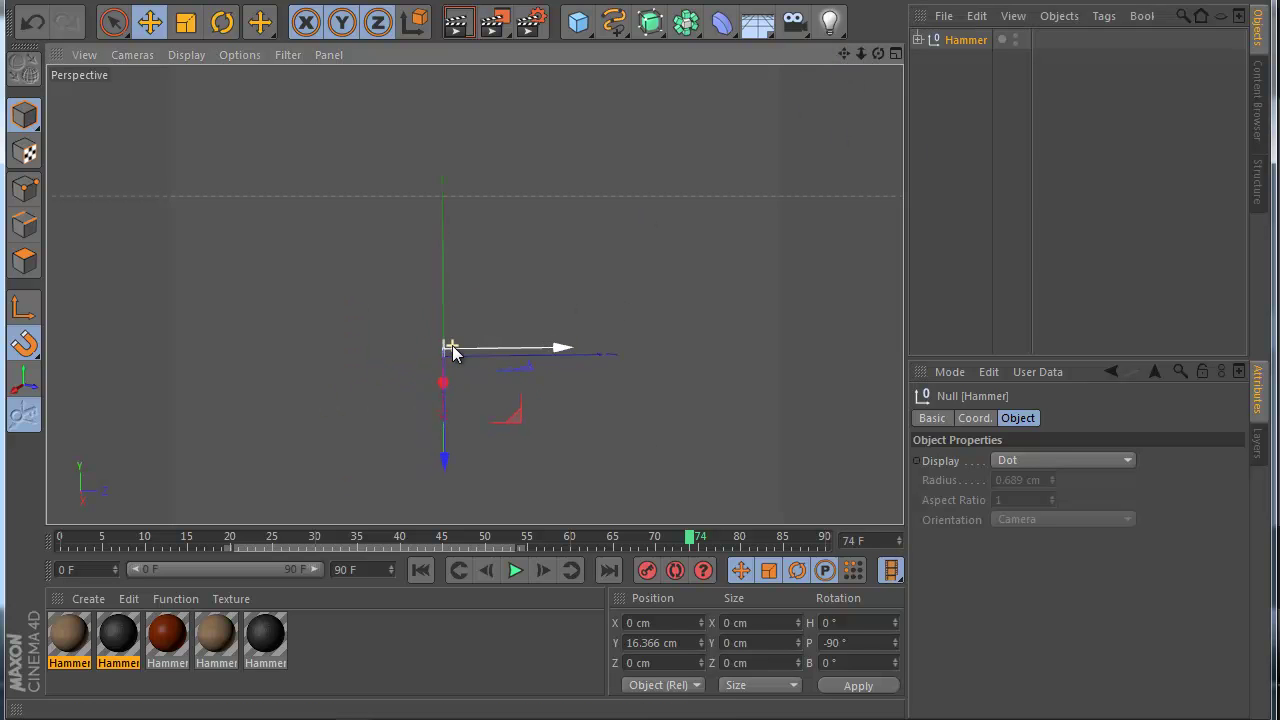
pyautogui.scroll(4, 443, 352)
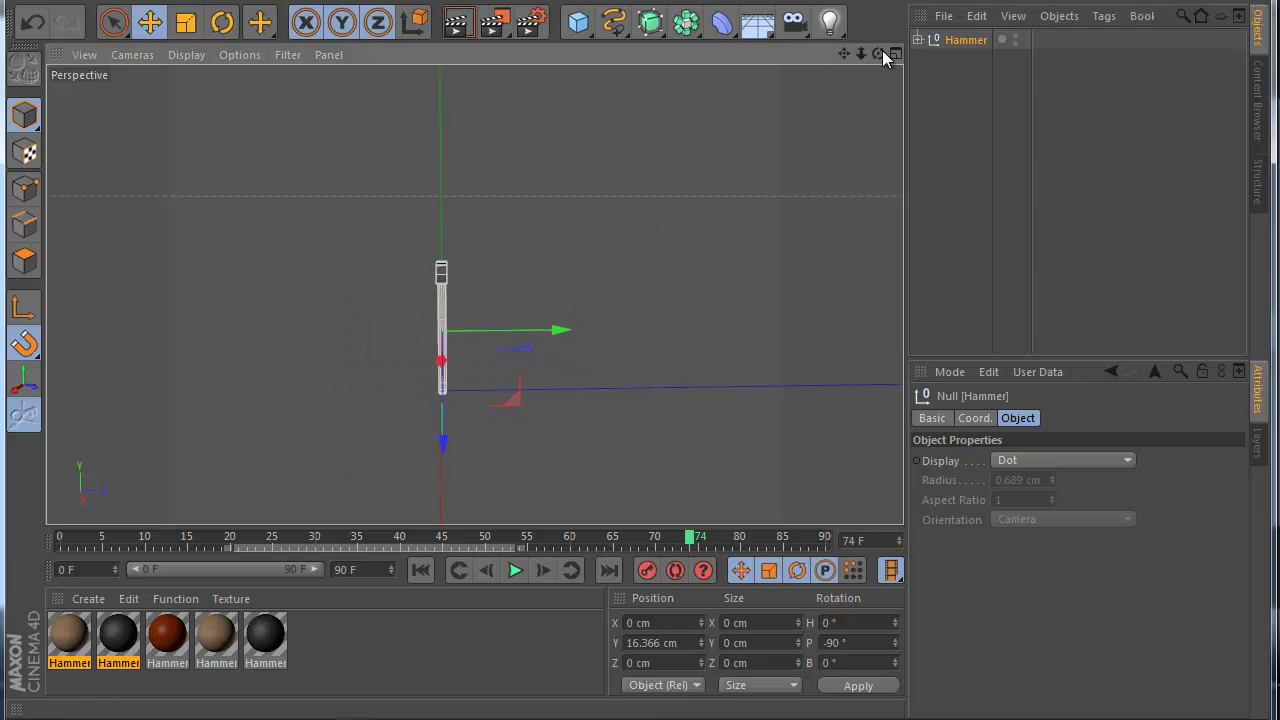
# Add a MagicPivot at the base of the handle, link the Hammer to it, and set its MagicPivot key at frame 0.
pyautogui.moveTo(881, 52); pyautogui.dragTo(640, 440)
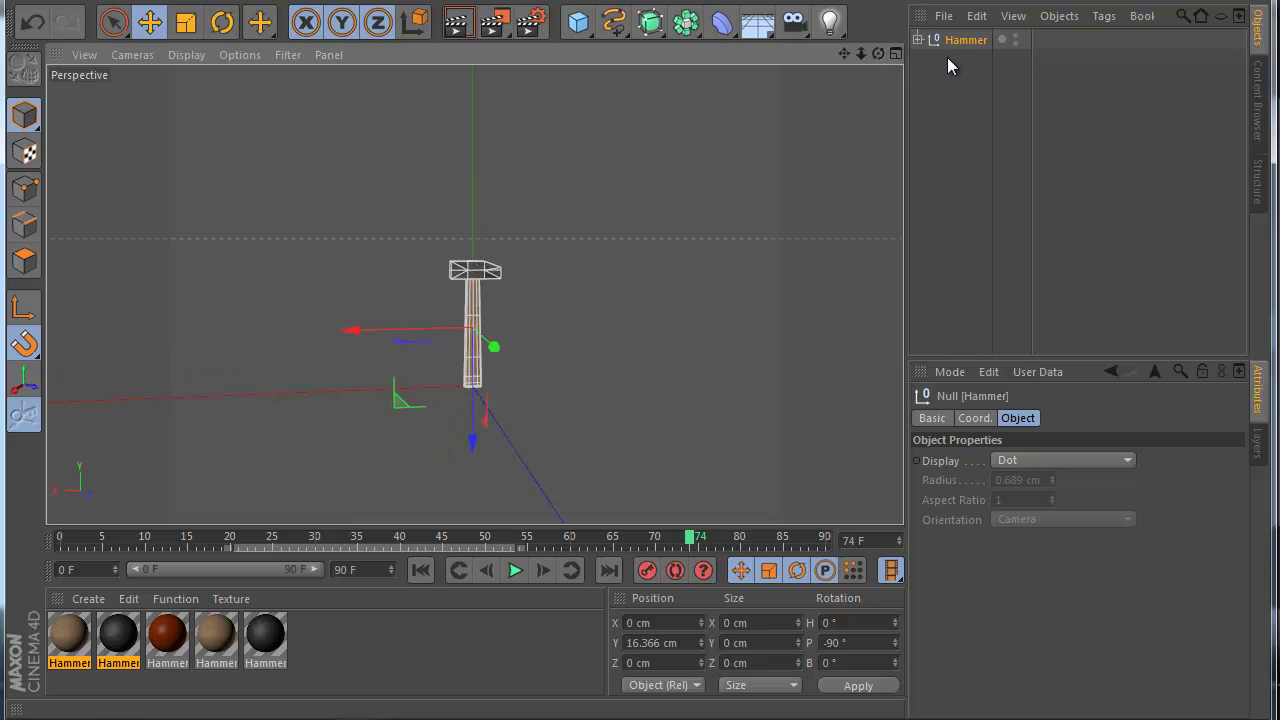
pyautogui.click(24, 383)
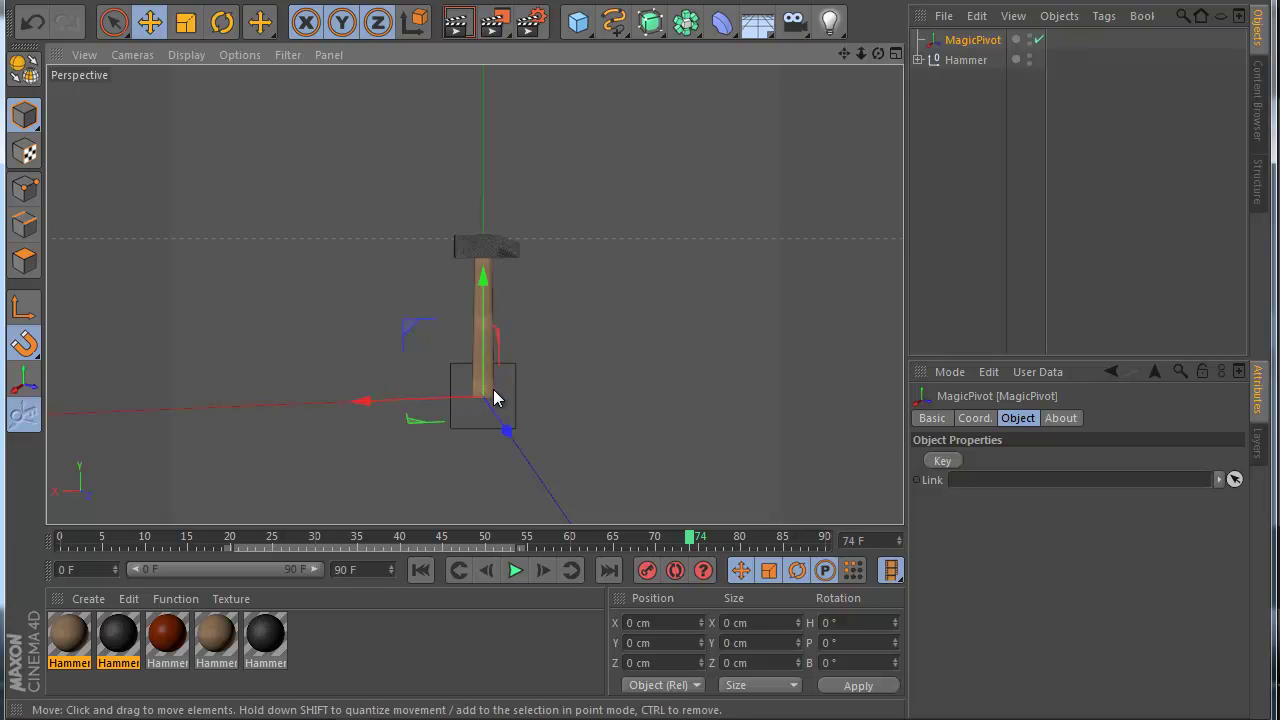
pyautogui.moveTo(962, 60); pyautogui.dragTo(962, 63)
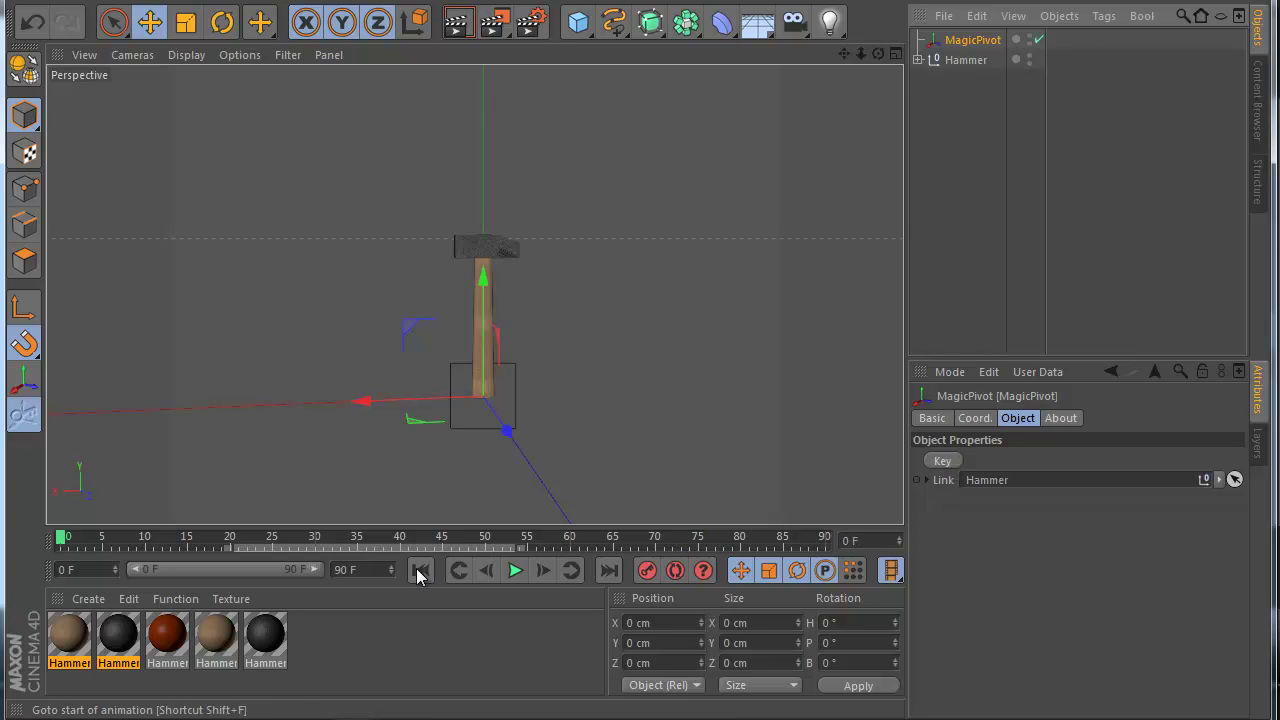
pyautogui.click(950, 460)
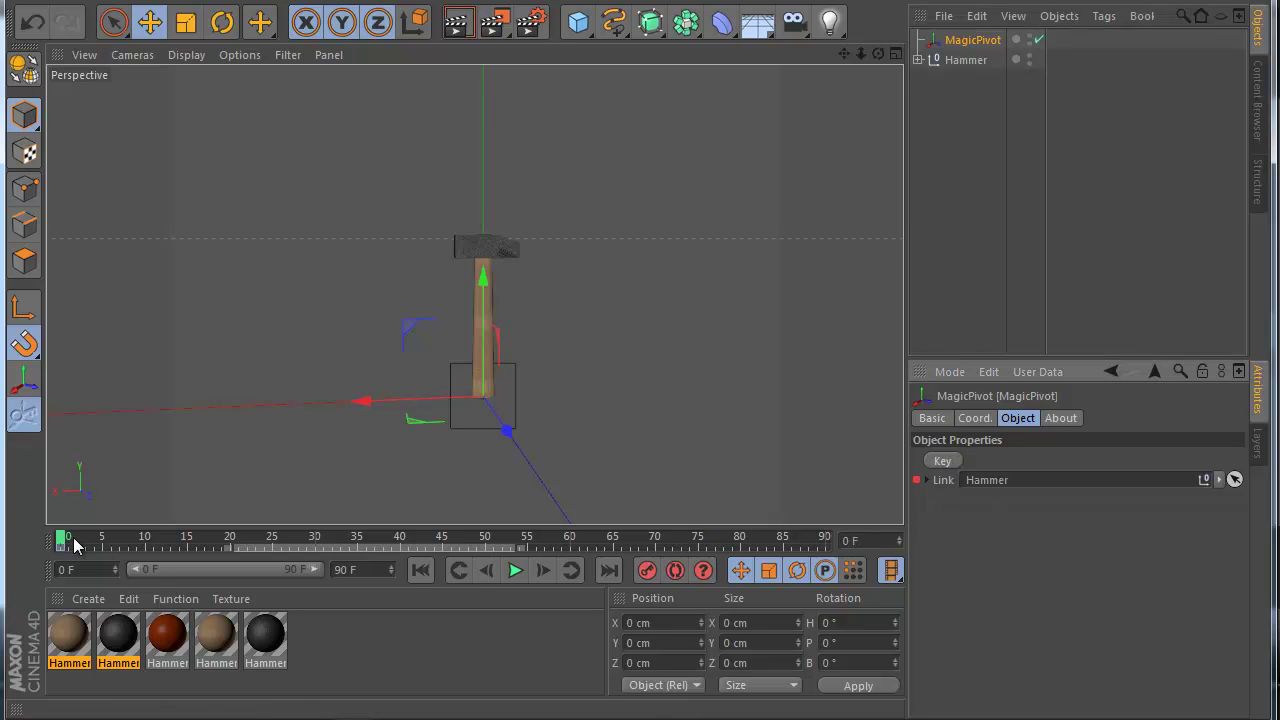
# At frame 20, rotate the MagicPivot to a bank of 90° so the hammer lies flat, and record a key.
pyautogui.moveTo(65, 541); pyautogui.dragTo(233, 541)
pyautogui.press('r')
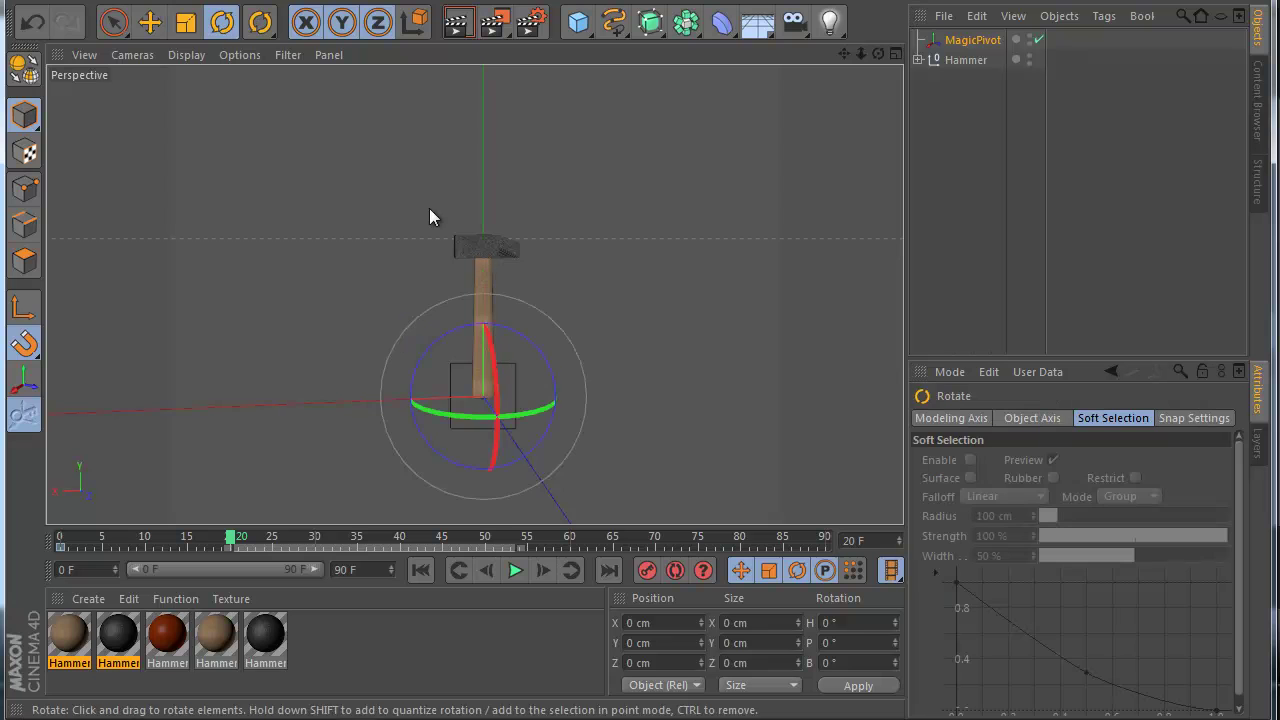
pyautogui.moveTo(455, 331); pyautogui.dragTo(353, 449)
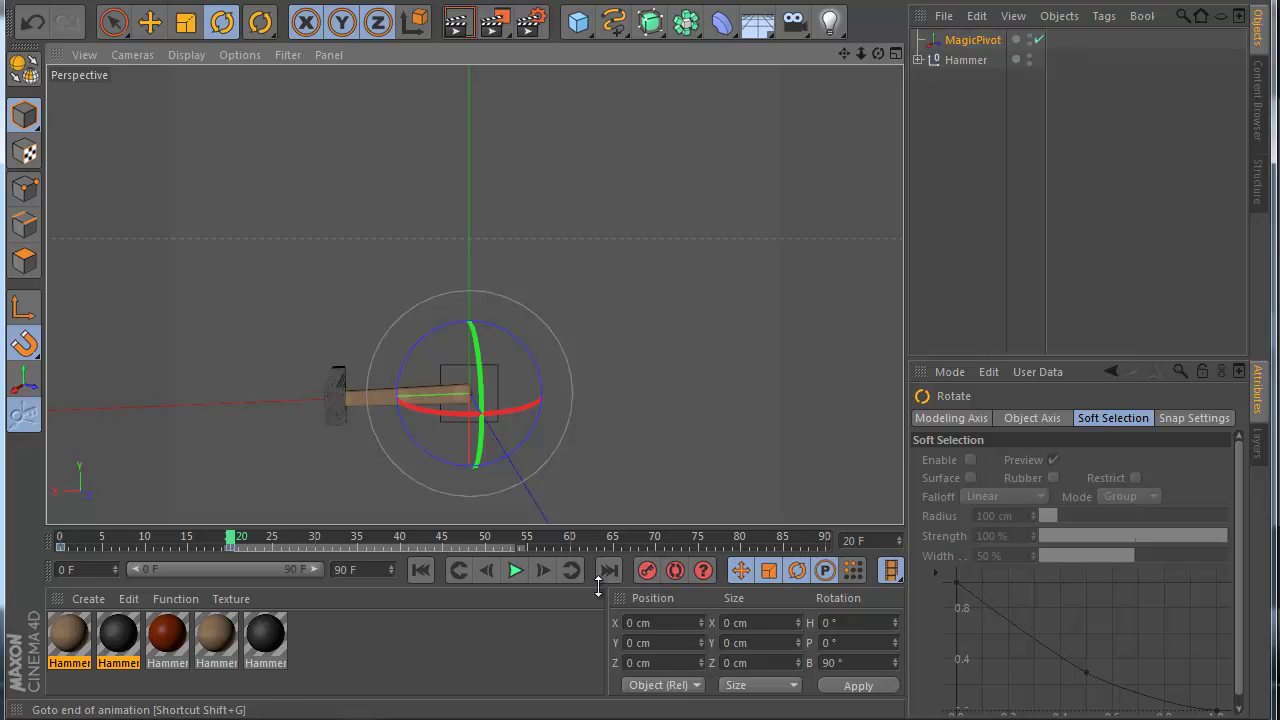
# At frame 21, move only the pivot's axis along the handle to the hammer head, X about 32 cm, and set a MagicPivot key.
pyautogui.click(542, 569)
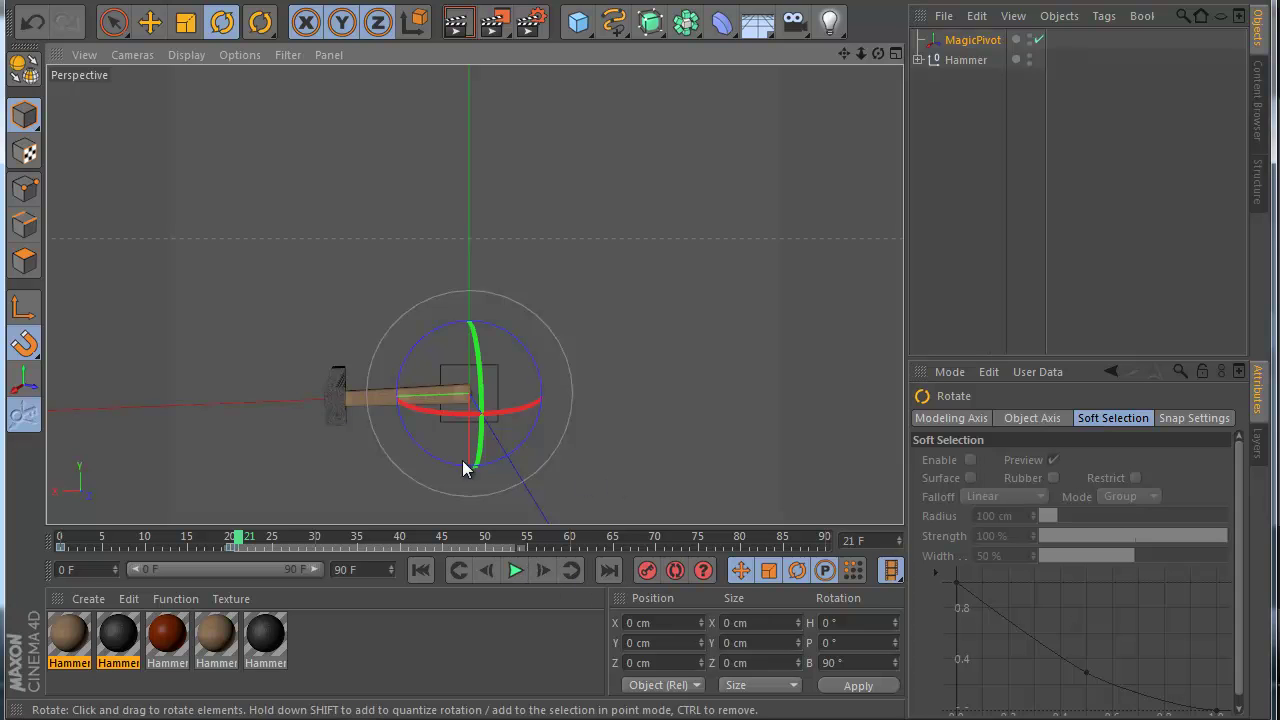
pyautogui.press('e')
pyautogui.press('l')
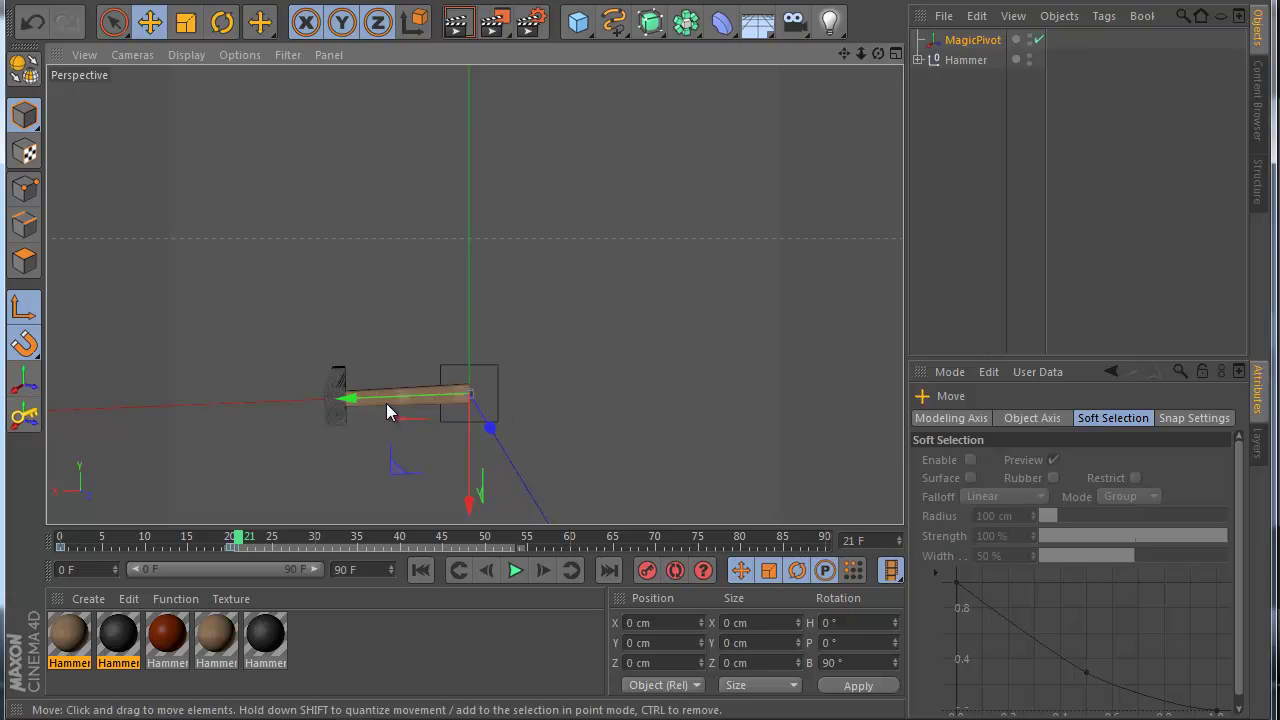
pyautogui.moveTo(387, 396); pyautogui.dragTo(264, 400)
pyautogui.hotkey('ctrl', 'z')
pyautogui.moveTo(351, 398); pyautogui.dragTo(211, 395)
pyautogui.click(22, 425)
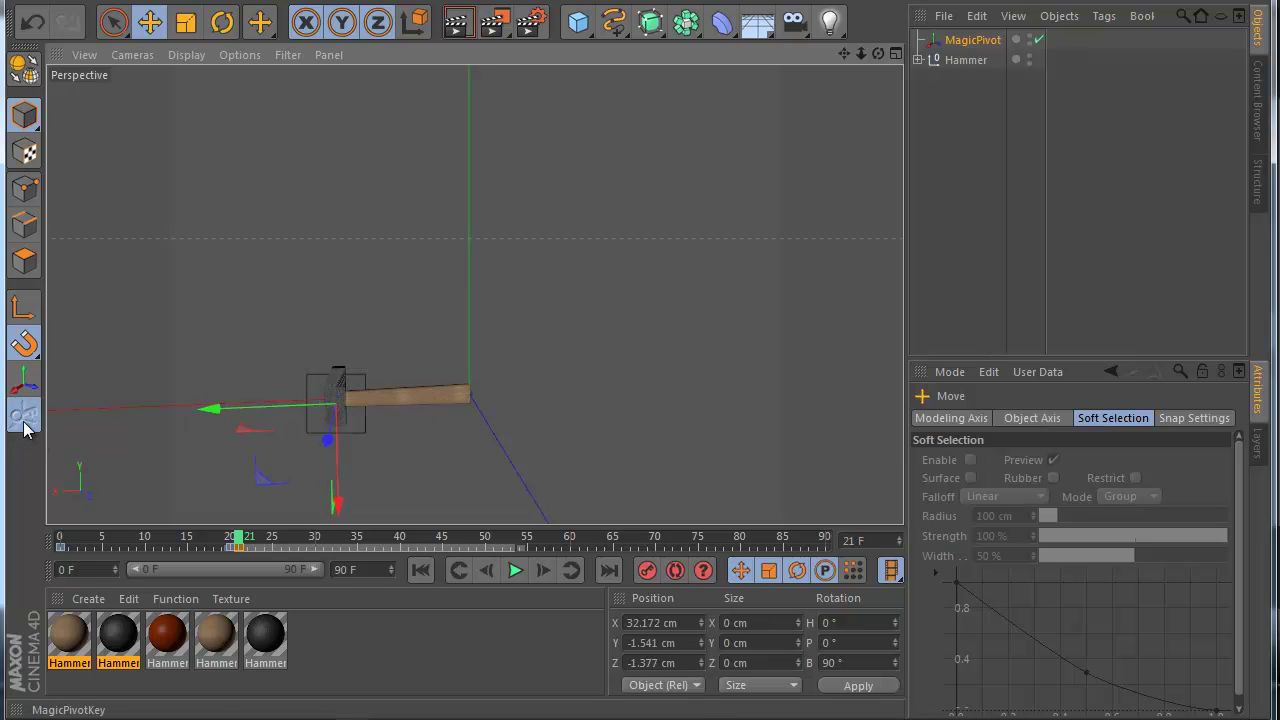
# At frame 40, disable snapping, raise the MagicPivot with the linked hammer to Y about 44 cm, and record a key.
pyautogui.moveTo(257, 543); pyautogui.dragTo(320, 540)
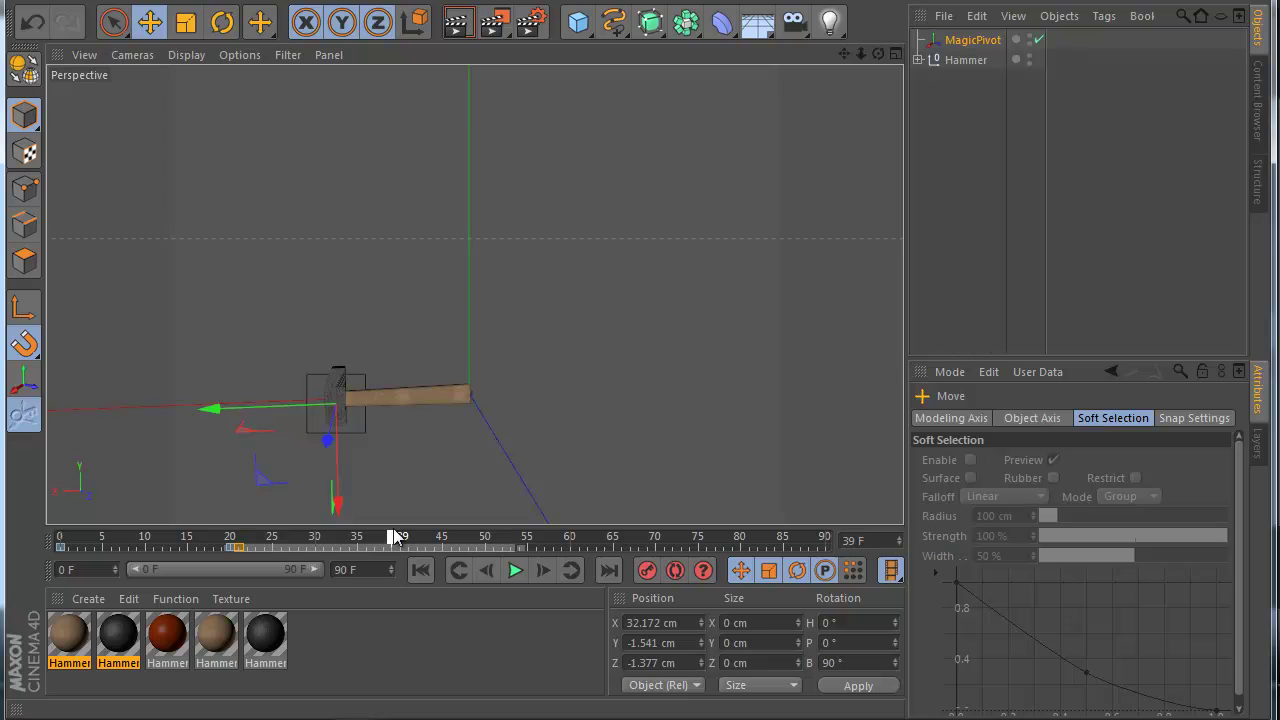
pyautogui.click(230, 27)
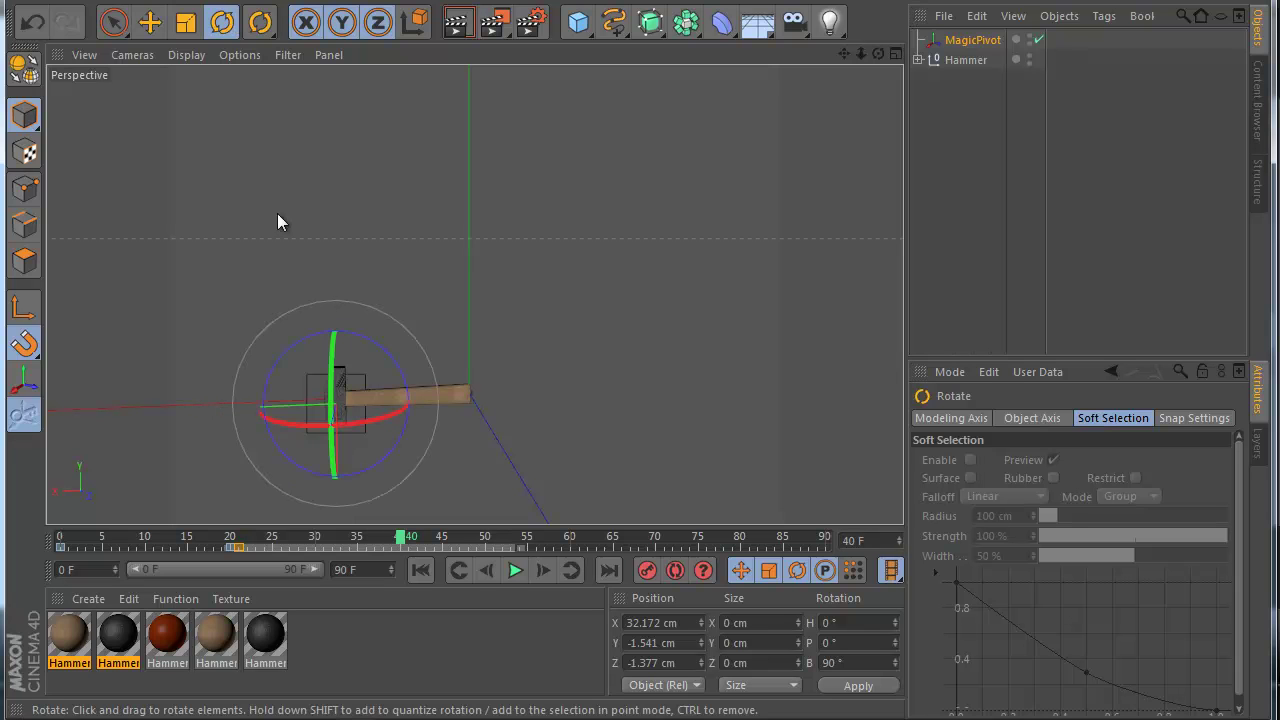
pyautogui.click(150, 24)
pyautogui.moveTo(341, 482); pyautogui.dragTo(340, 297)
pyautogui.hotkey('ctrl', 'z')
pyautogui.click(24, 342)
pyautogui.moveTo(332, 503); pyautogui.dragTo(331, 320)
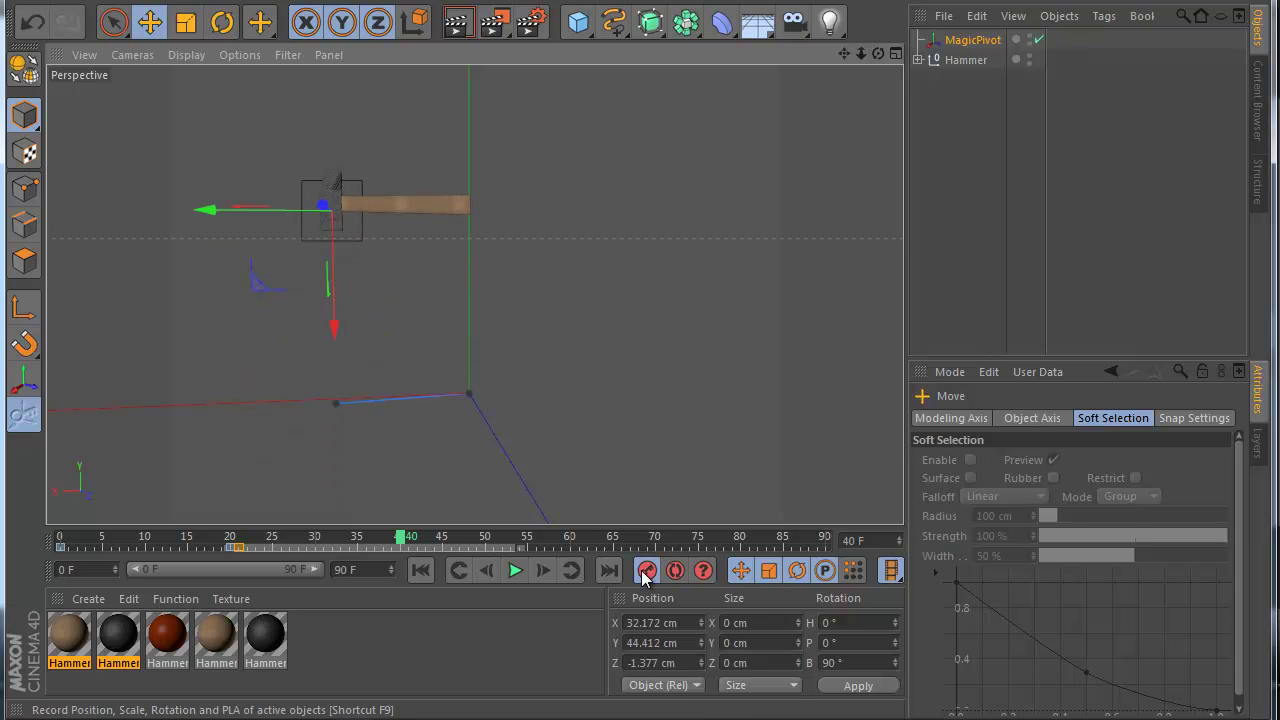
pyautogui.click(646, 571)
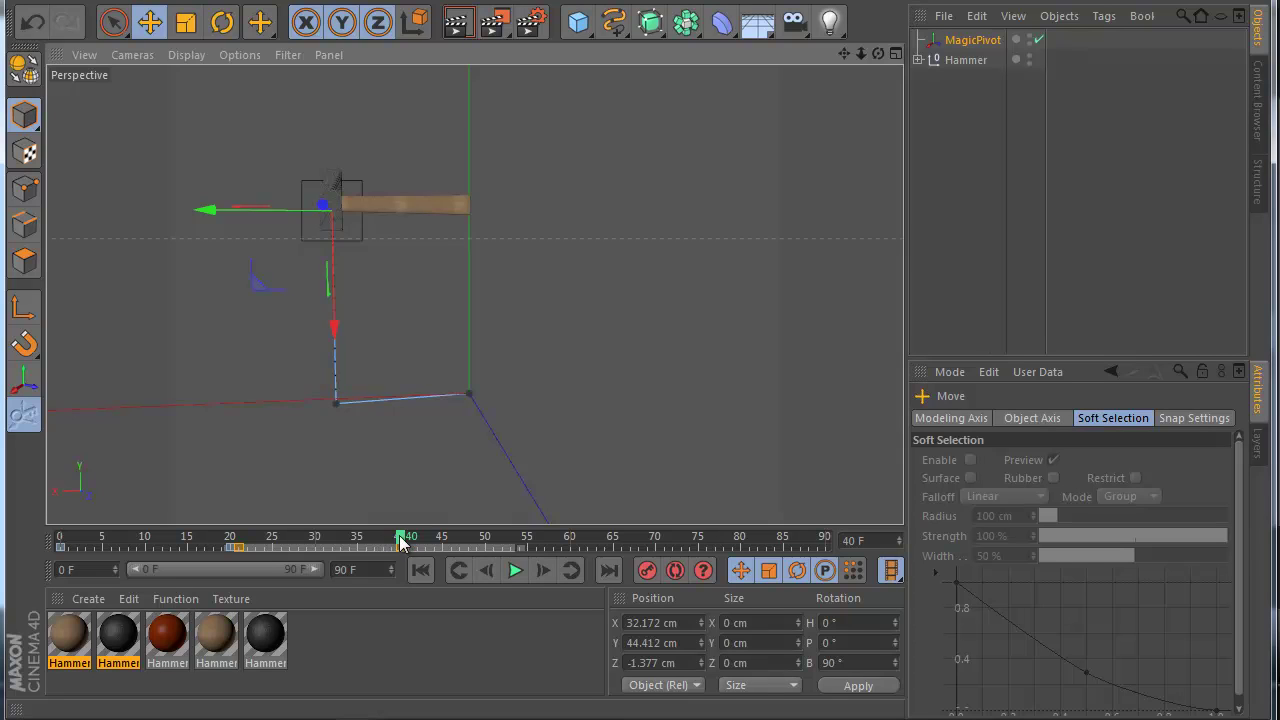
# At frame 41, move only the pivot's axis back to the handle's end, X about 0.8 cm, and set a MagicPivot key.
pyautogui.moveTo(400, 543); pyautogui.dragTo(409, 540)
pyautogui.click(24, 308)
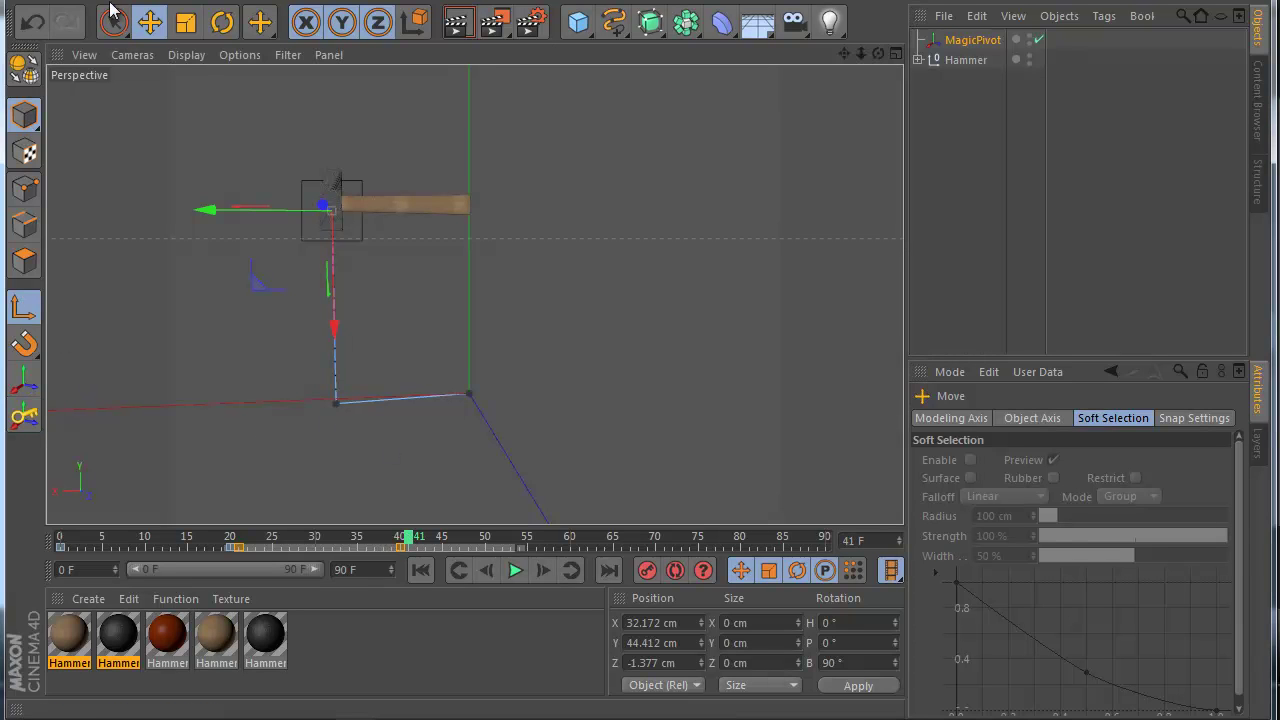
pyautogui.moveTo(206, 210); pyautogui.dragTo(342, 212)
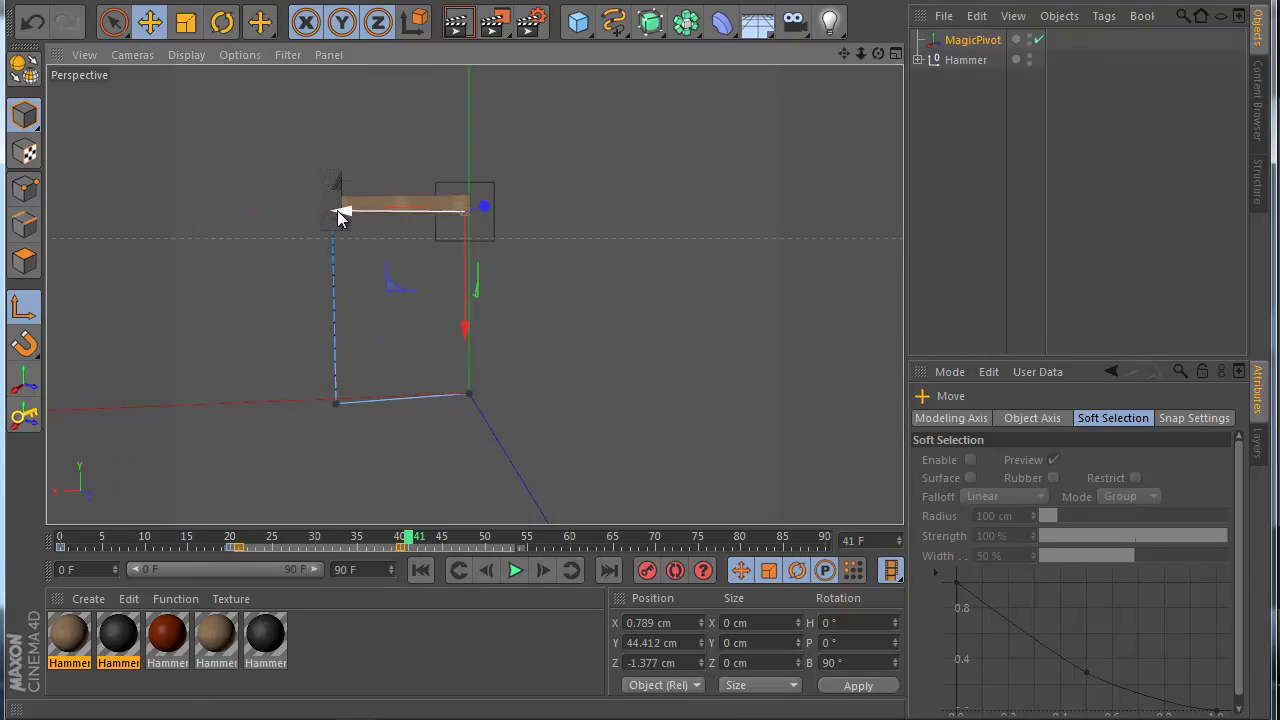
pyautogui.press('l')
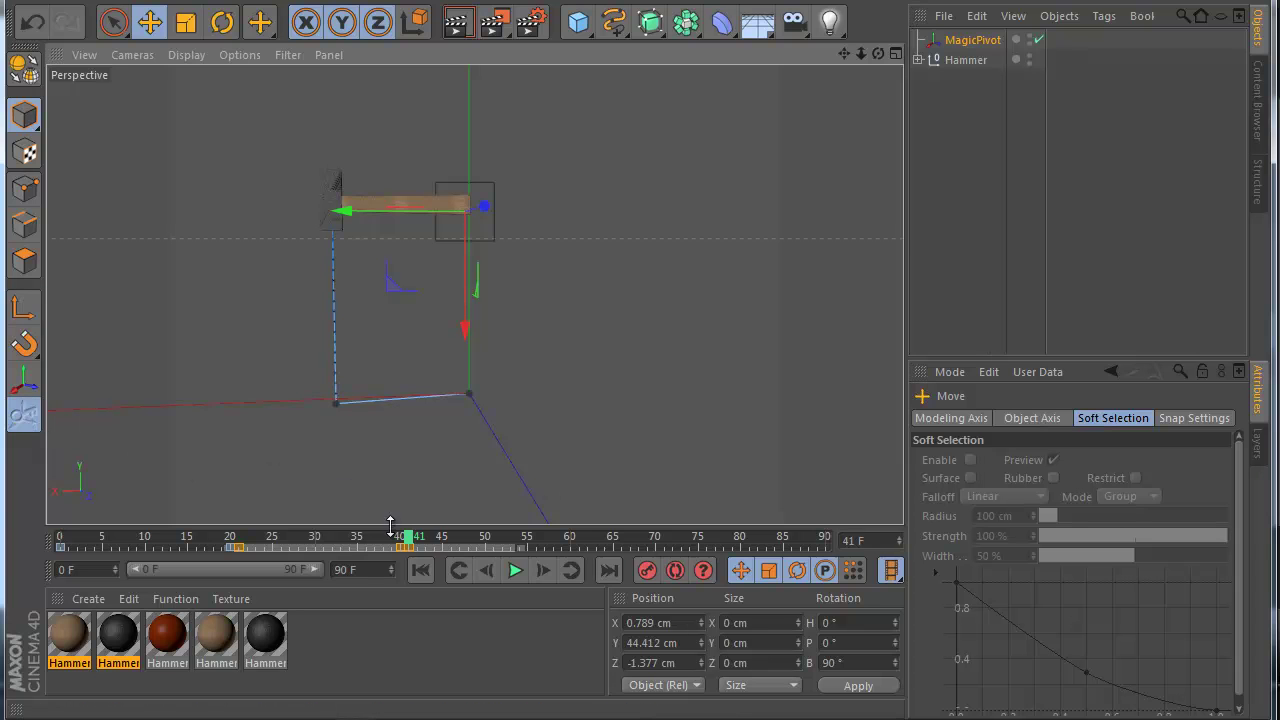
# At frame 55, rotate the MagicPivot back to a bank of 0° so the hammer stands upright, and record a key.
pyautogui.moveTo(395, 540); pyautogui.dragTo(468, 545)
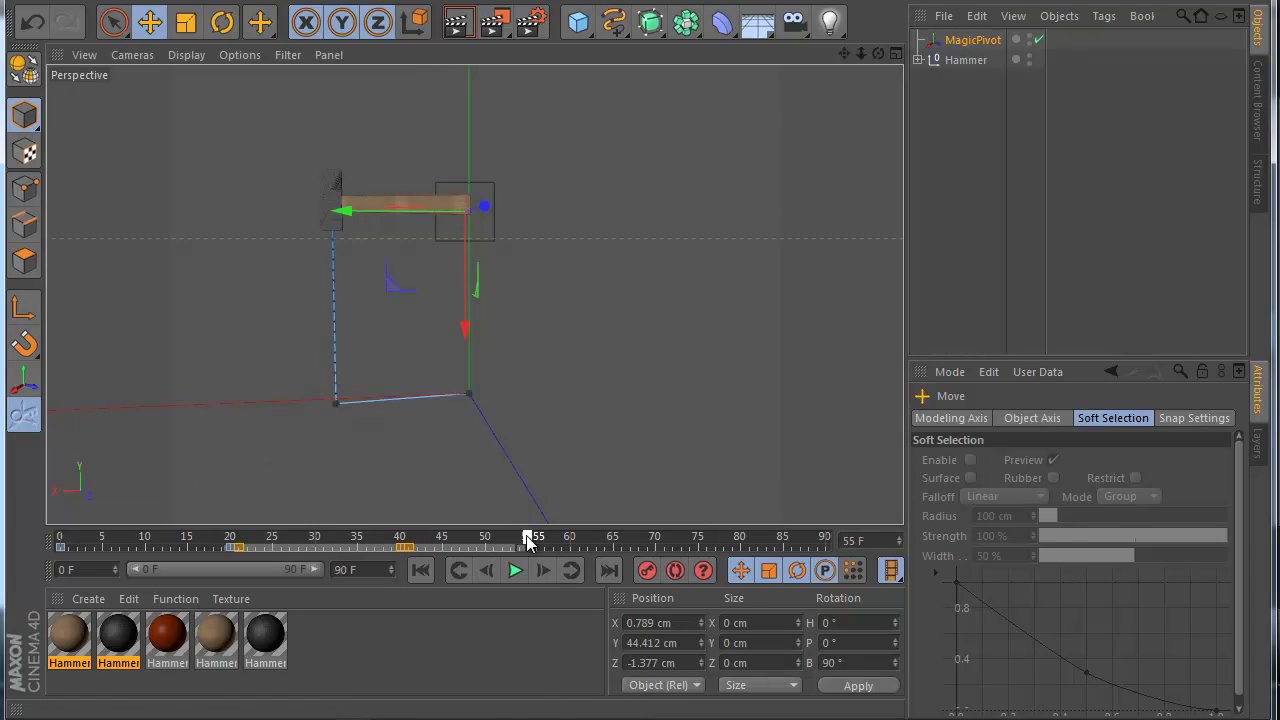
pyautogui.click(222, 22)
pyautogui.moveTo(421, 152); pyautogui.dragTo(548, 147)
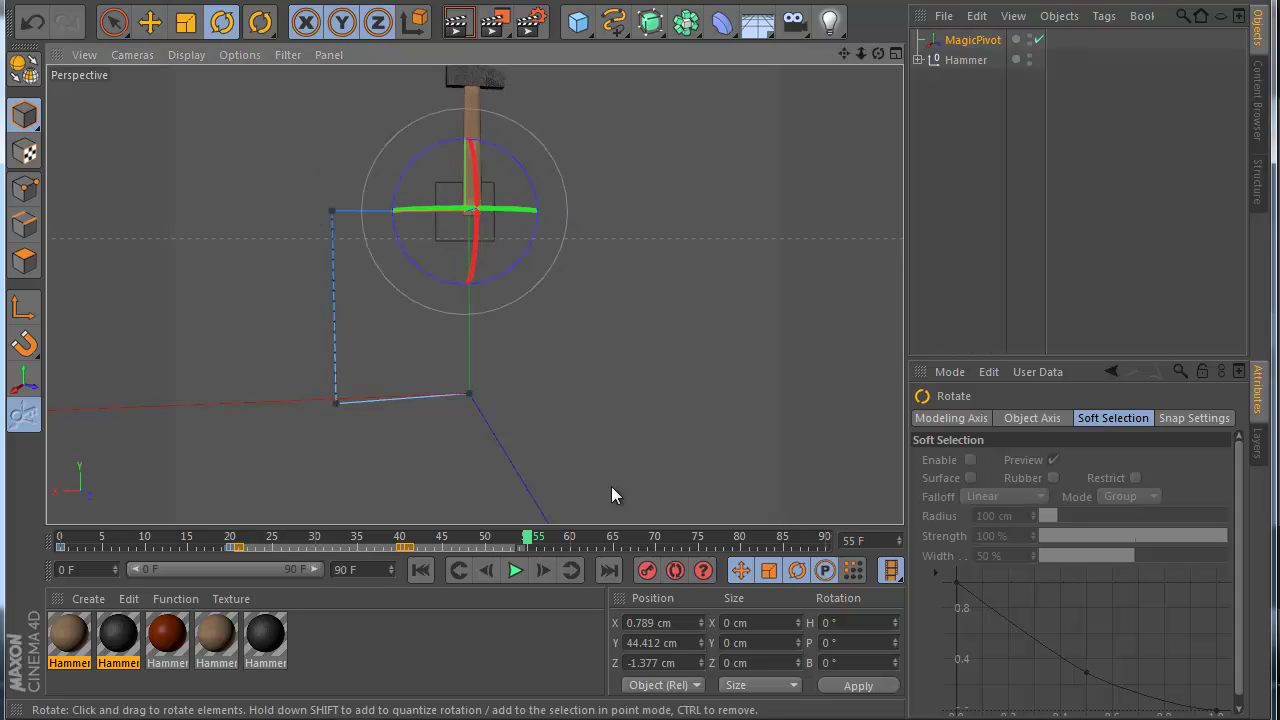
pyautogui.click(650, 570)
# Deselect everything, return to the start of the animation, and play the hammer motion.
pyautogui.scroll(-2, 541, 353)
pyautogui.click(726, 376)
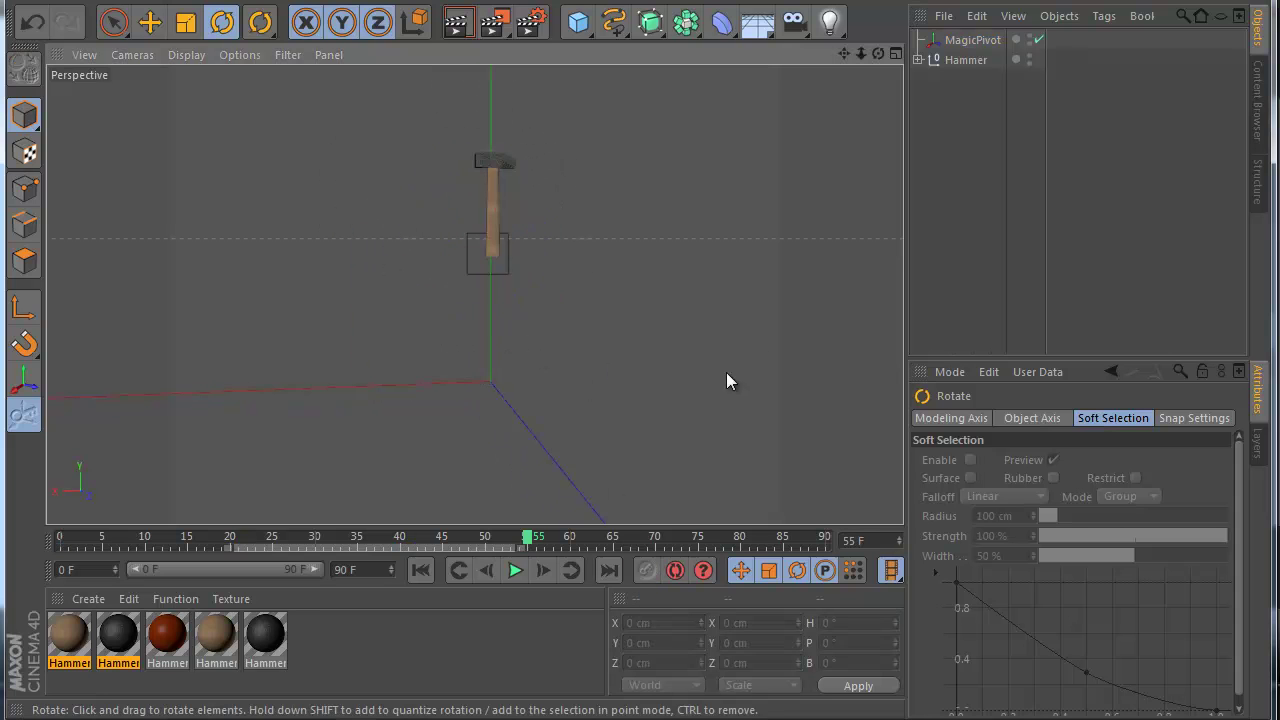
pyautogui.click(420, 570)
pyautogui.click(515, 570)
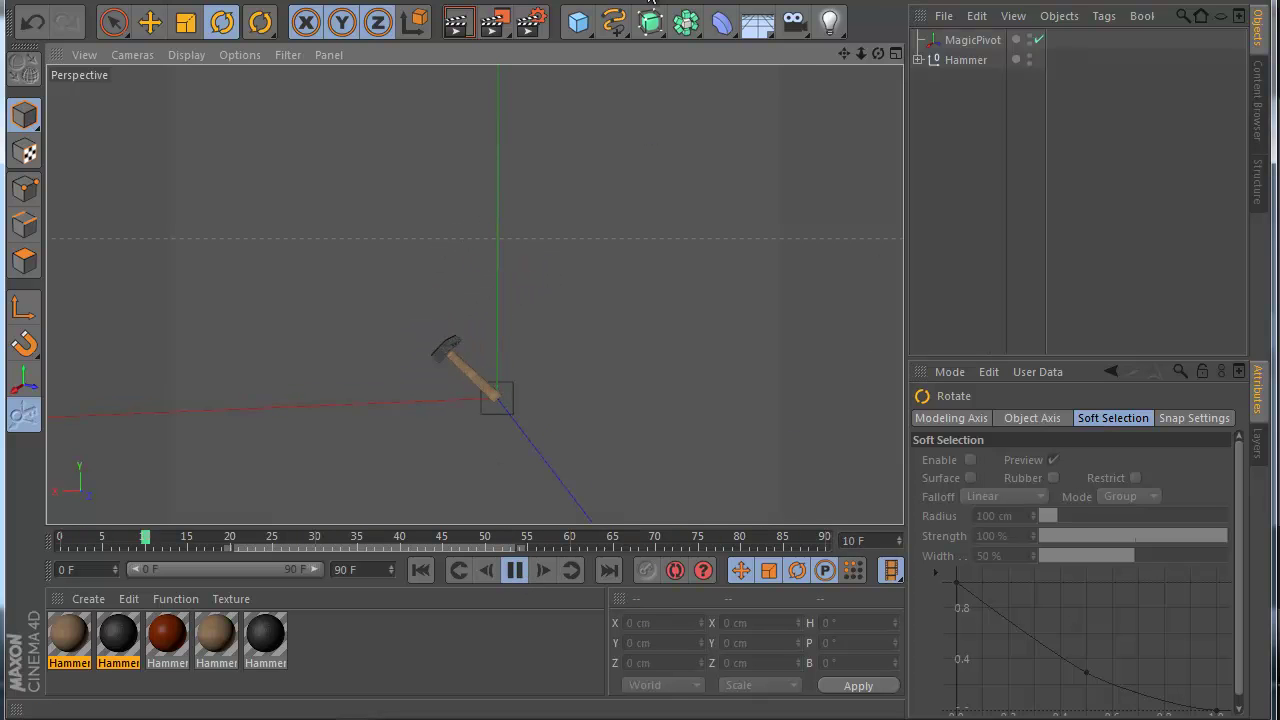
# Open the timeline window, expand the MagicPivot tracks, and select the keys on its object and pivot offset and vector tracks.
pyautogui.click(660, 2)
pyautogui.click(696, 155)
pyautogui.click(160, 241)
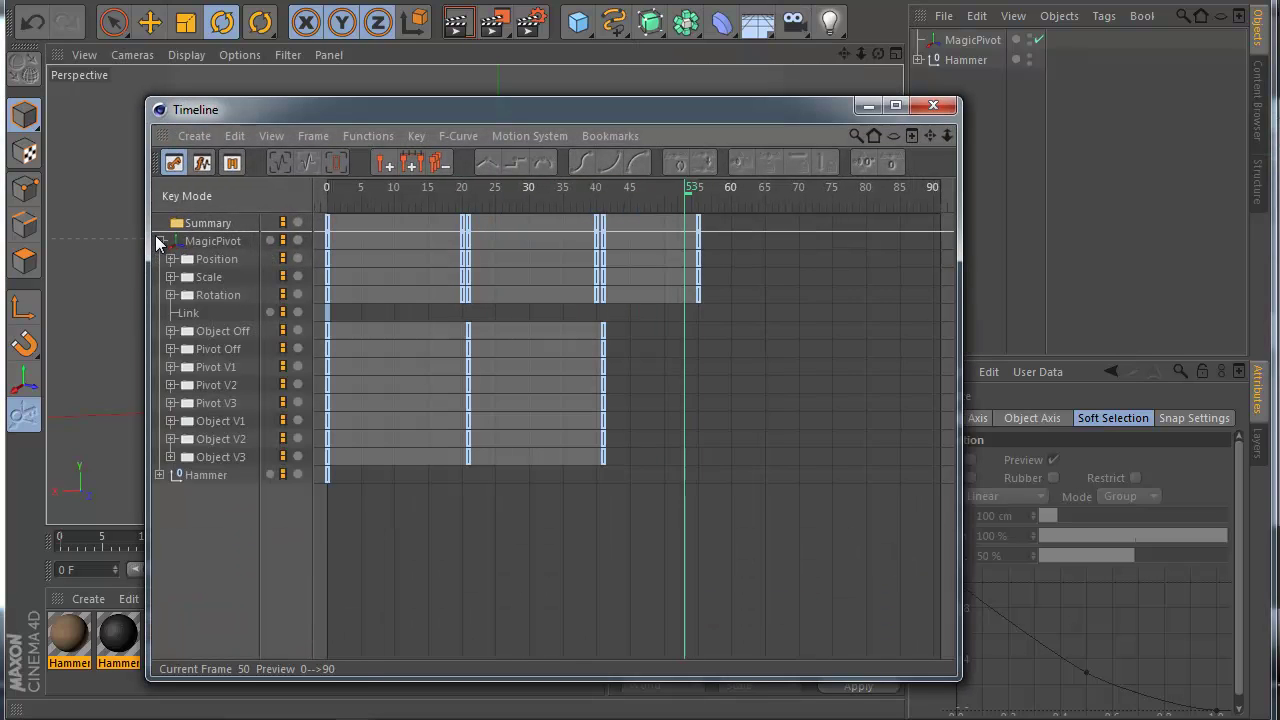
pyautogui.moveTo(720, 470); pyautogui.dragTo(254, 316)
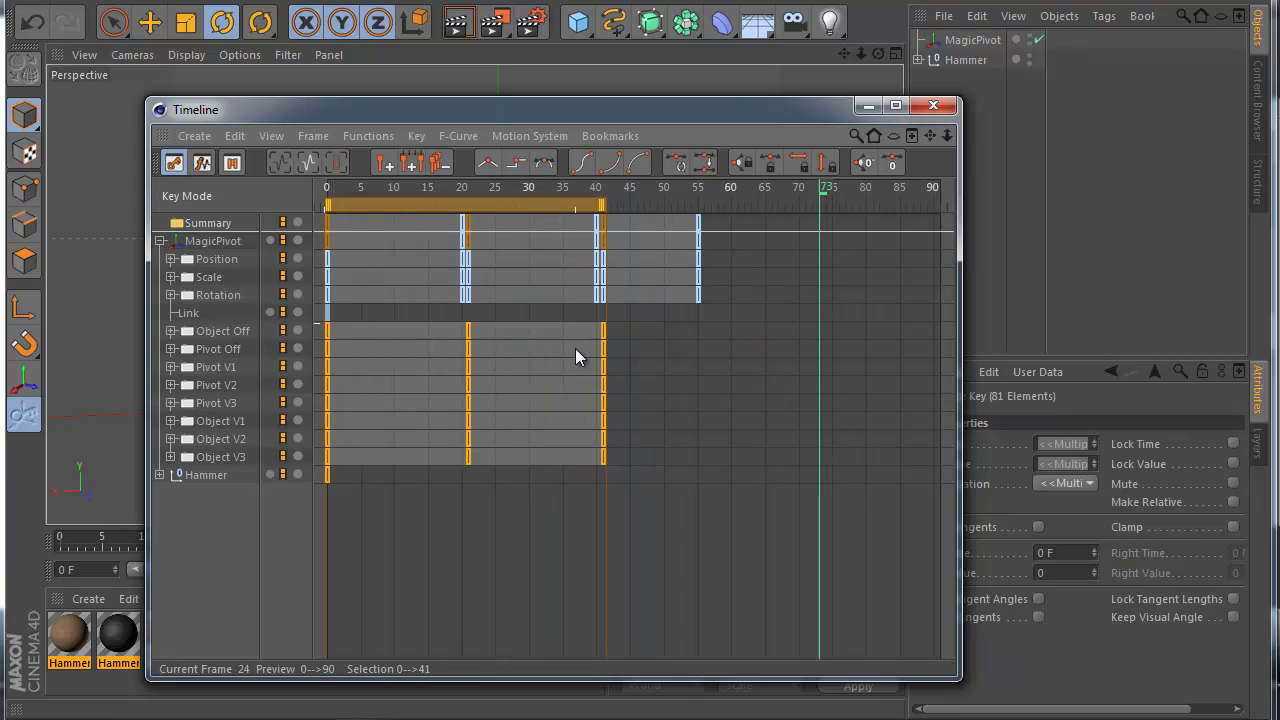
# Retime the hammer animation by shifting the keys at frames 40–41 to 48–49 and those at frames 20–21 to 25–26.
pyautogui.moveTo(568, 112); pyautogui.dragTo(565, 420)
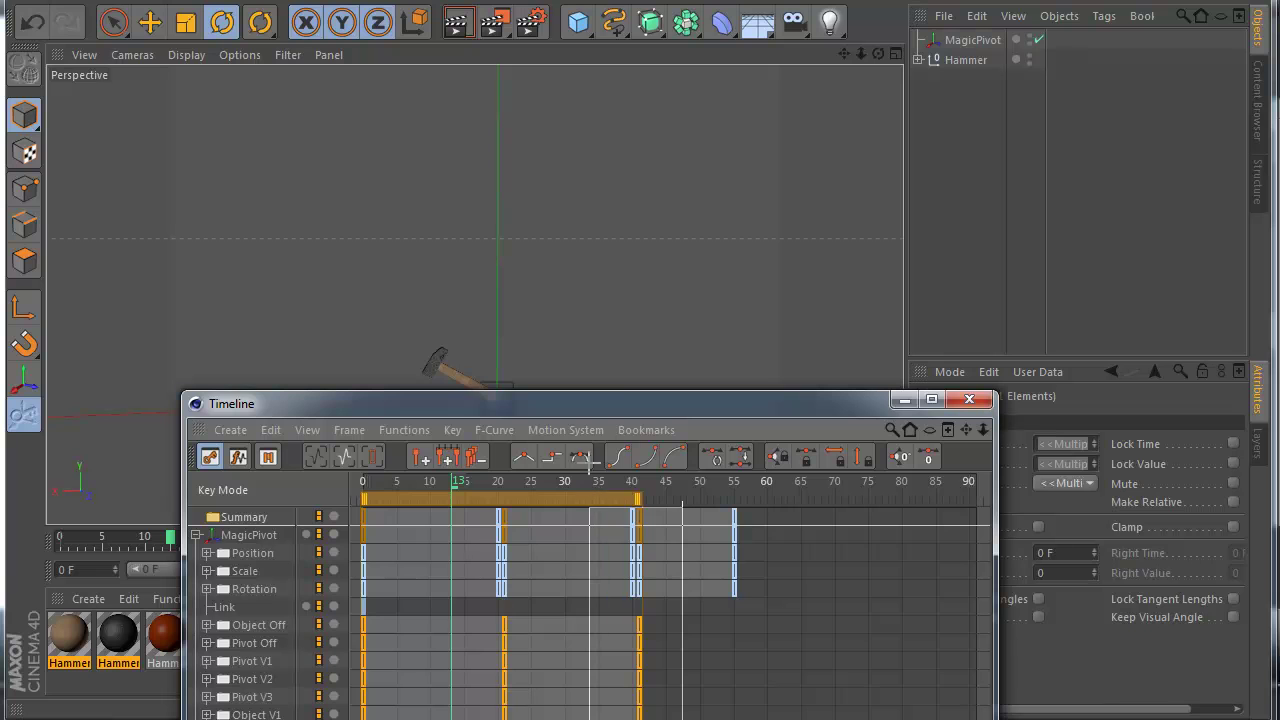
pyautogui.moveTo(589, 464); pyautogui.dragTo(590, 467)
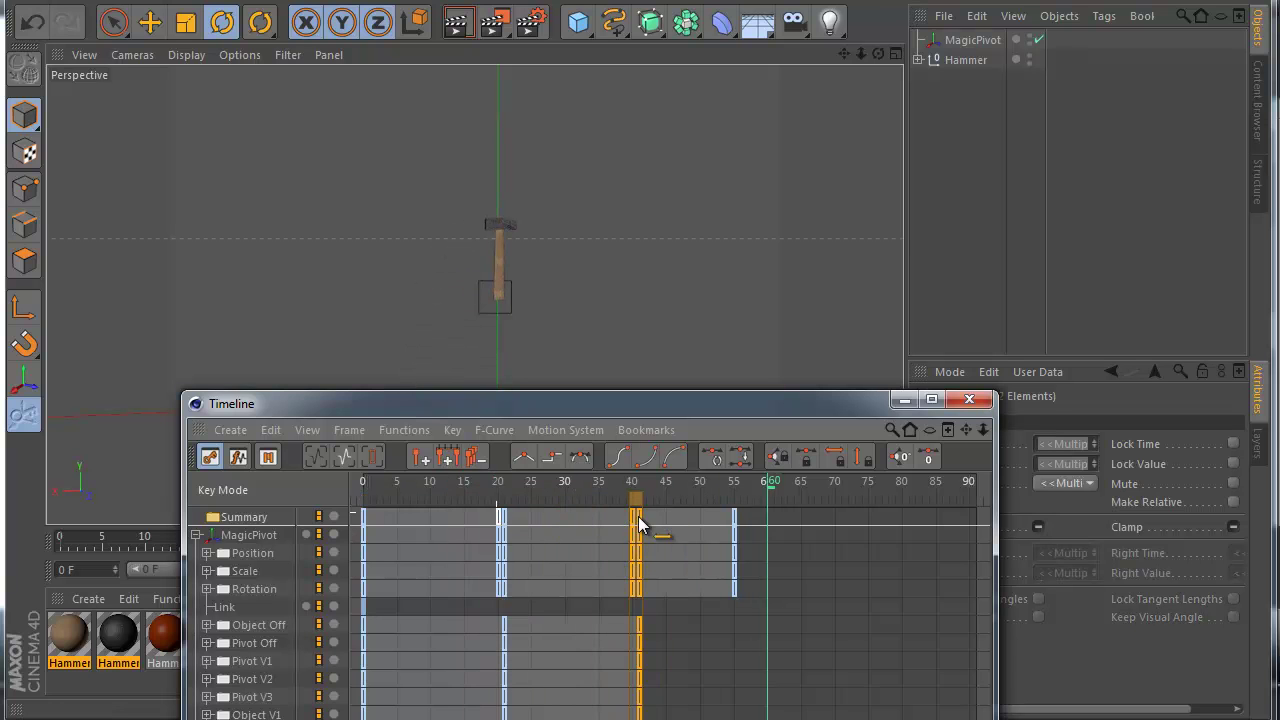
pyautogui.moveTo(628, 520); pyautogui.dragTo(686, 521)
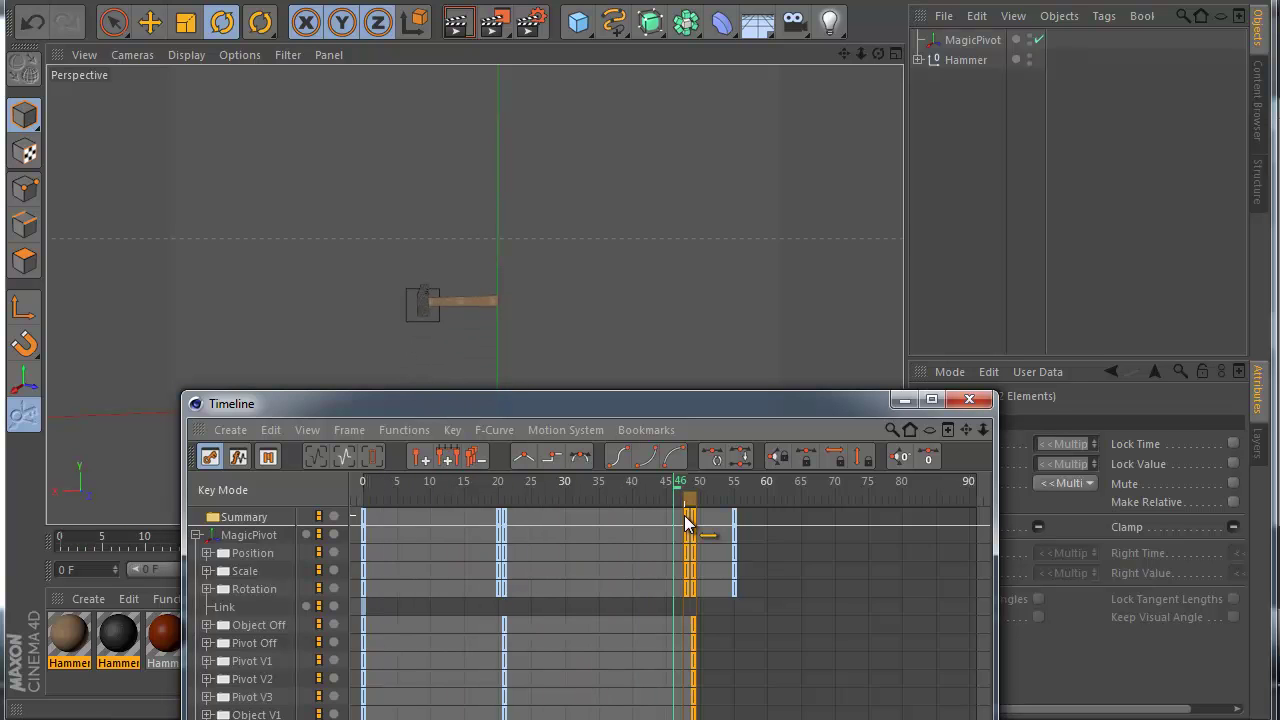
pyautogui.moveTo(573, 719)
pyautogui.mouseDown()
pyautogui.moveTo(453, 526)
pyautogui.moveTo(534, 531)
pyautogui.moveTo(503, 640)
pyautogui.mouseUp()
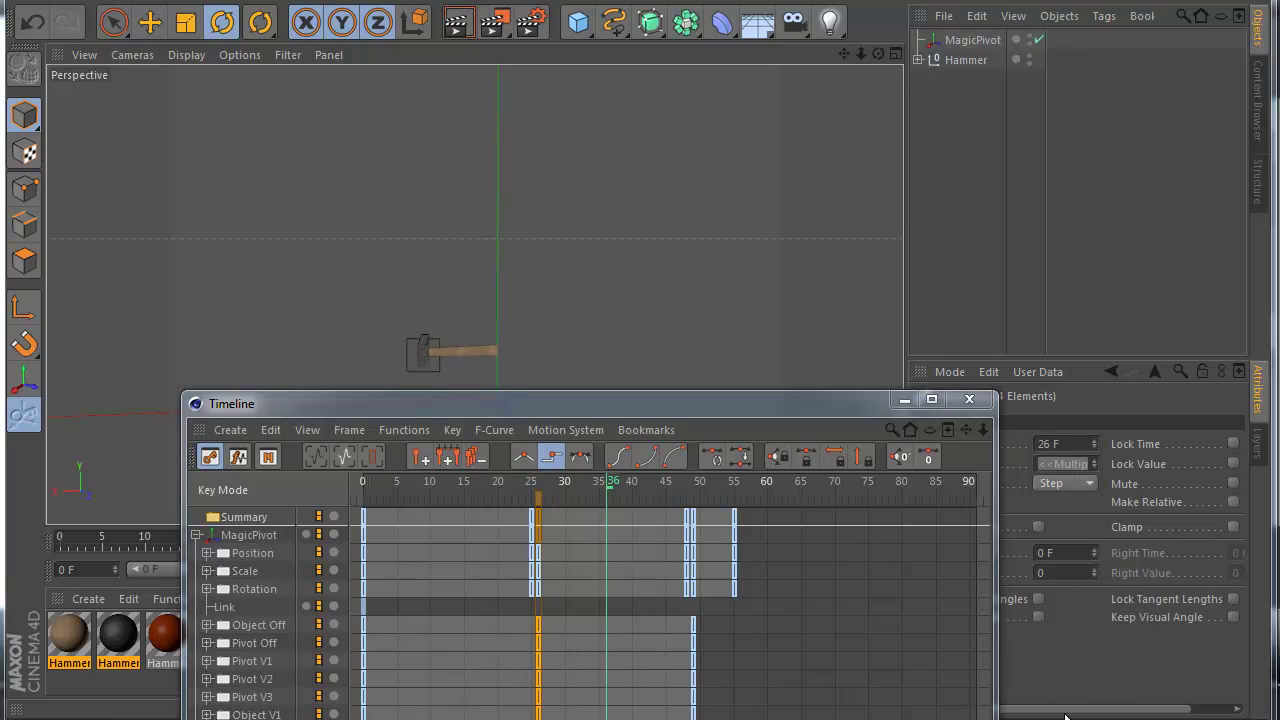
# Put the timeline window away and select the Hammer object in the scene.
pyautogui.click(904, 400)
pyautogui.click(955, 60)
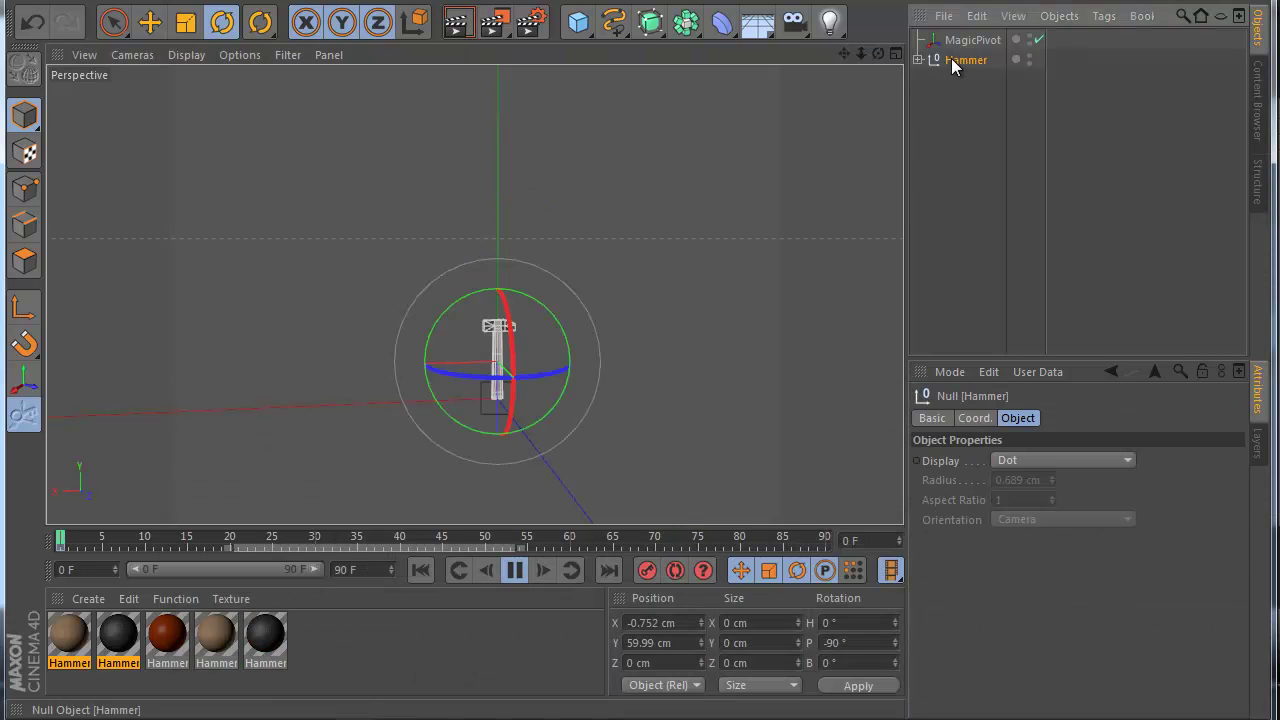